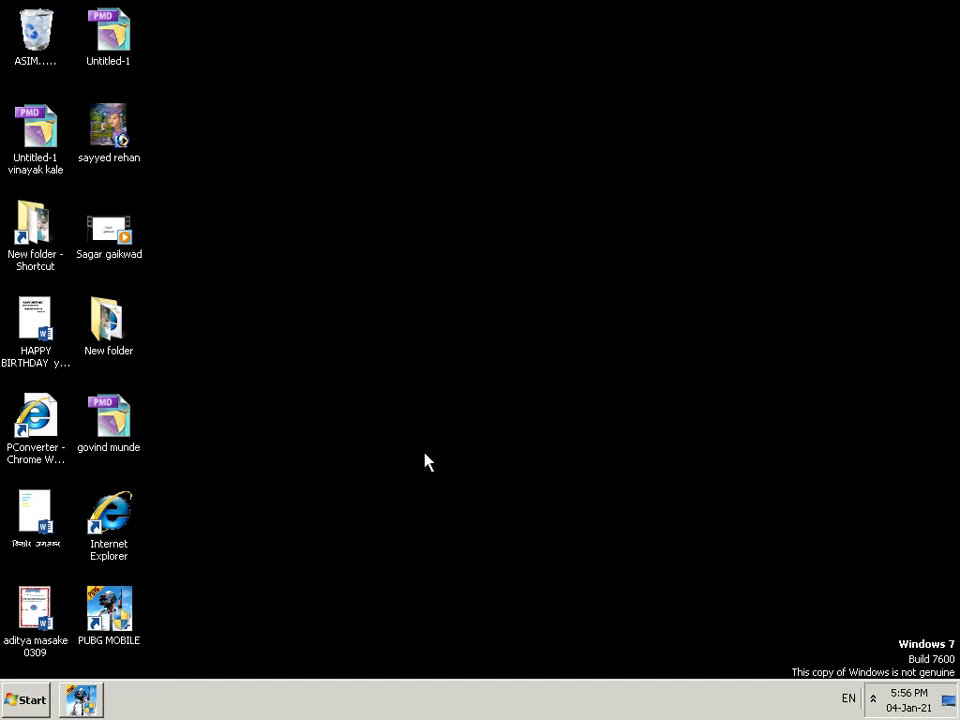
Step: Launch Adobe Photoshop 7.0 from the Windows Start menu
click(25, 700)
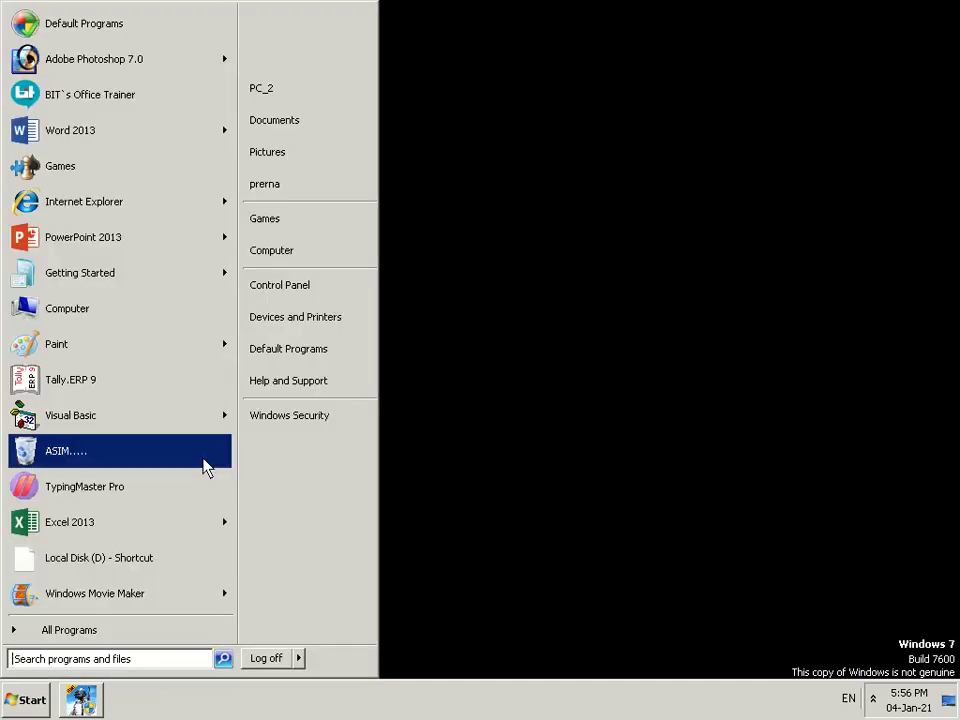
click(153, 73)
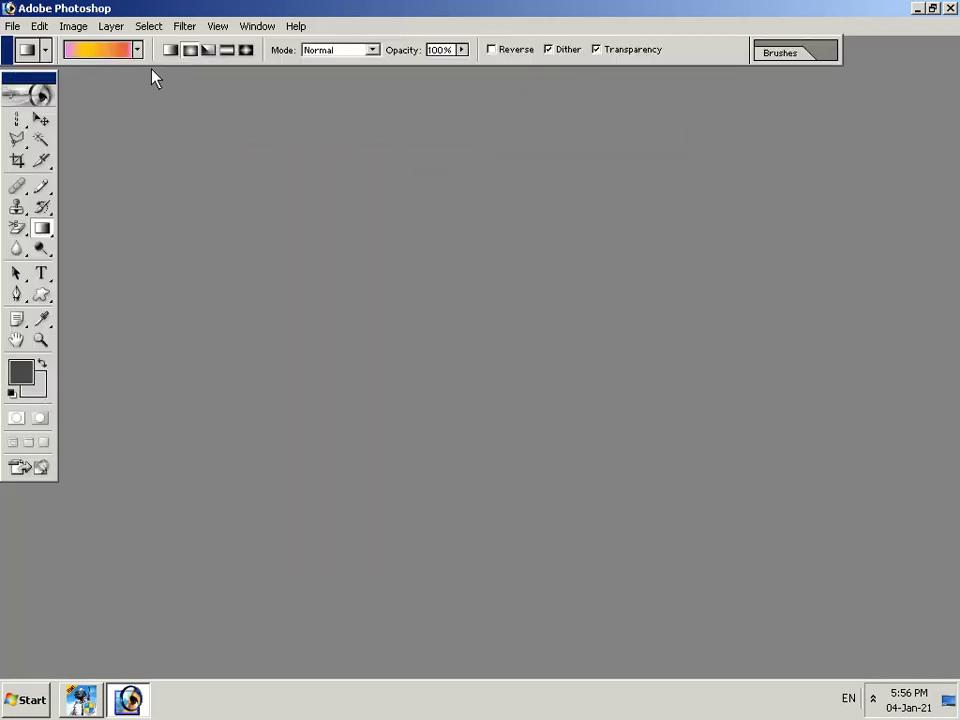
Step: Create a new Letter-size document (8.5x11 in, 300 ppi) and maximize its window
click(13, 26)
click(40, 45)
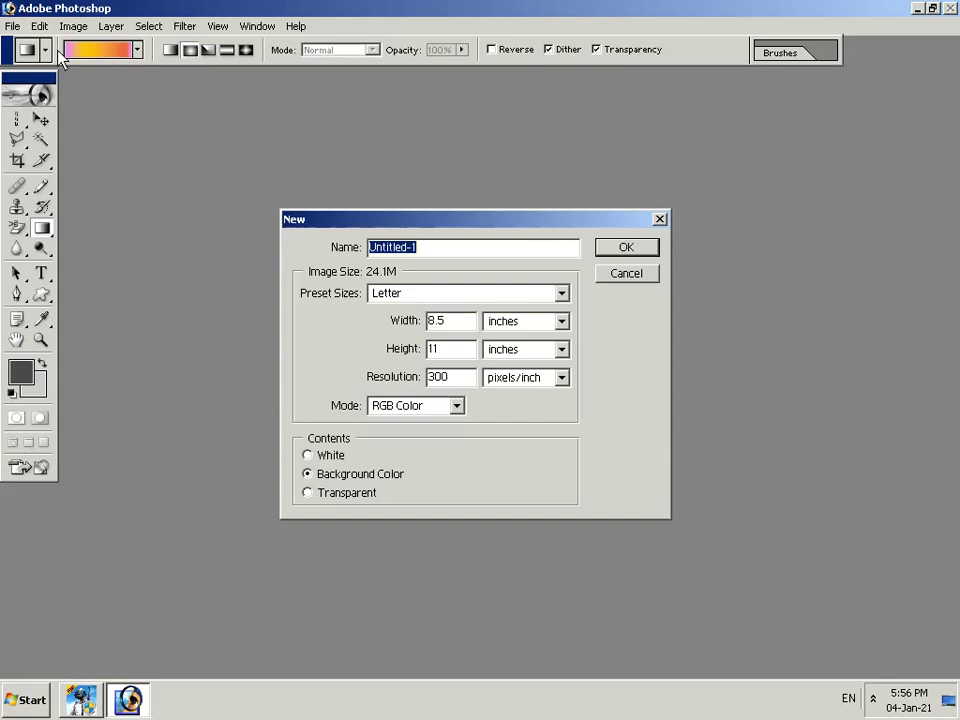
click(605, 252)
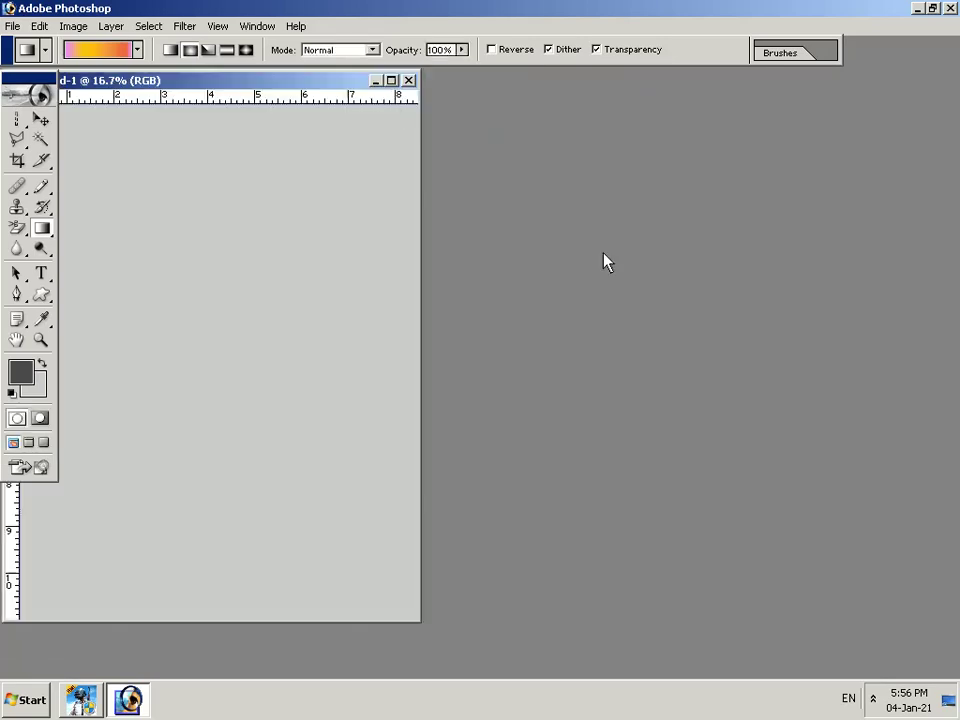
click(391, 80)
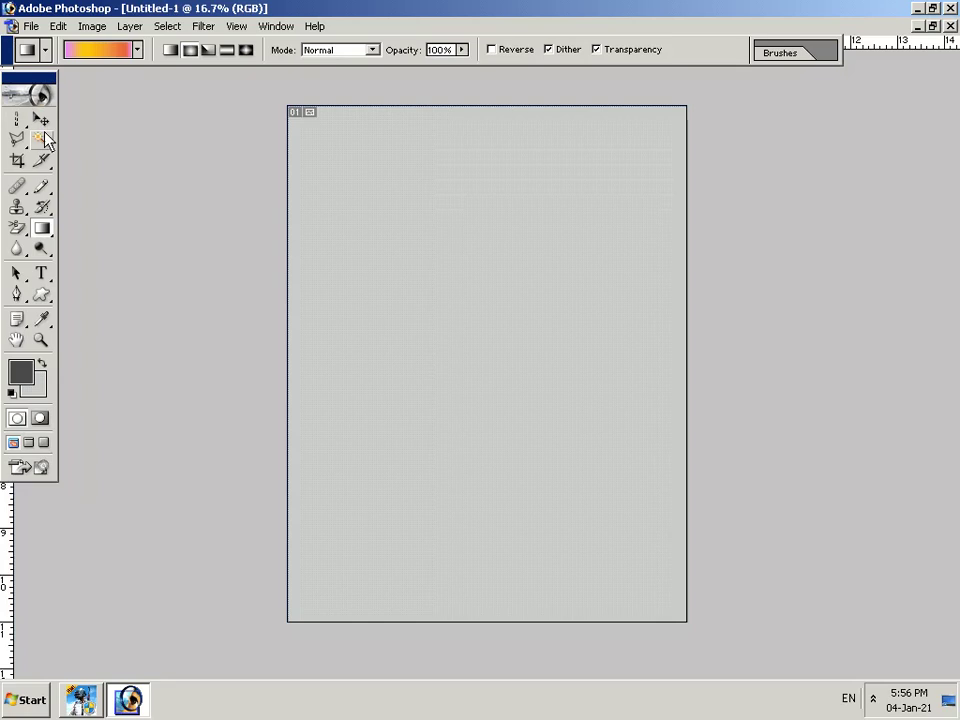
Step: Drag a large orange-yellow radial gradient from the canvas's top-left corner over the purple
drag(41, 227, 80, 242)
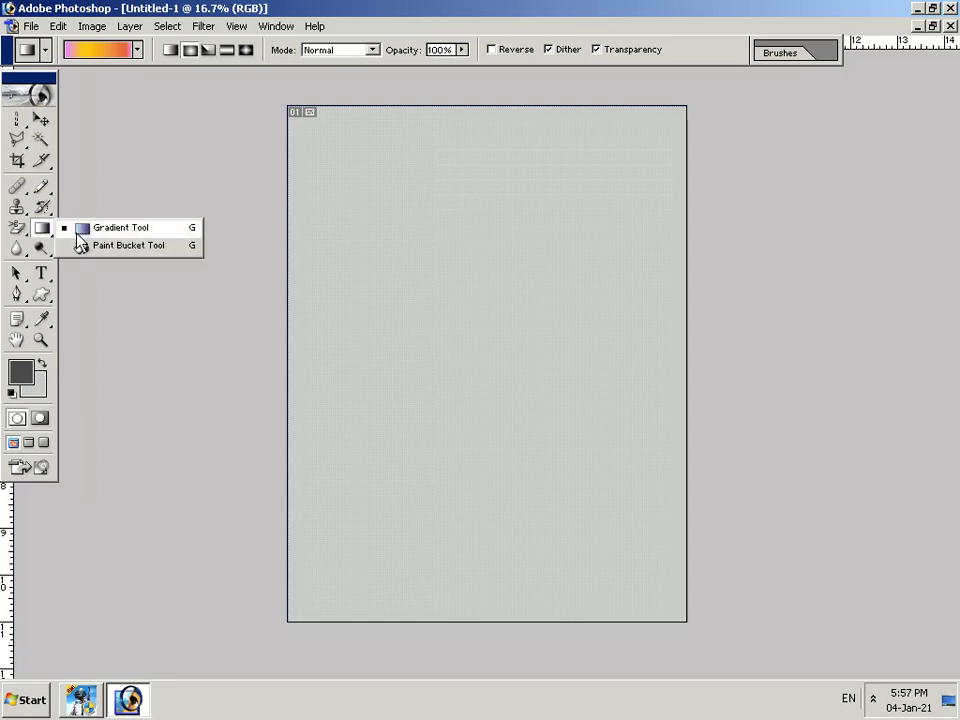
drag(401, 324, 467, 407)
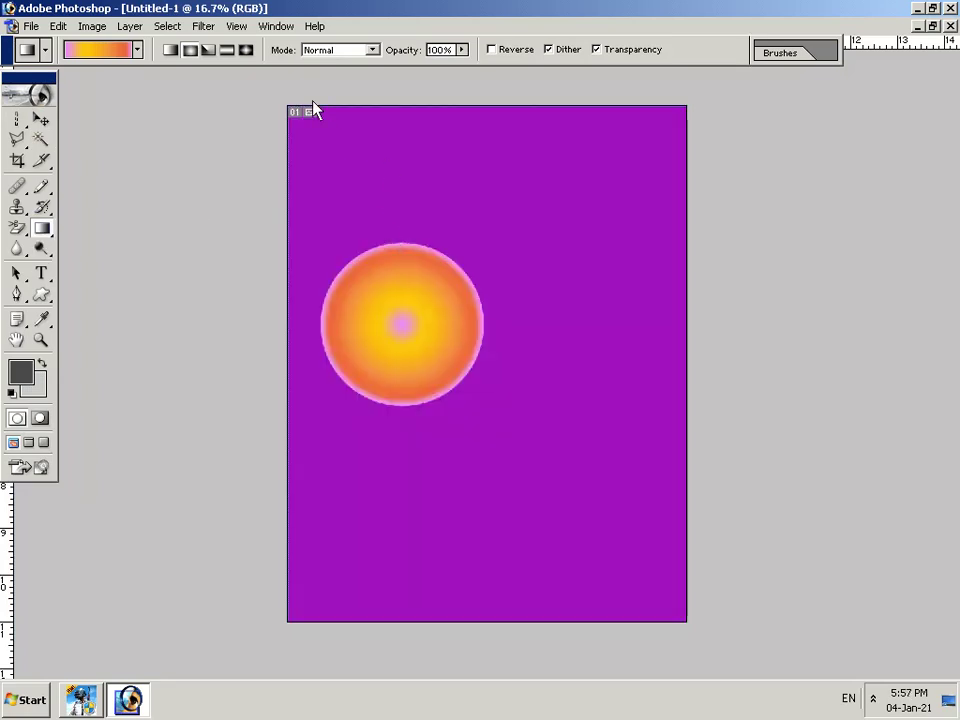
drag(312, 108, 515, 362)
mouse_move(438, 281)
mouse_down()
mouse_move(483, 385)
mouse_move(477, 370)
mouse_up()
drag(293, 114, 576, 466)
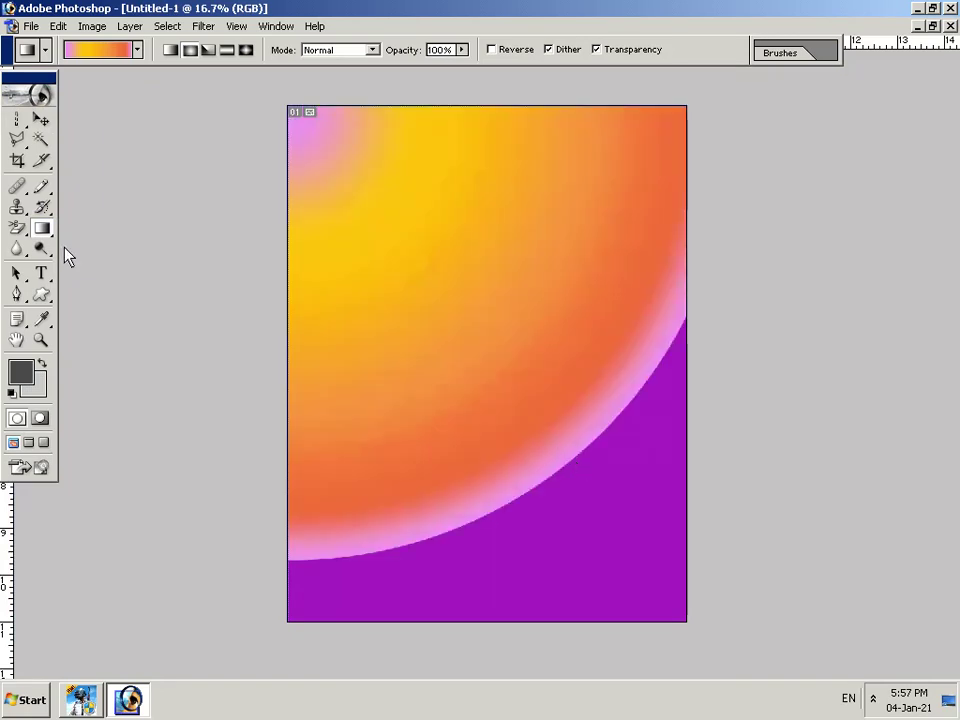
Step: Bring up the Open dialog and enter the Gutte folder
click(31, 26)
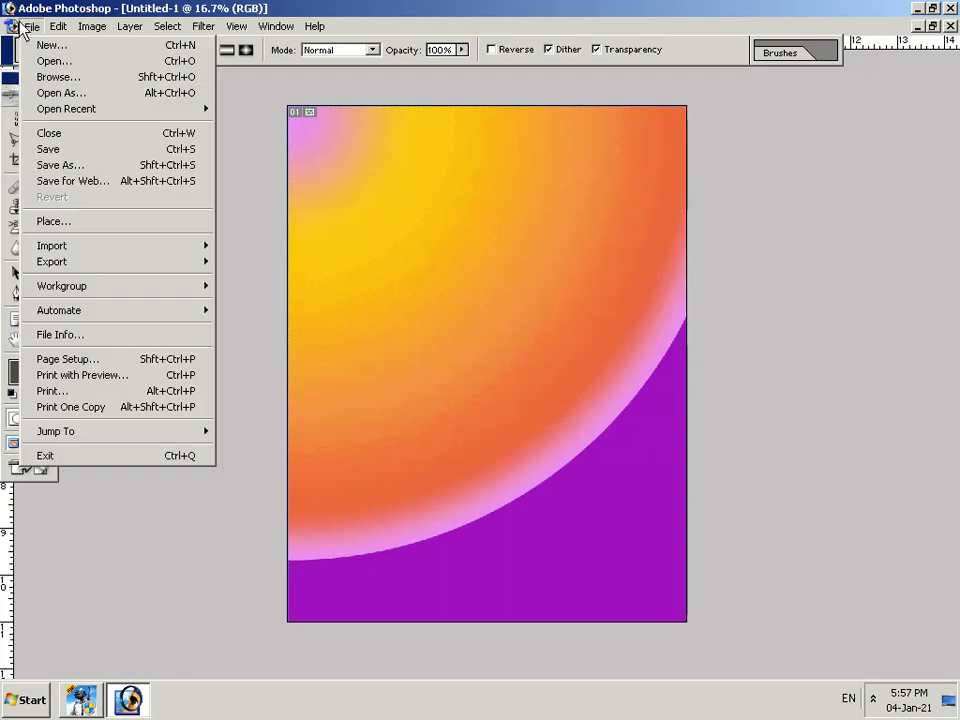
click(46, 61)
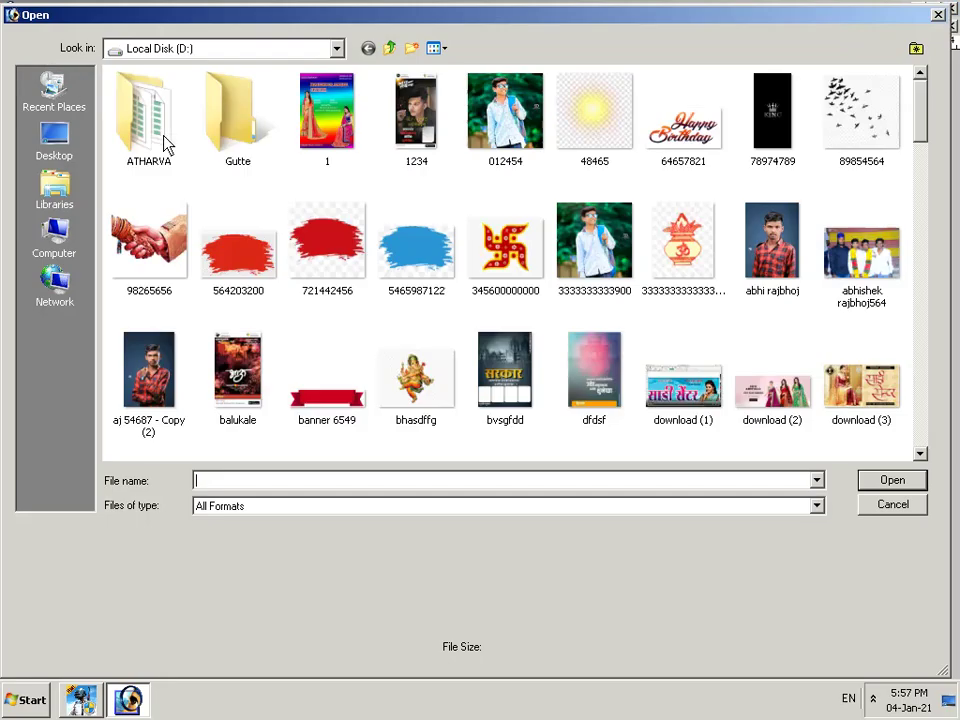
click(240, 146)
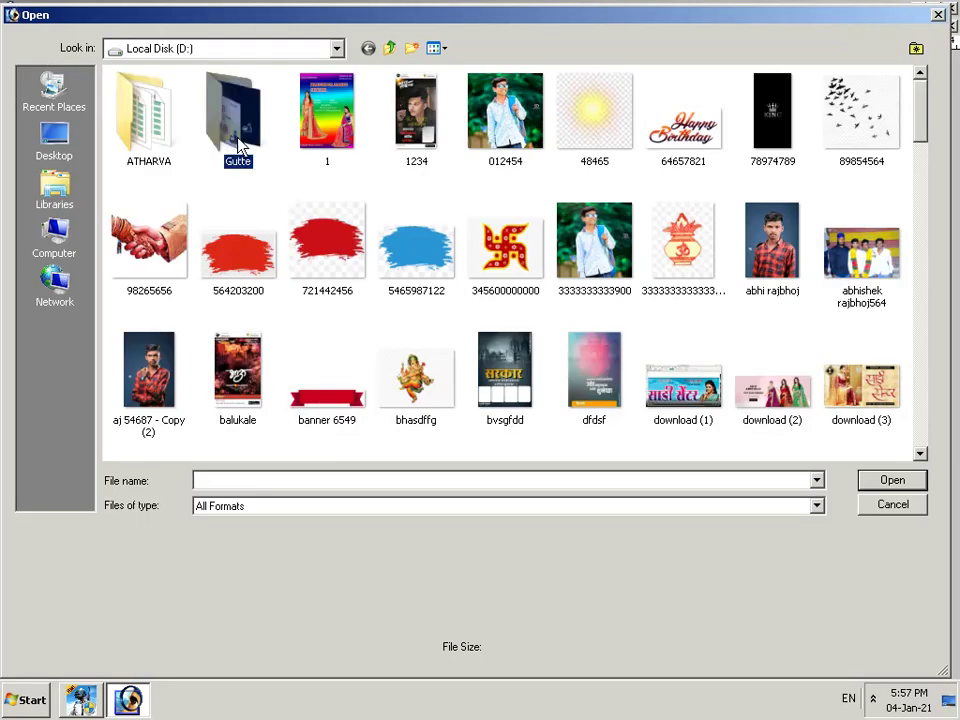
right_click(241, 142)
click(258, 171)
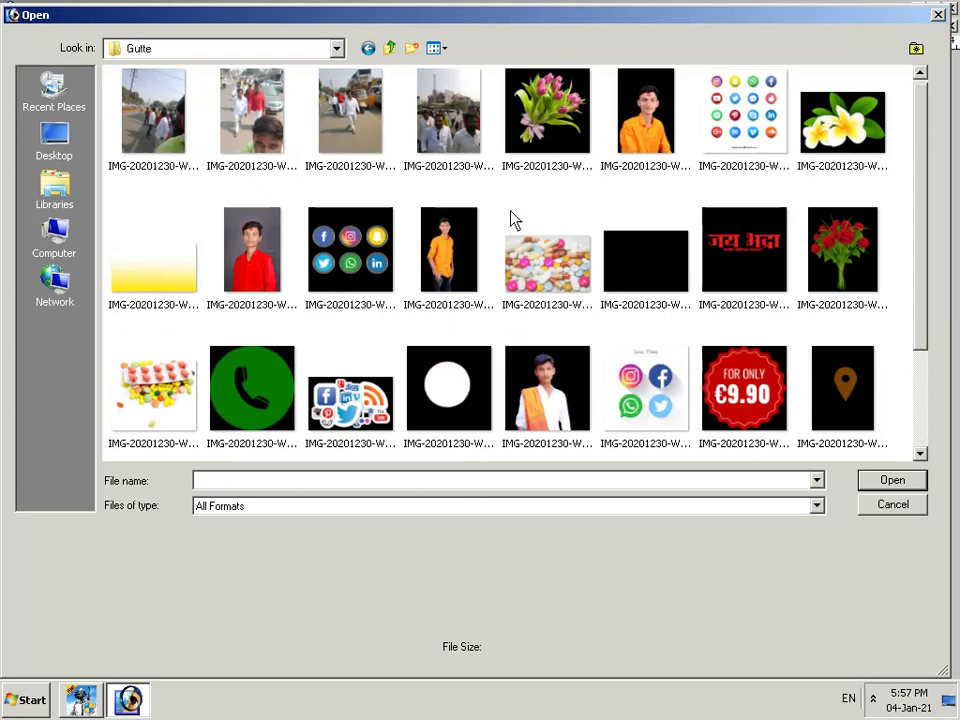
Step: Scroll through the Gutte folder's image thumbnails
scroll(390, 417, down, 1)
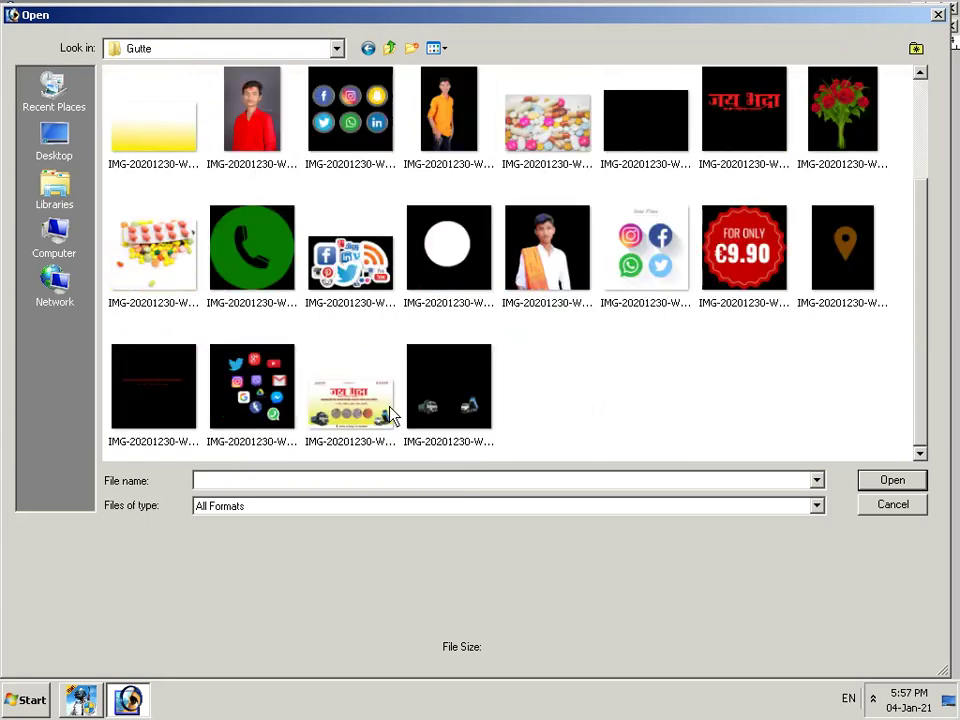
scroll(390, 417, up, 1)
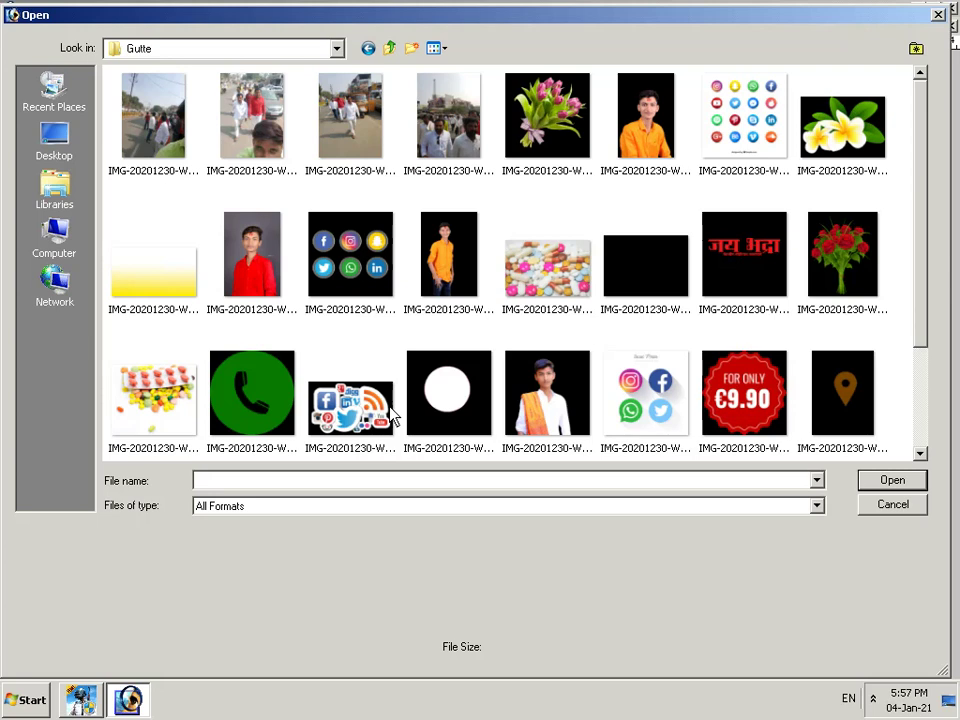
scroll(420, 340, down, 1)
scroll(420, 340, up, 1)
scroll(420, 340, down, 1)
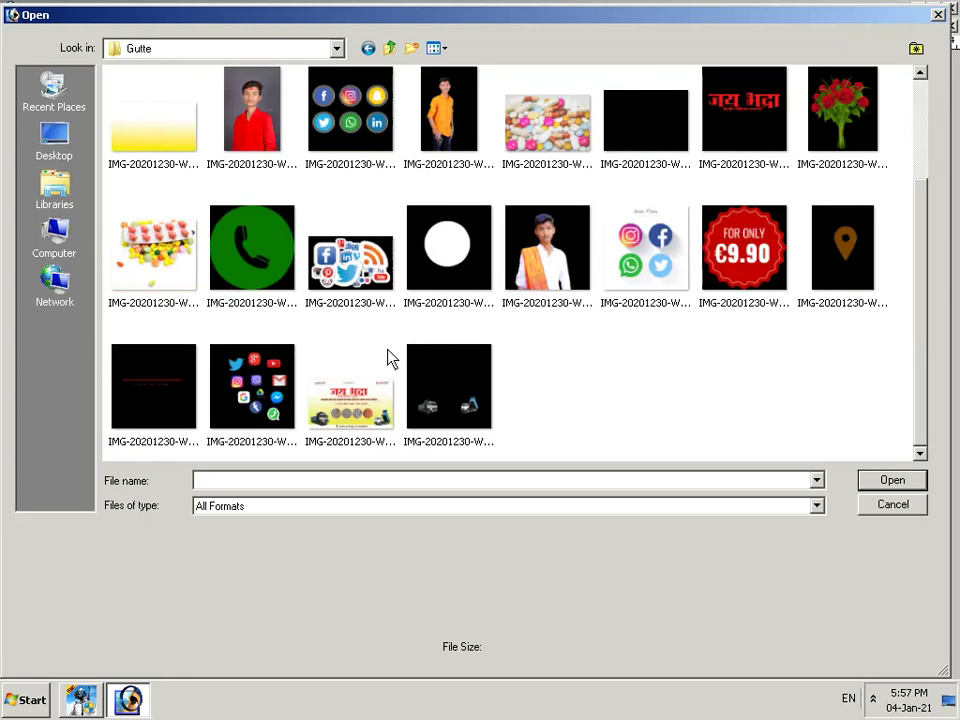
scroll(390, 359, up, 1)
scroll(390, 359, down, 1)
scroll(390, 359, up, 1)
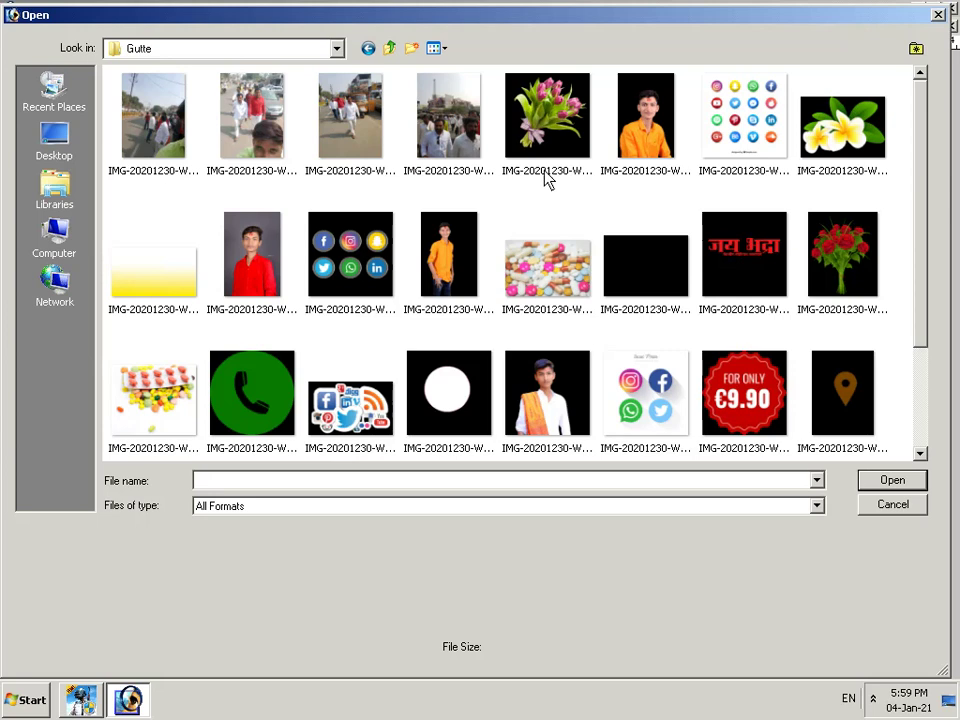
scroll(546, 182, down, 1)
Step: Try opening the orange-shirt photo and dismiss the could-not-open error
scroll(546, 182, up, 1)
click(640, 130)
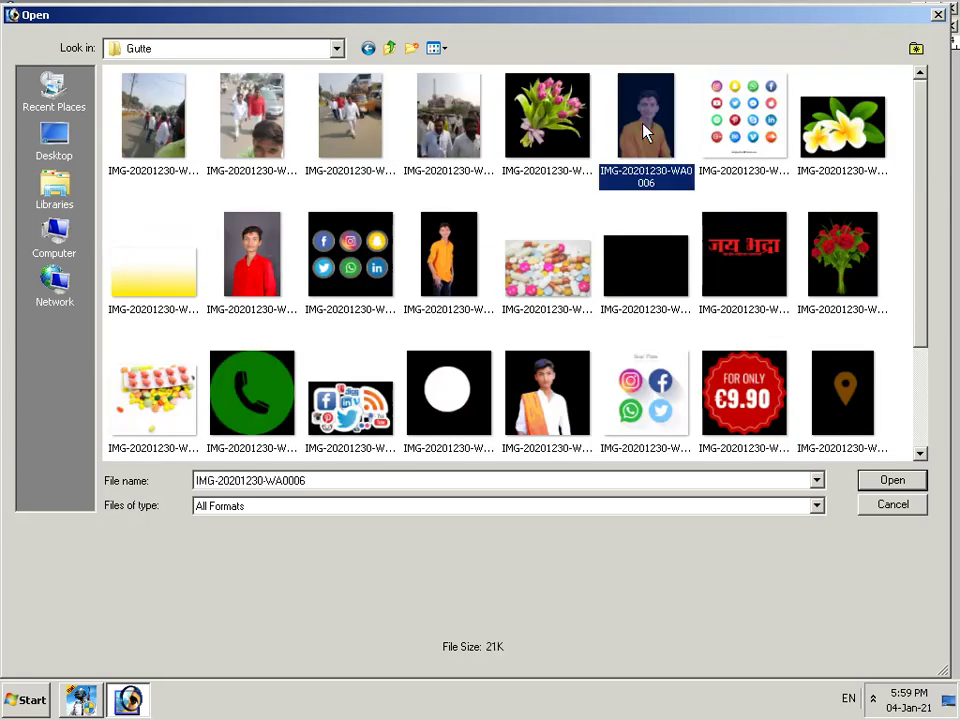
click(906, 484)
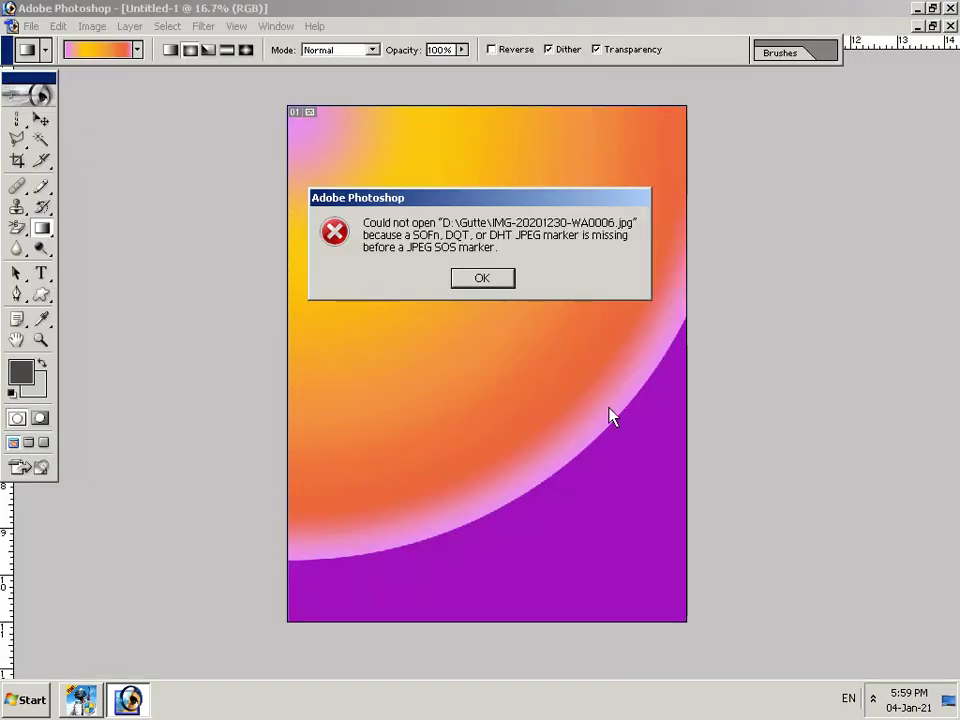
click(485, 280)
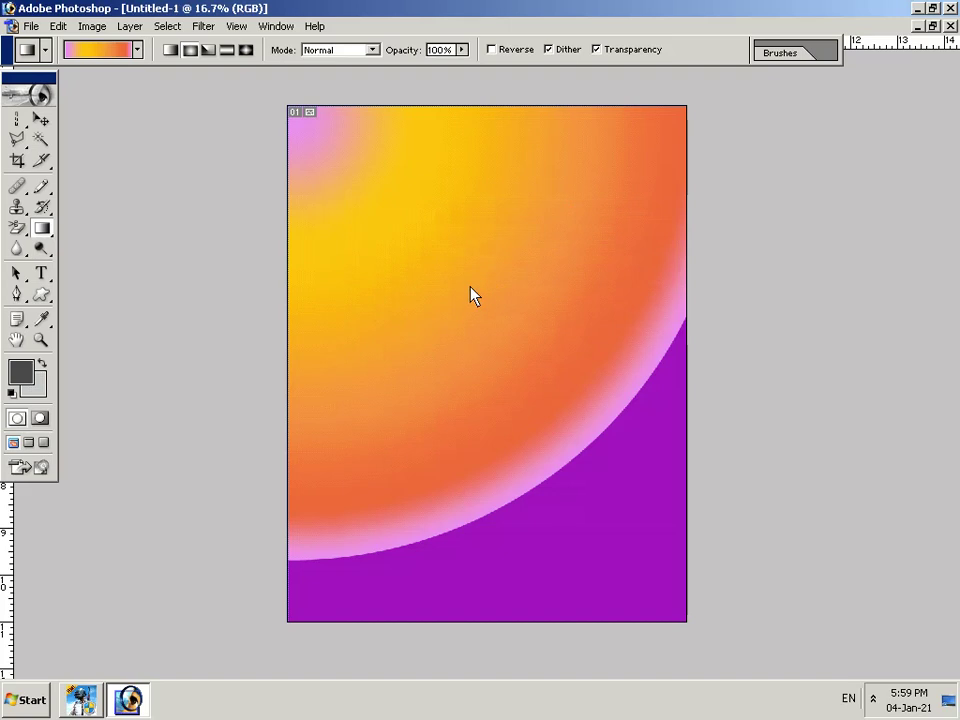
Step: Remove the old gradient and redraw a large radial gradient from the top-left corner
right_click(465, 296)
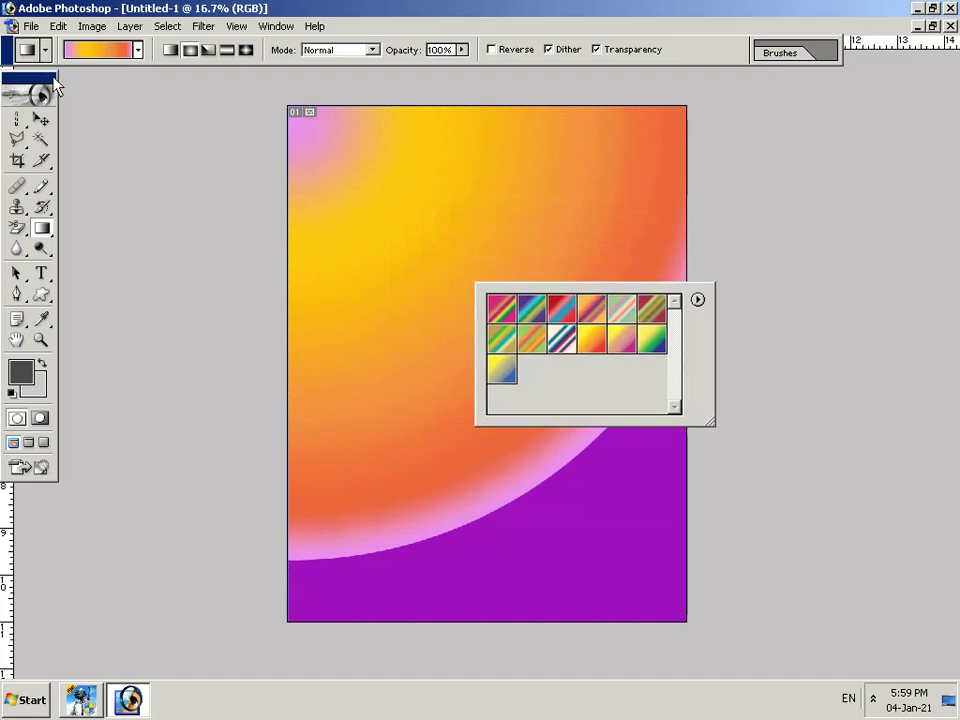
click(40, 121)
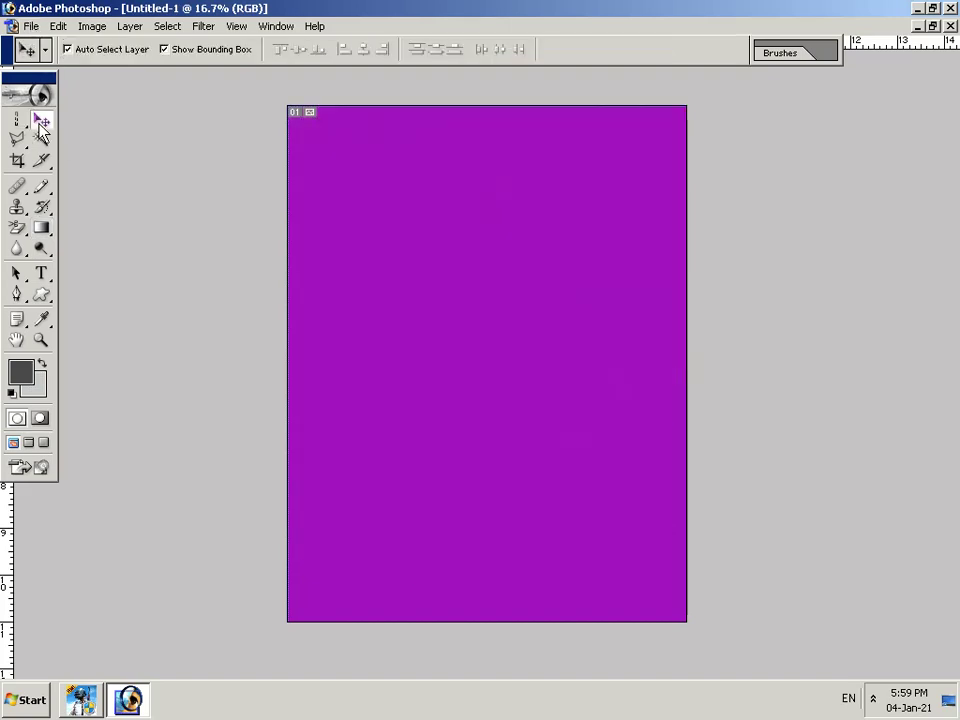
drag(41, 227, 80, 224)
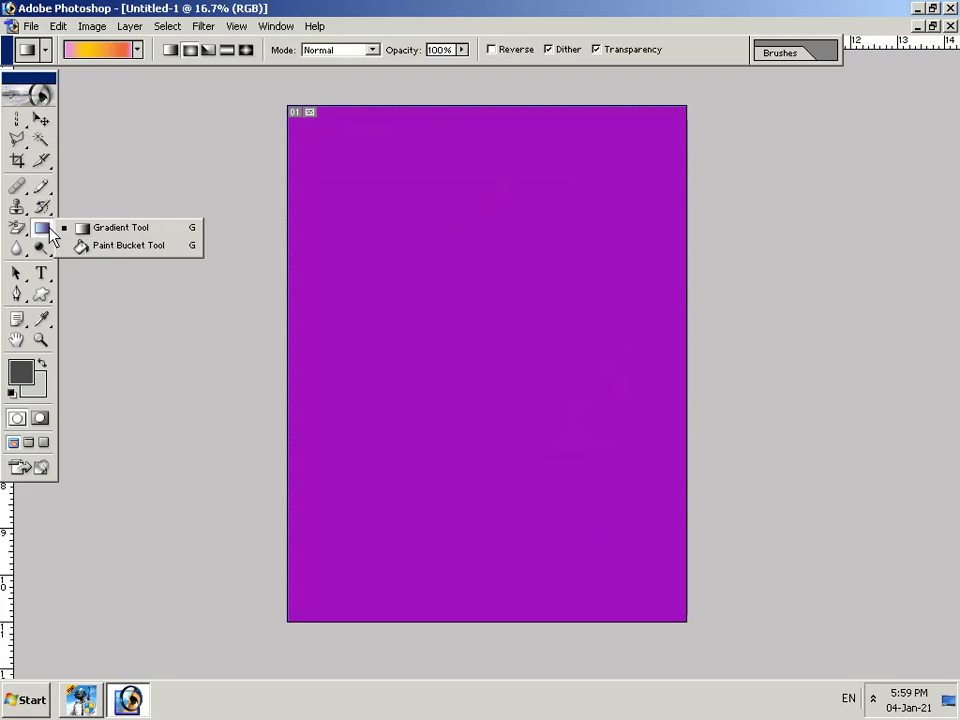
click(82, 227)
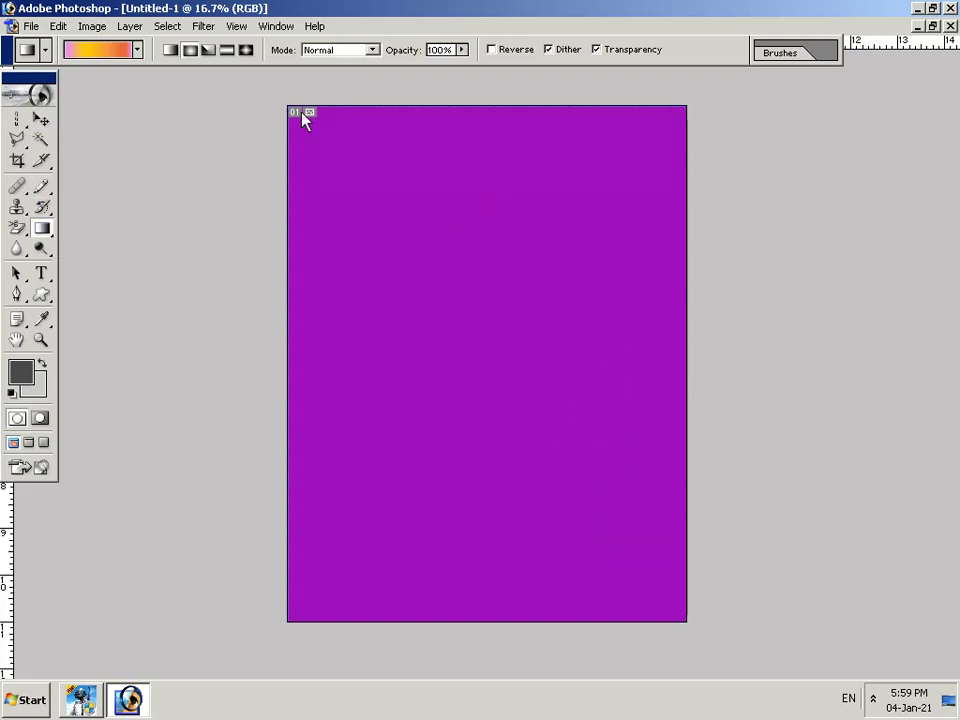
mouse_move(305, 118)
mouse_down()
mouse_move(467, 324)
mouse_move(491, 371)
mouse_up()
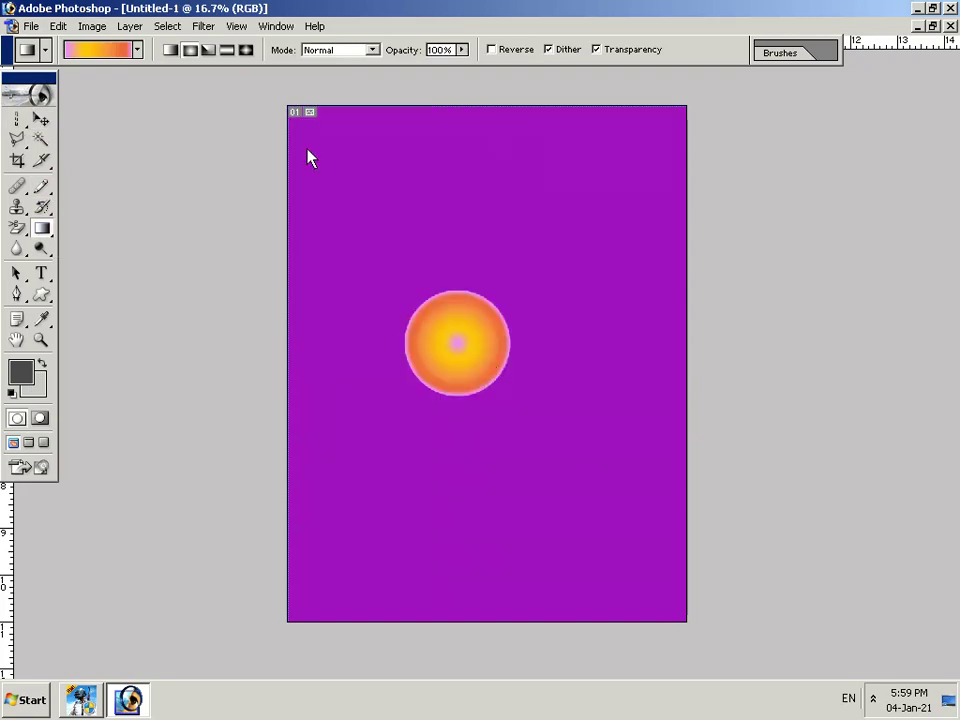
mouse_move(307, 114)
mouse_down()
mouse_move(545, 435)
mouse_move(583, 415)
mouse_up()
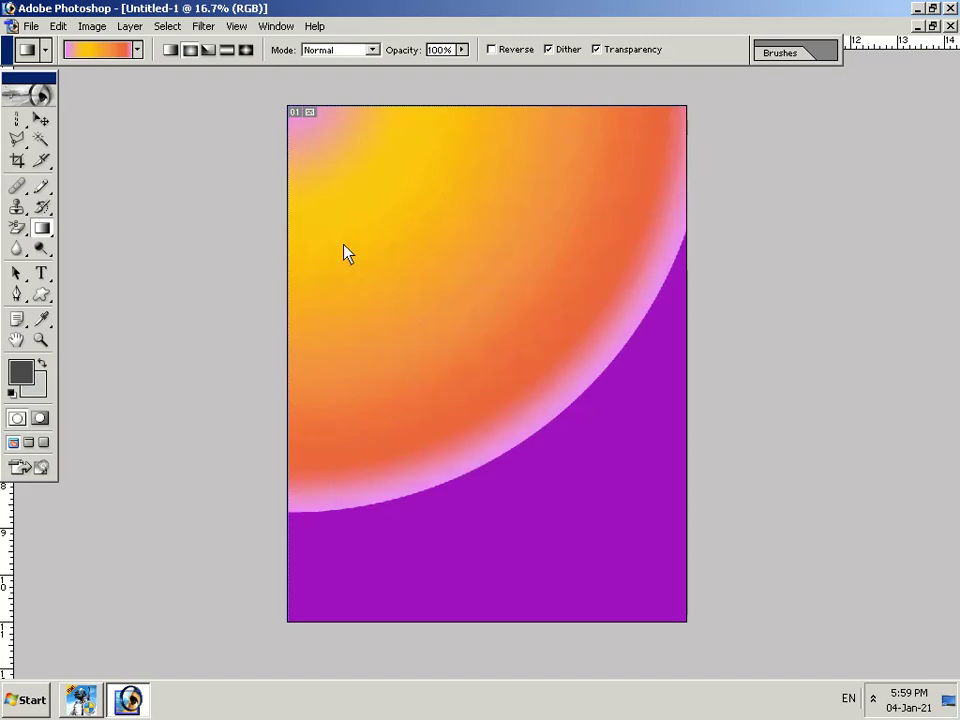
drag(292, 117, 597, 446)
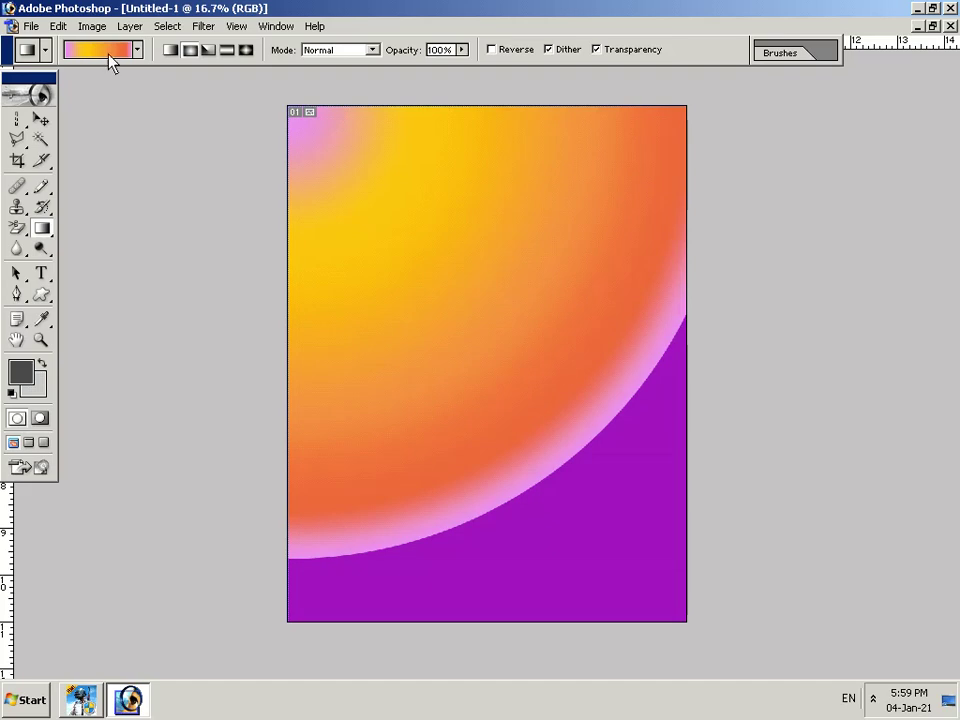
Step: Retry opening IMG-20201230-WA0006, dismiss its JPEG error, and switch to the Move tool
click(30, 26)
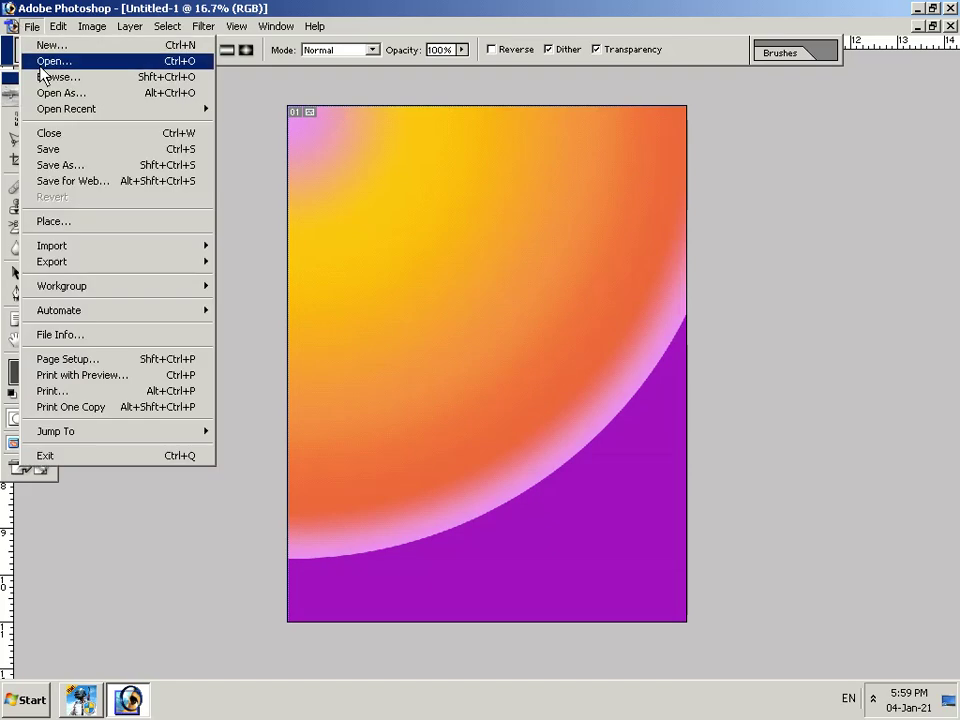
click(41, 62)
click(641, 166)
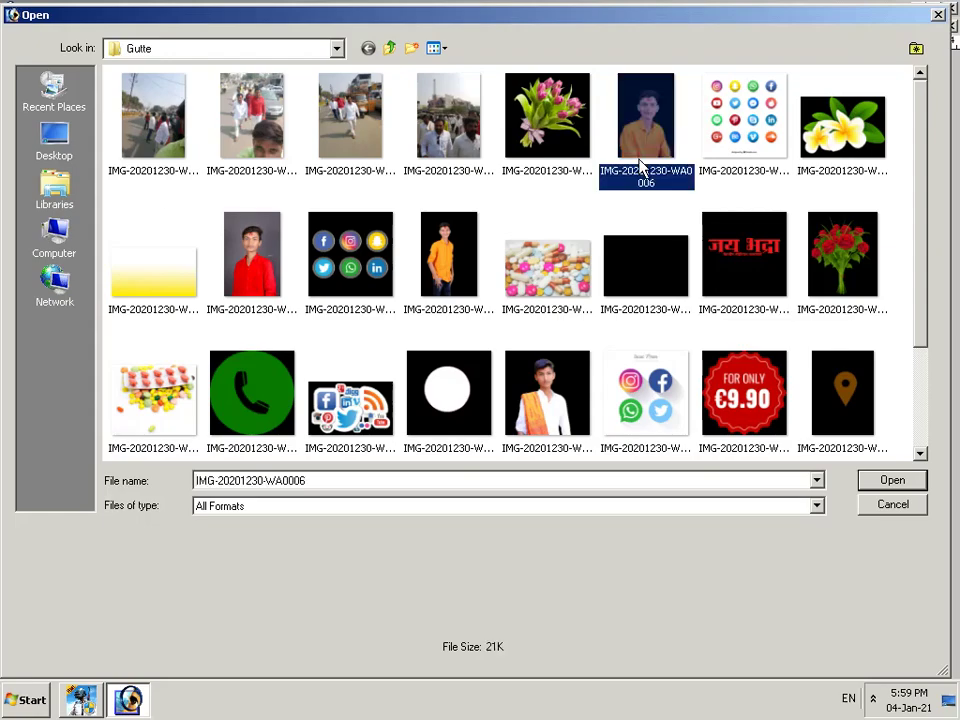
click(915, 481)
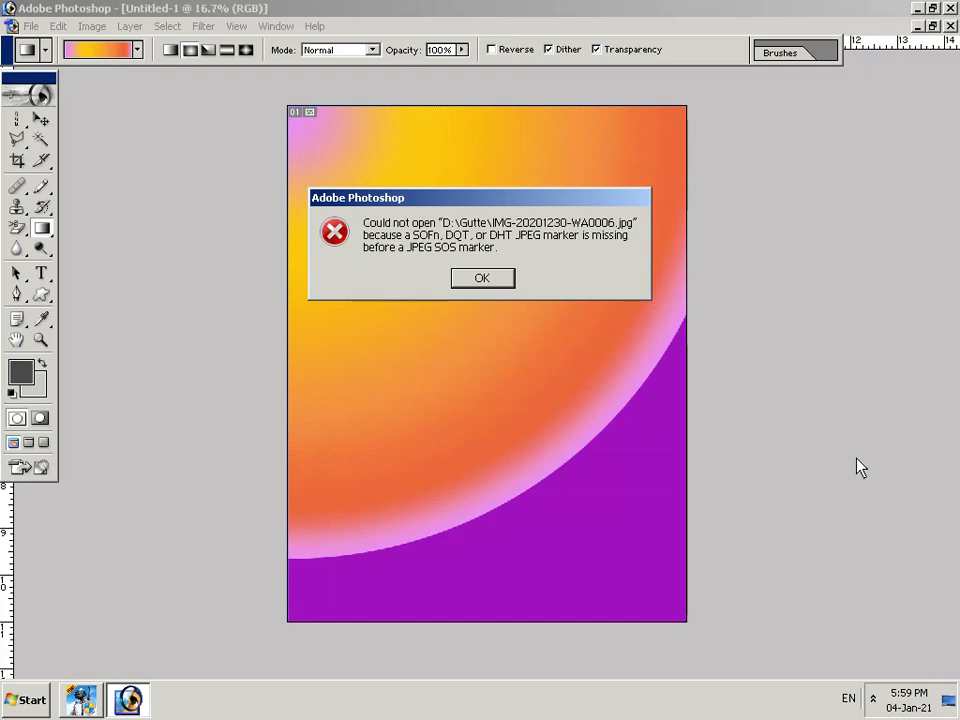
click(503, 281)
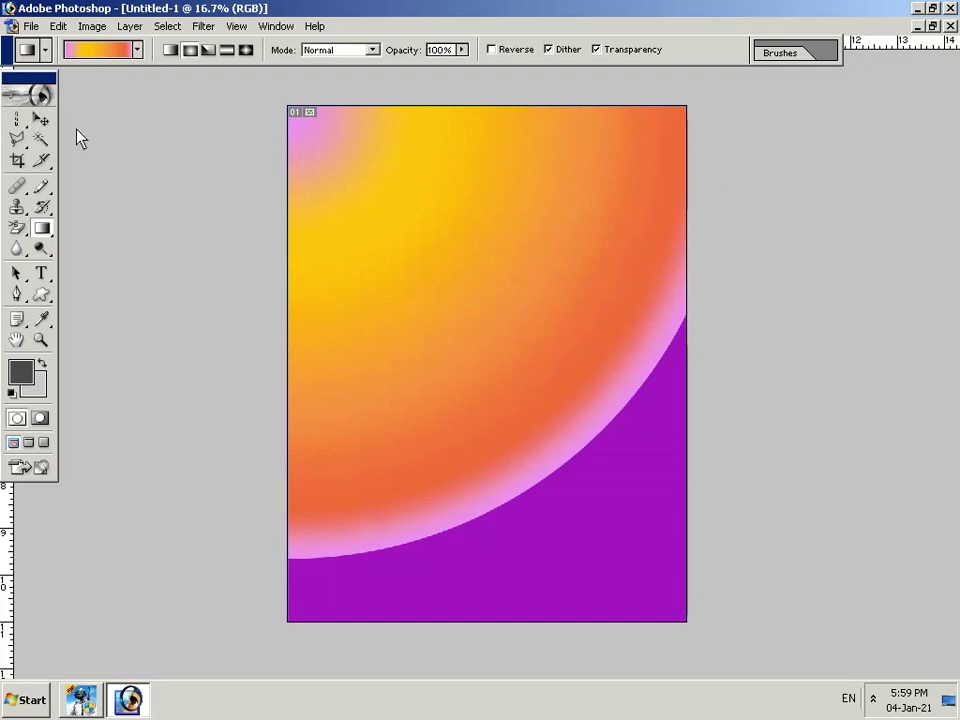
key(s)
click(50, 119)
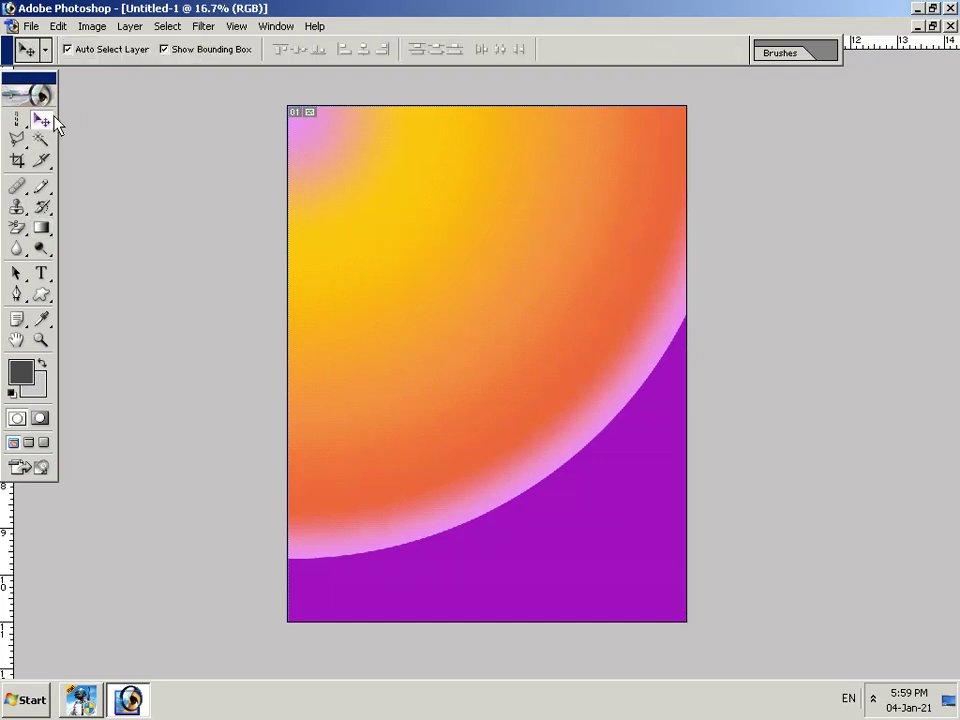
Step: Discard Untitled-1 without saving, then attempt opening IMG-20201230-WA0009 and dismiss the error
click(950, 25)
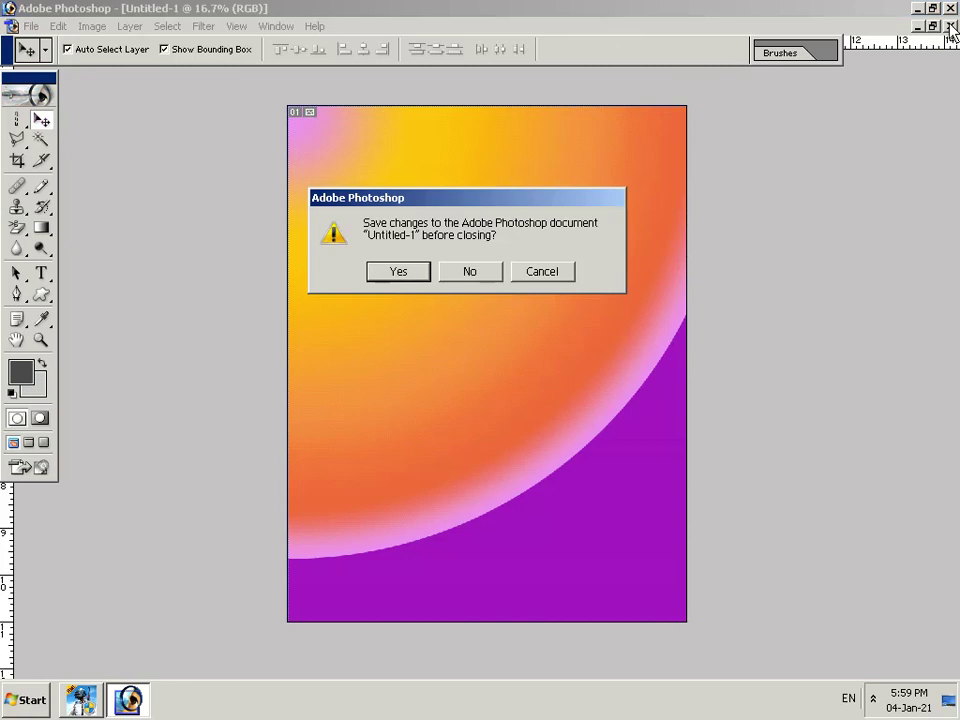
click(466, 278)
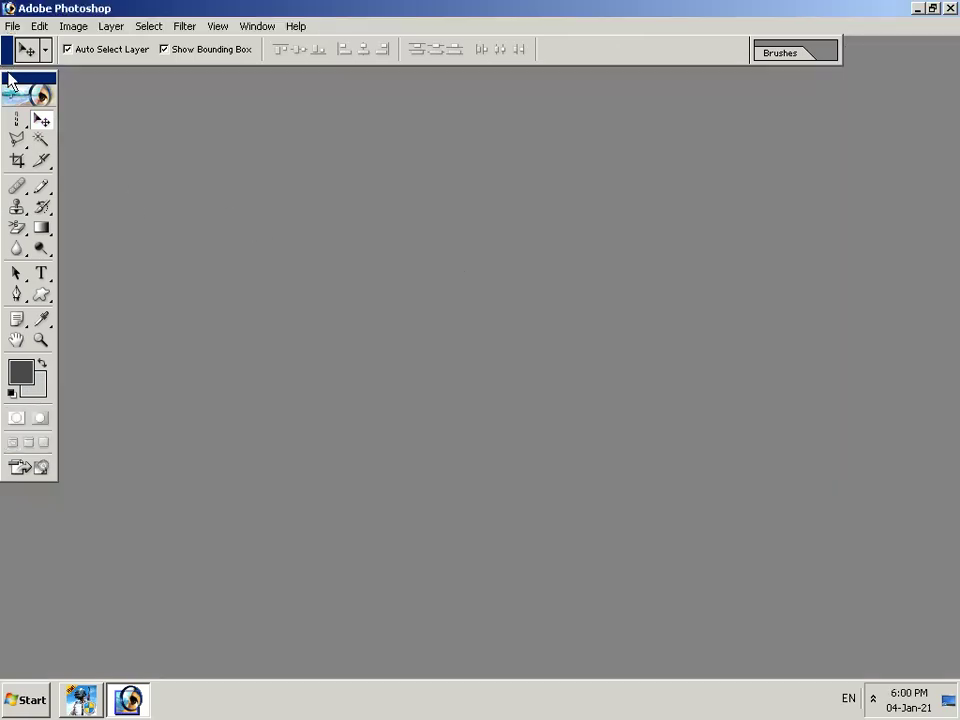
click(12, 26)
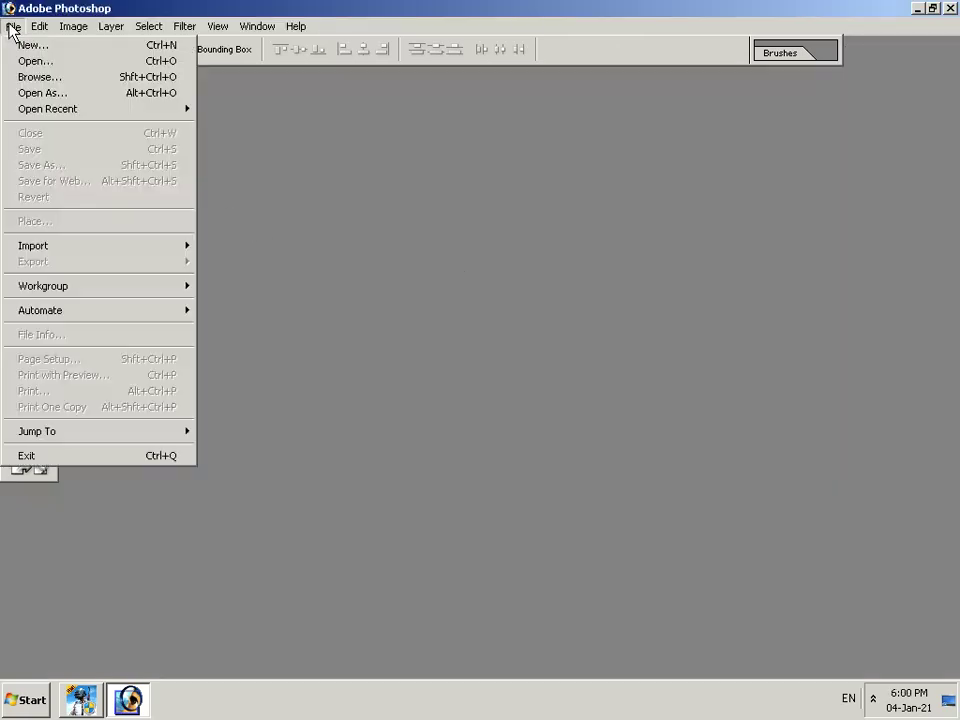
click(58, 62)
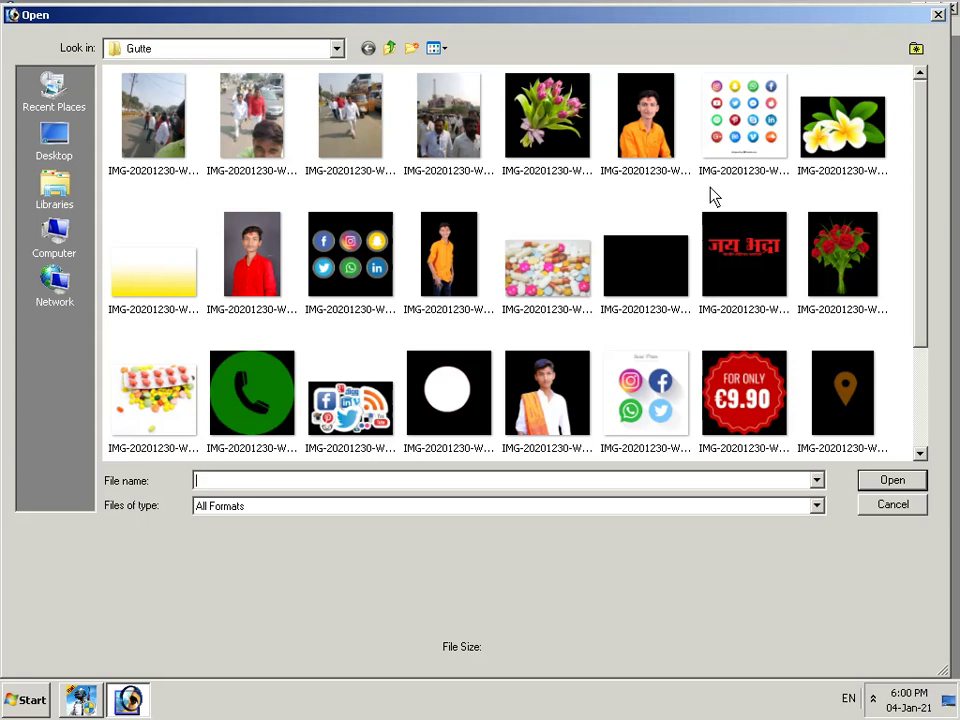
click(145, 272)
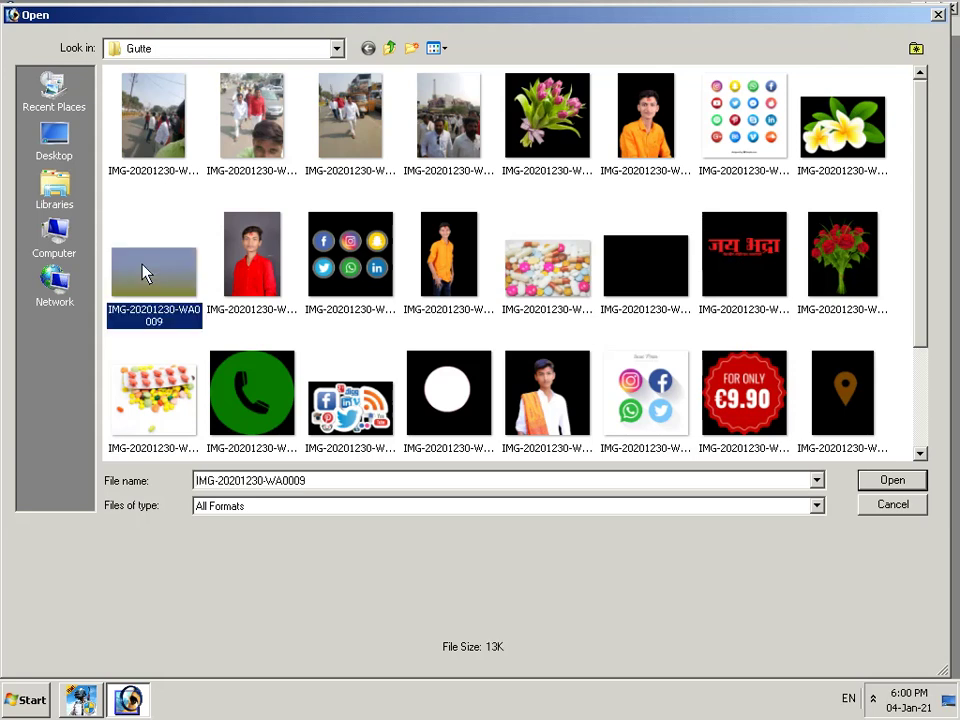
click(870, 480)
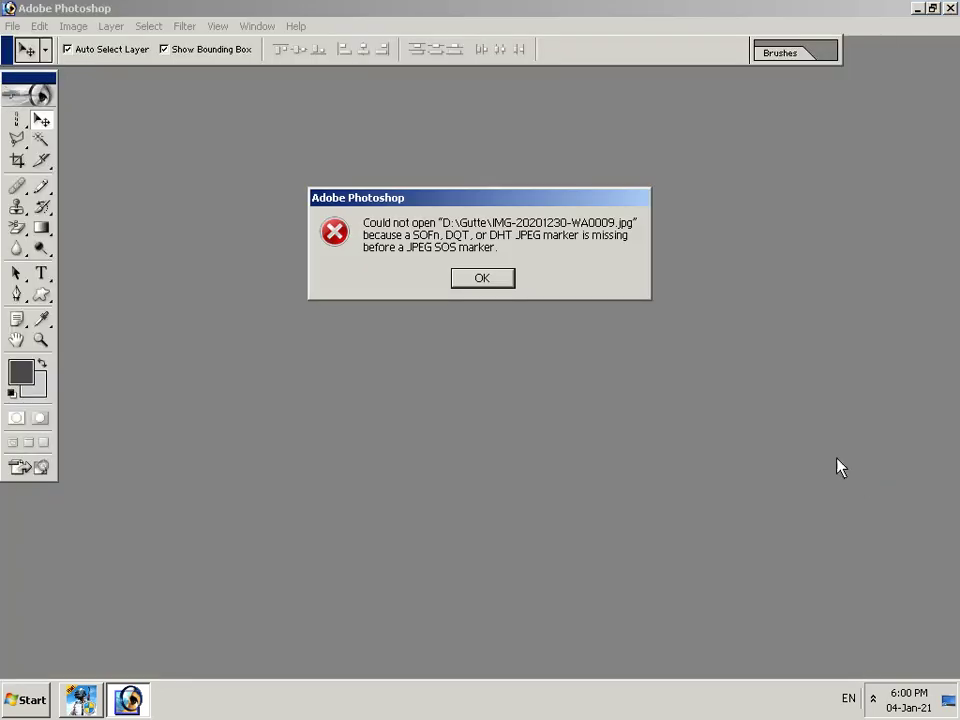
click(472, 282)
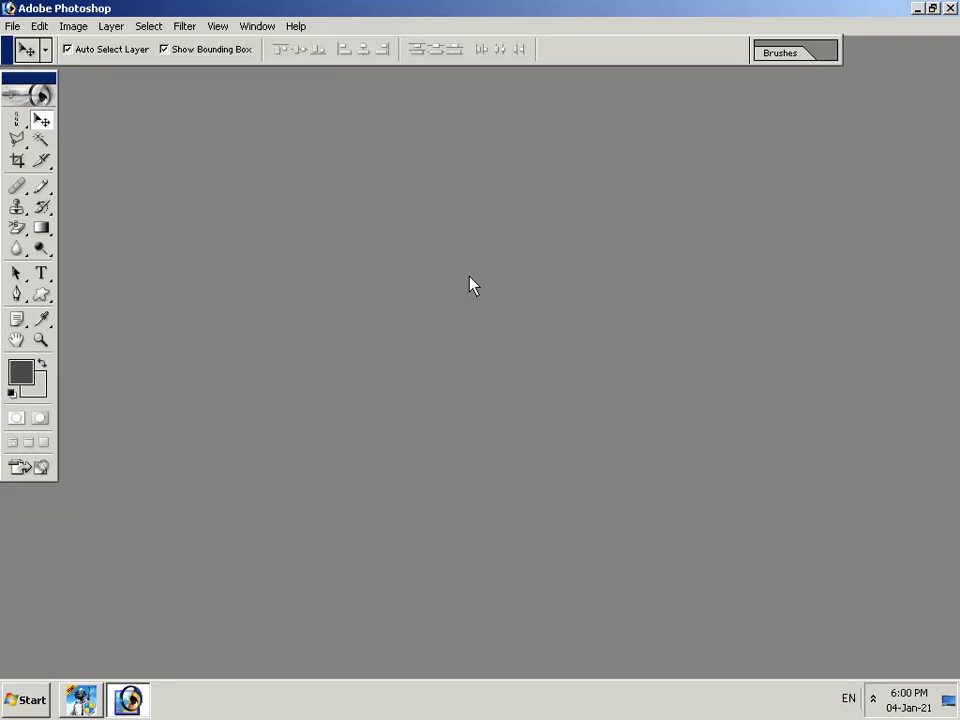
Step: Retry opening IMG-20201230-WA0009, dismiss the error again, and quit Photoshop
double_click(472, 285)
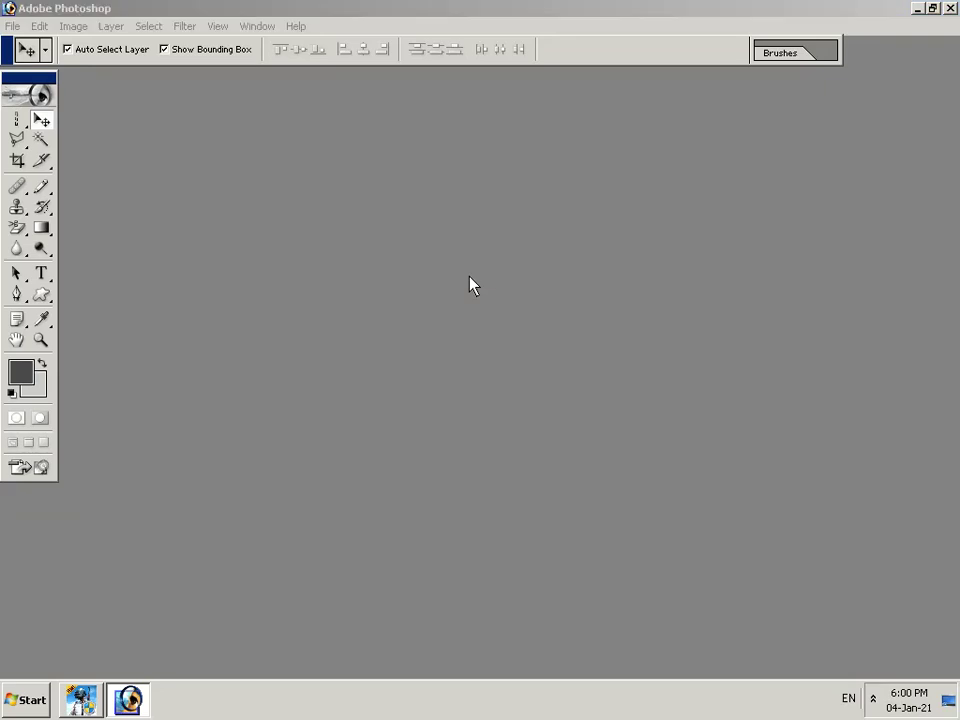
right_click(471, 282)
click(184, 285)
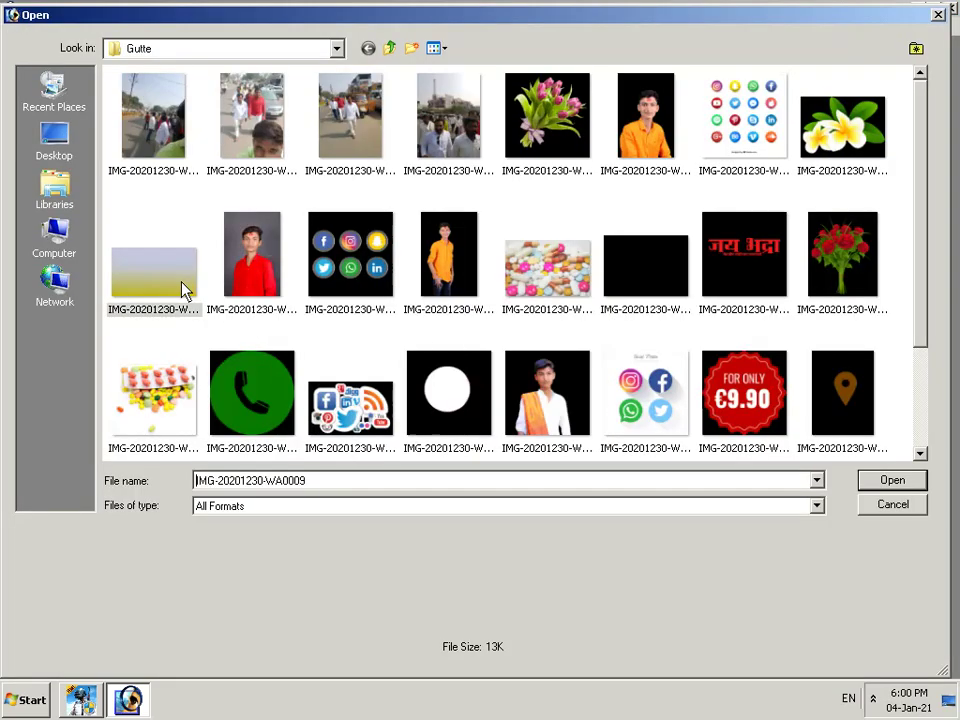
right_click(183, 270)
click(207, 193)
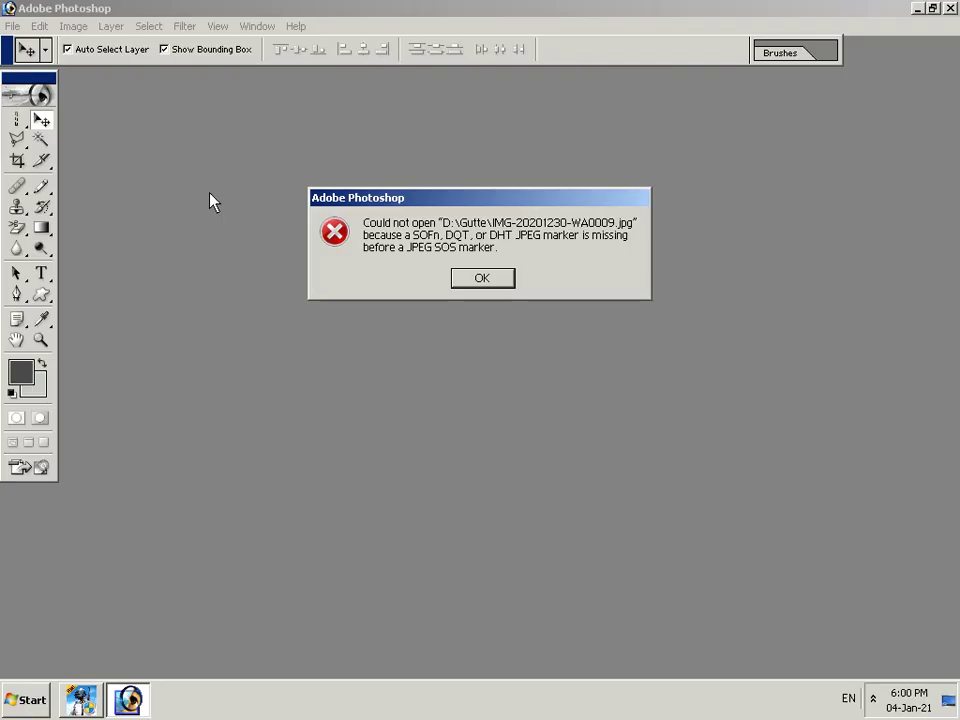
click(481, 278)
key(s)
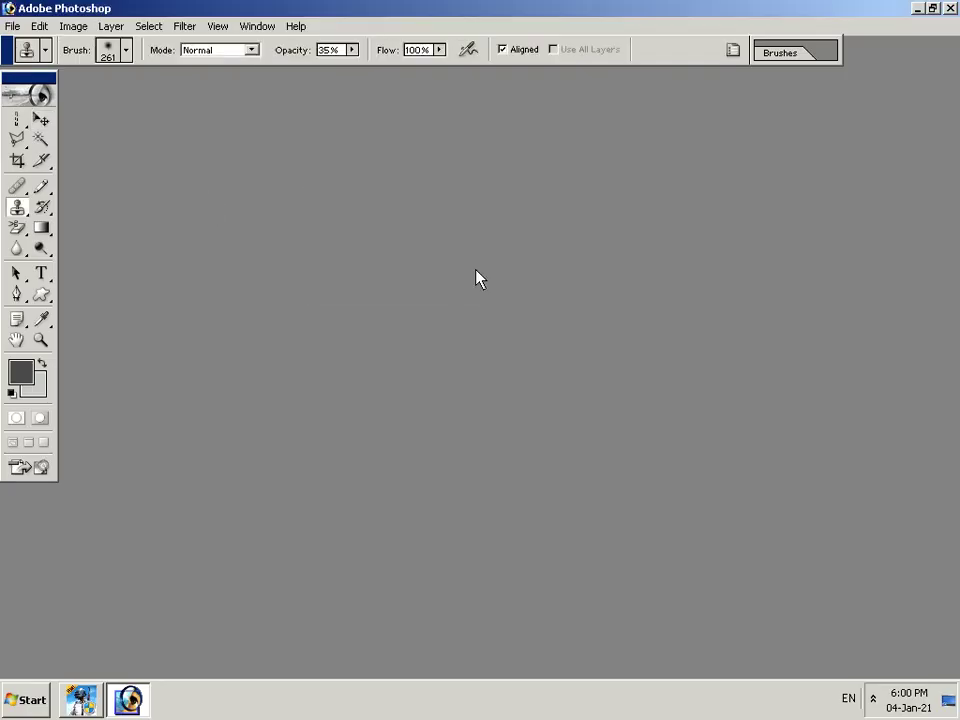
click(949, 8)
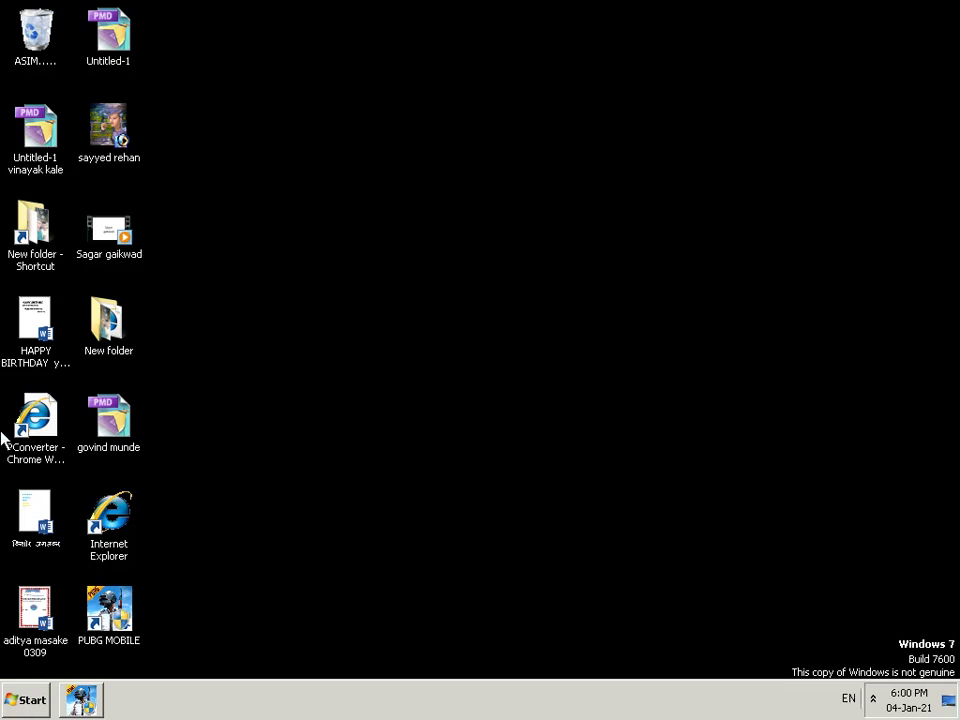
Step: Relaunch Adobe Photoshop 7.0 from the Windows Start menu
click(33, 710)
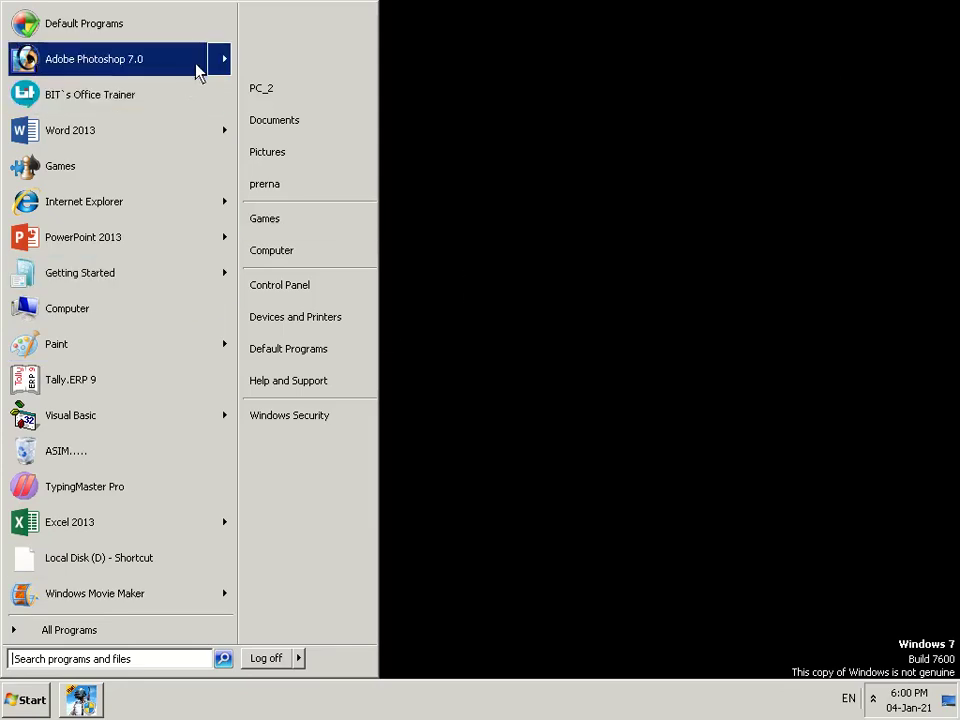
click(186, 76)
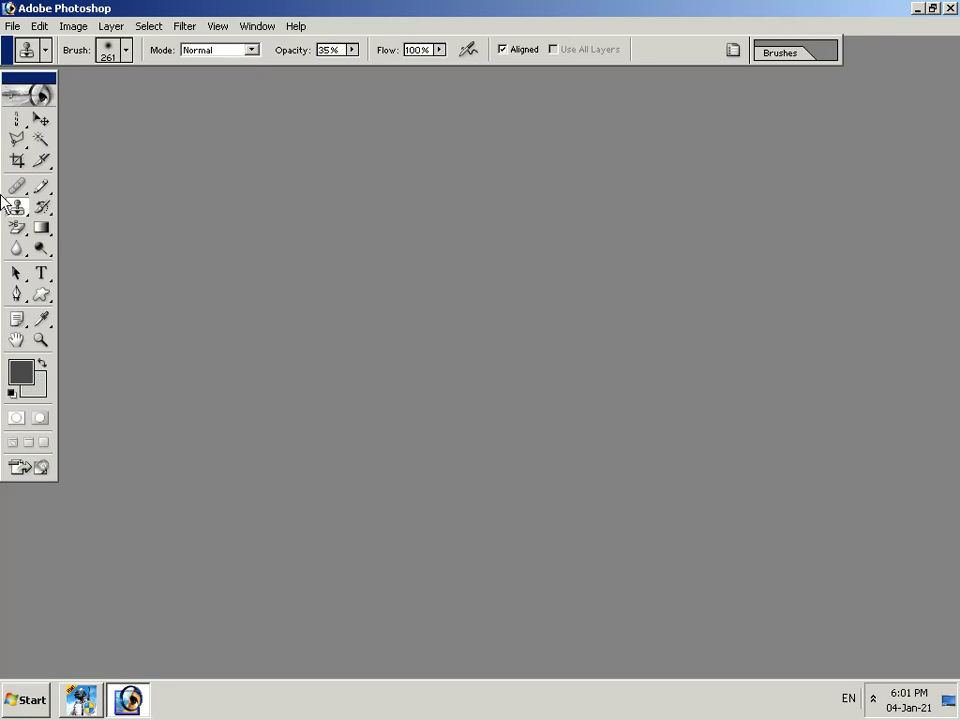
Step: Create a new Letter-size 8.5 × 11 in document at 300 ppi and maximize it
click(12, 25)
click(10, 45)
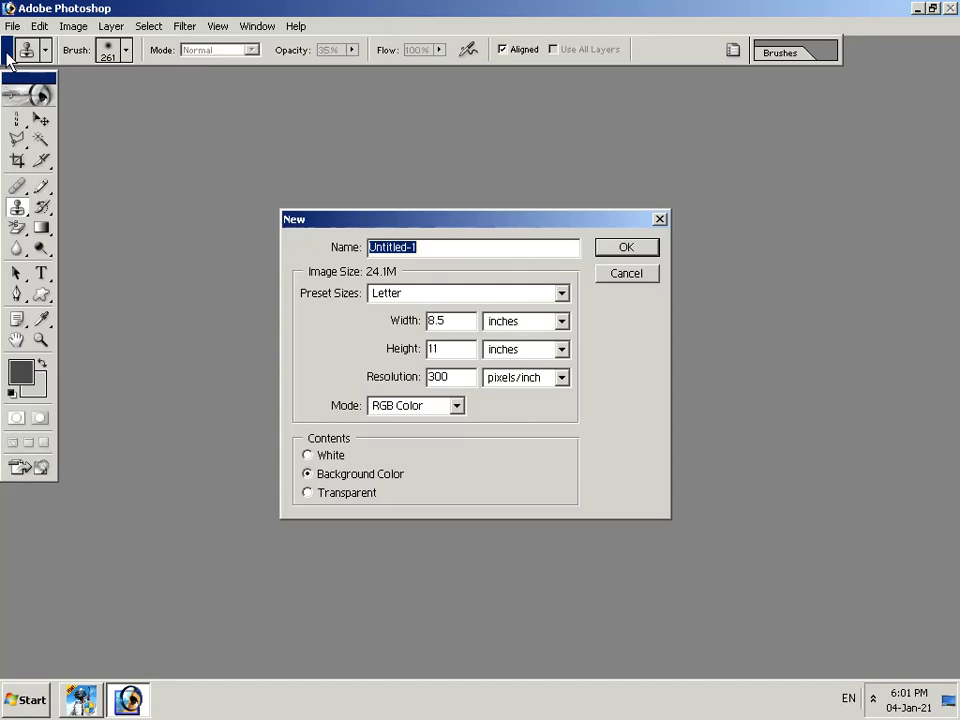
click(628, 248)
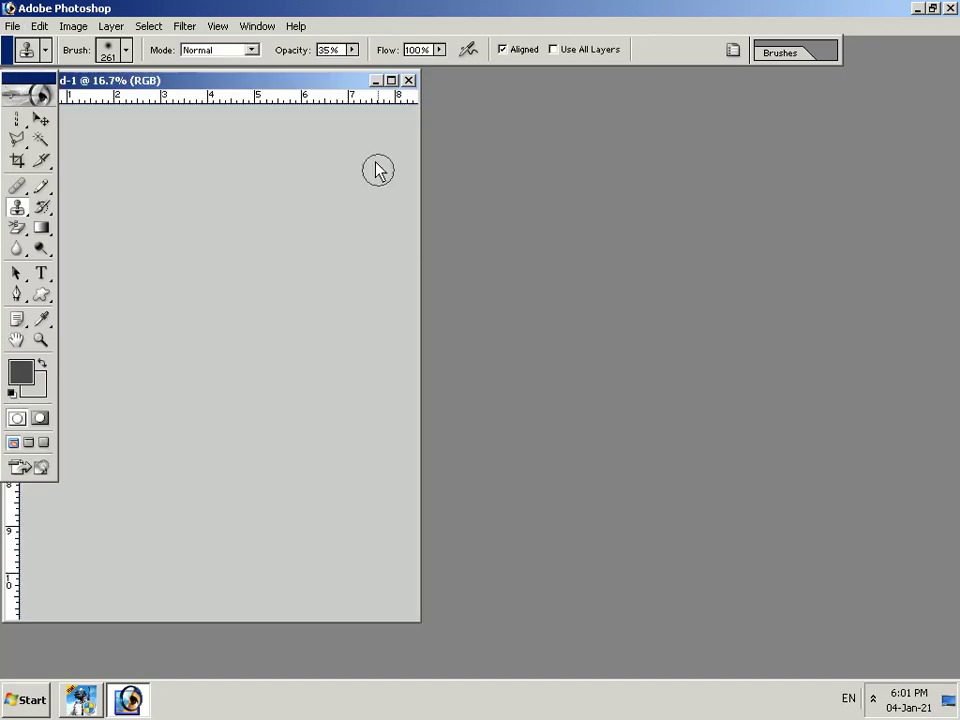
click(391, 80)
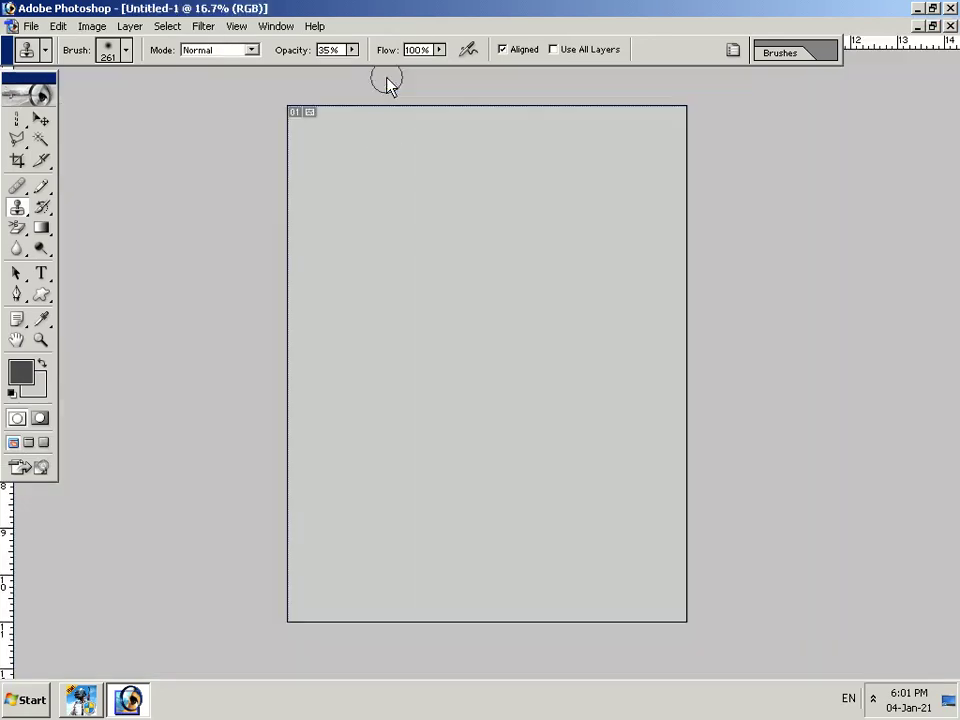
Step: Bring up the Open file browser, then close it without opening anything
click(30, 26)
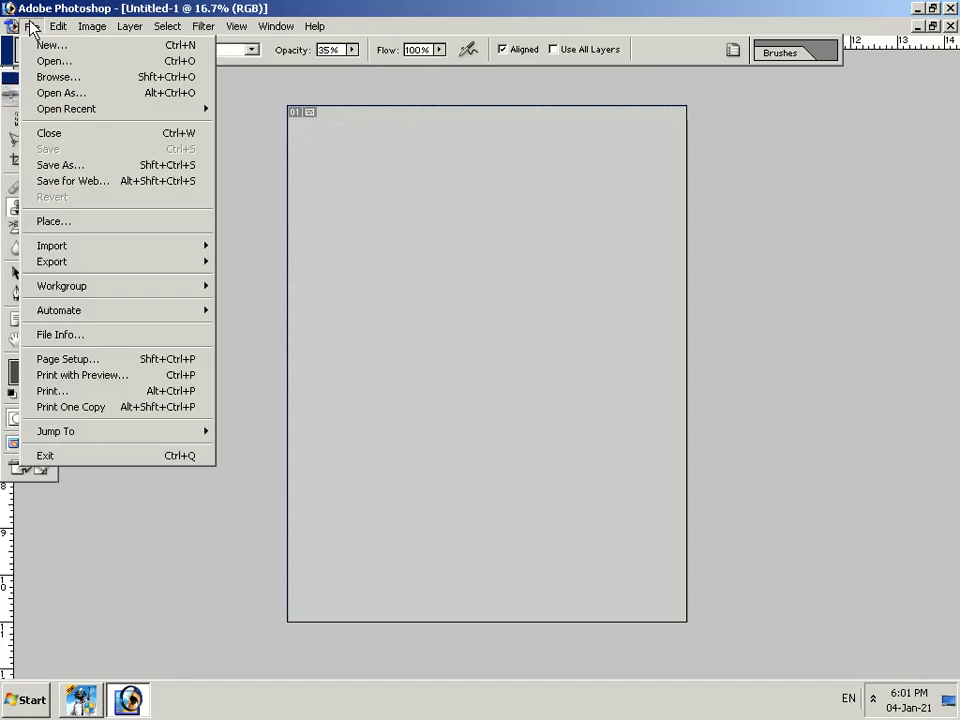
click(52, 62)
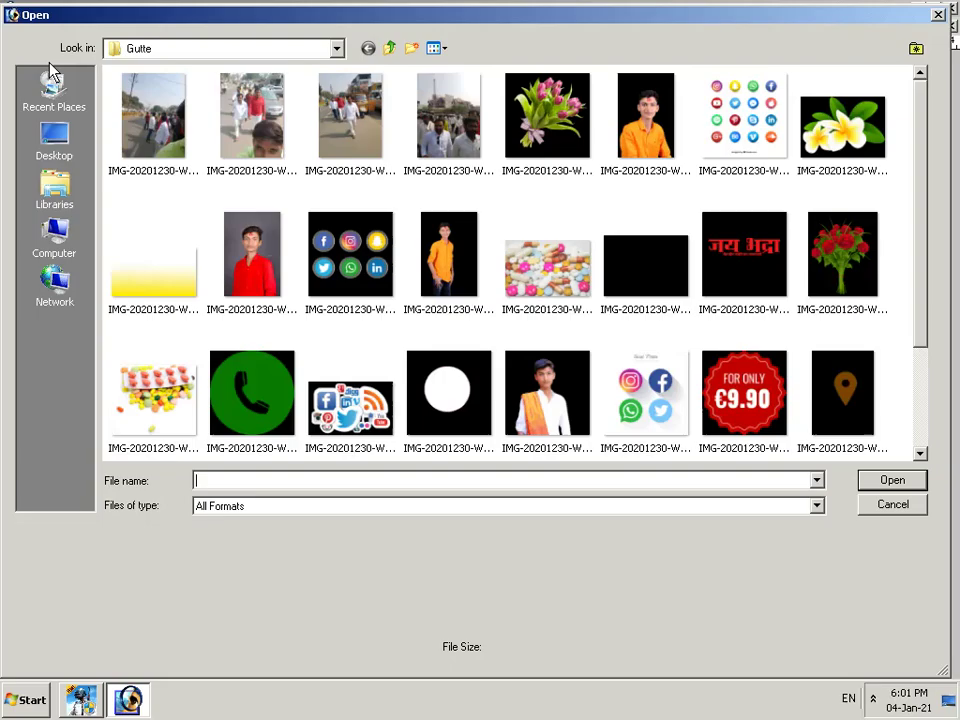
click(937, 15)
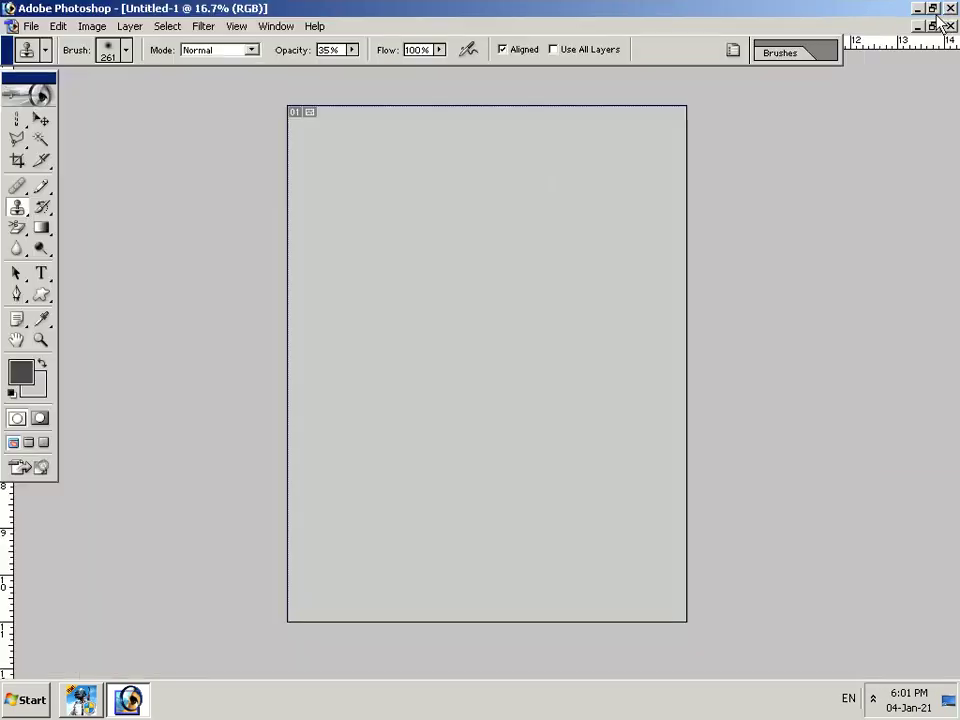
Step: Fill the canvas with an orange-to-purple radial gradient using the Gradient tool
click(30, 26)
click(290, 449)
click(41, 228)
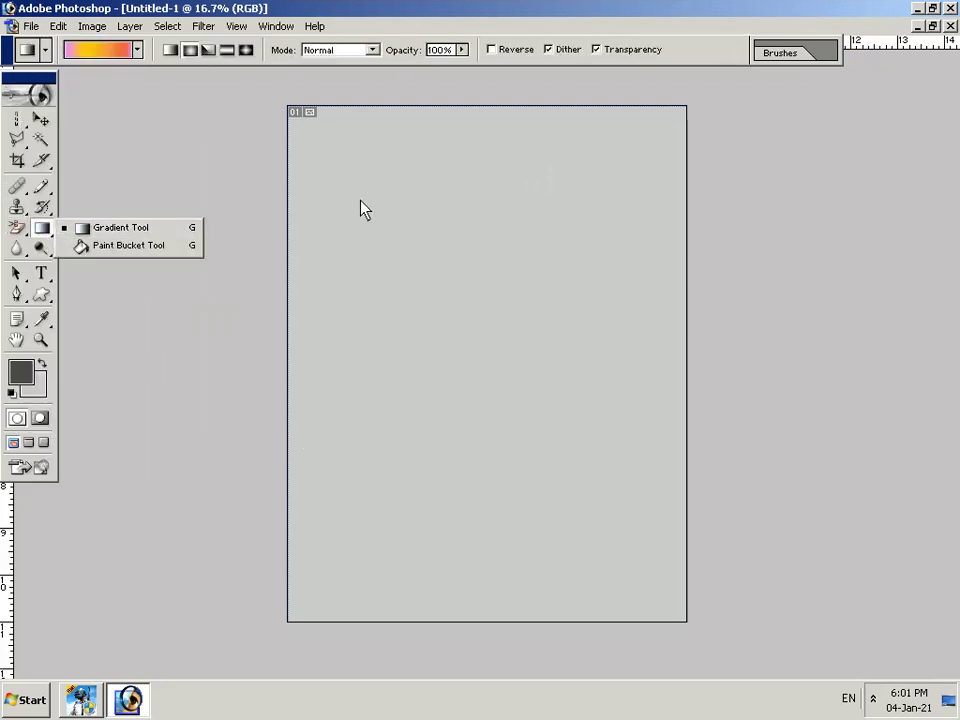
drag(358, 180, 643, 450)
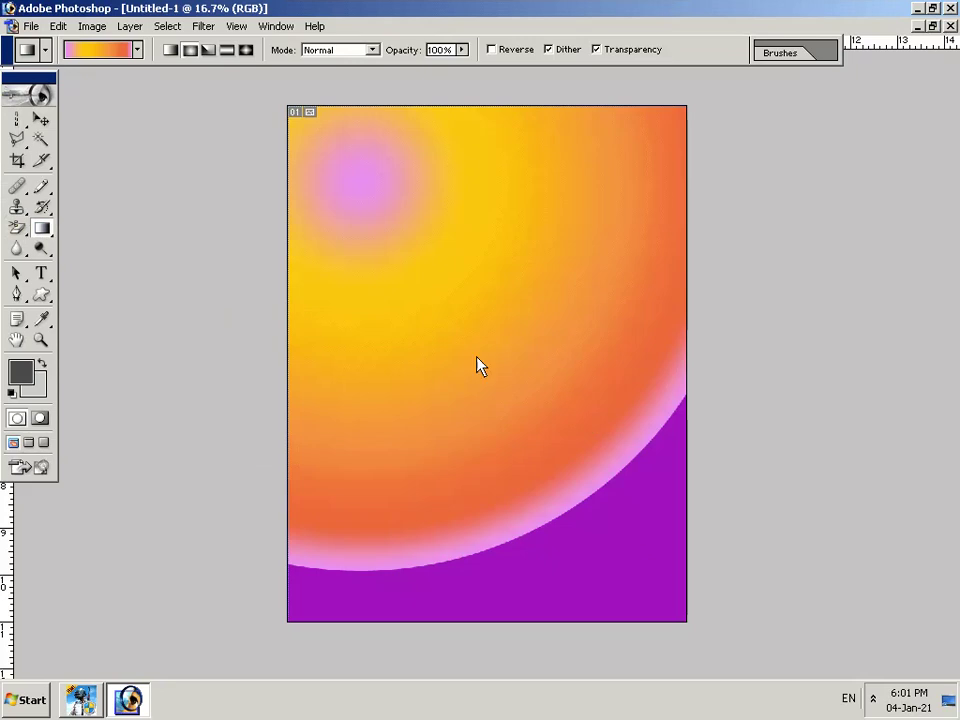
click(30, 26)
Step: Try opening the red-shirt photo IMG-20201230-WA0010 from Gutte and dismiss the JPEG error
click(40, 62)
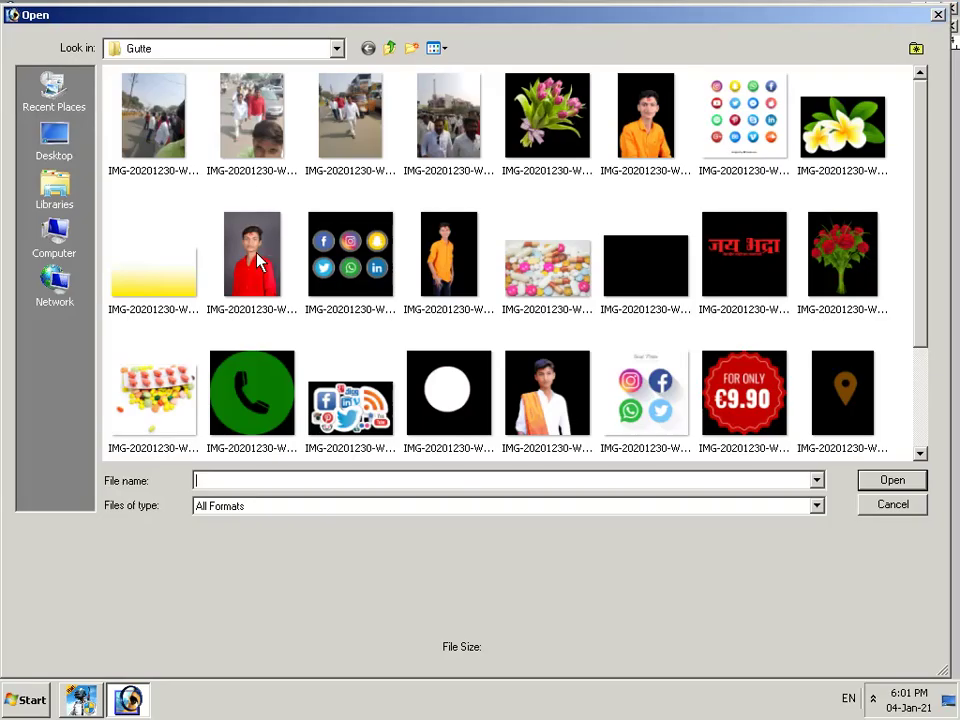
click(627, 150)
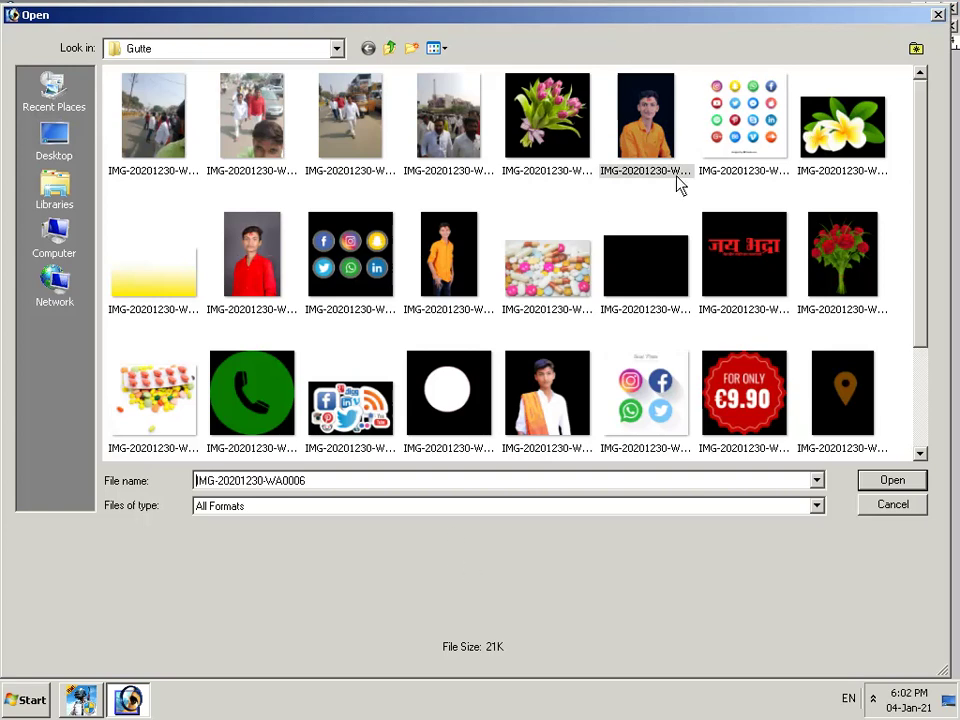
click(920, 453)
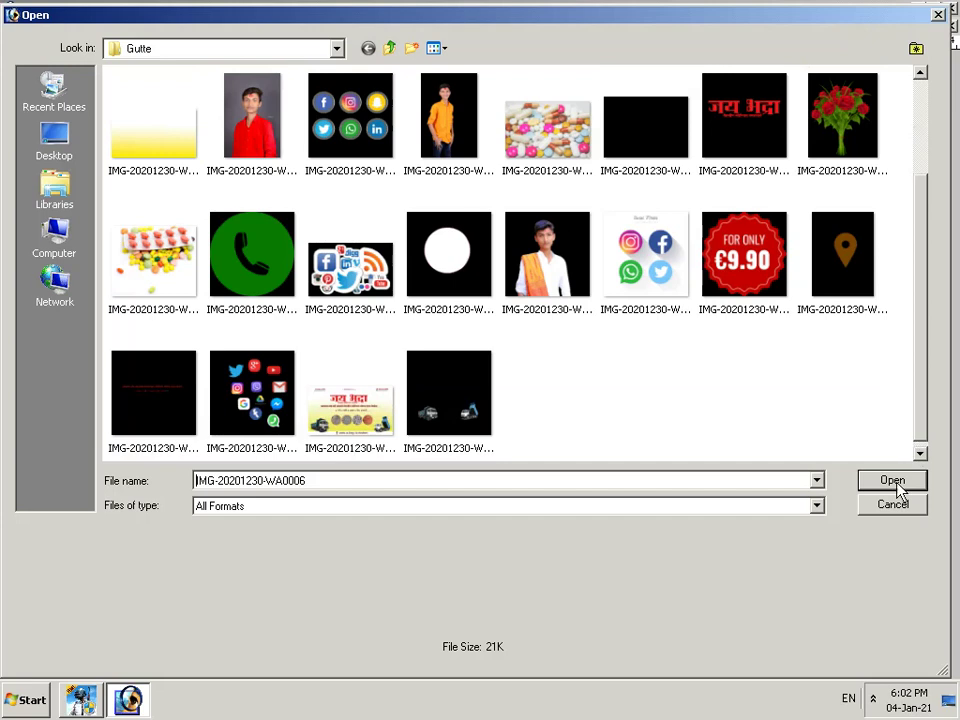
click(240, 168)
right_click(252, 160)
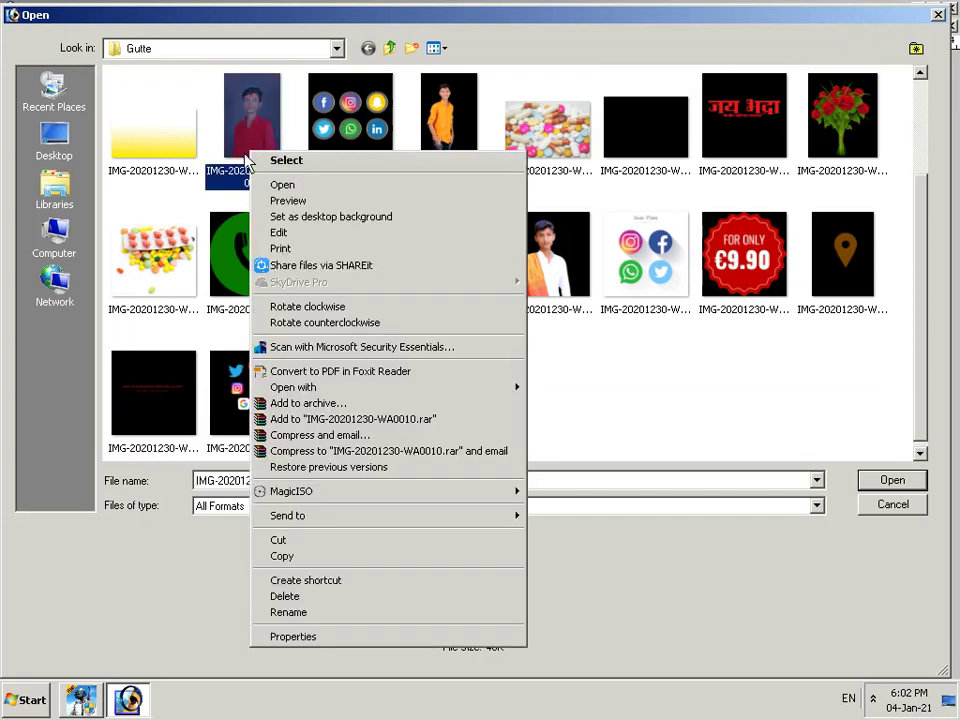
click(262, 159)
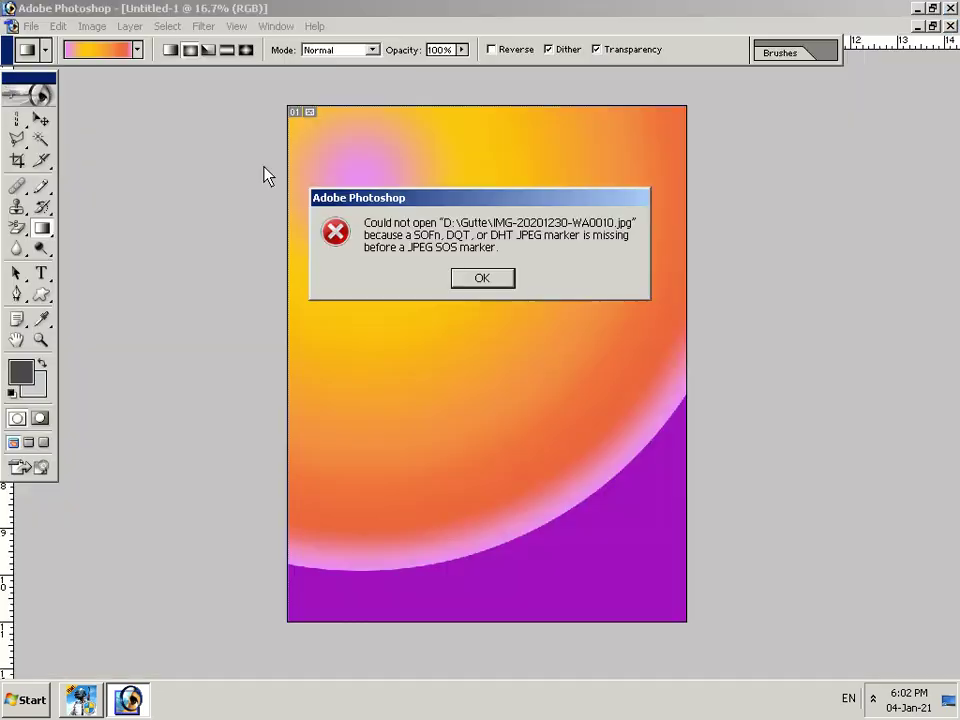
click(481, 279)
Step: Close the gradient presets and switch to the Move tool
right_click(476, 225)
right_click(476, 287)
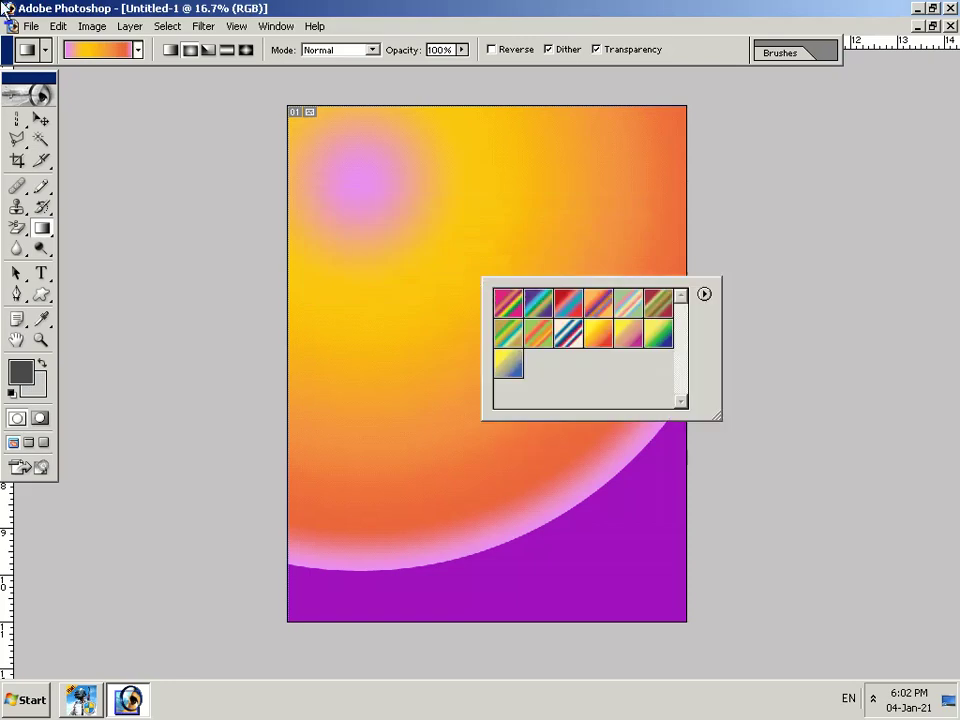
key(Escape)
key(v)
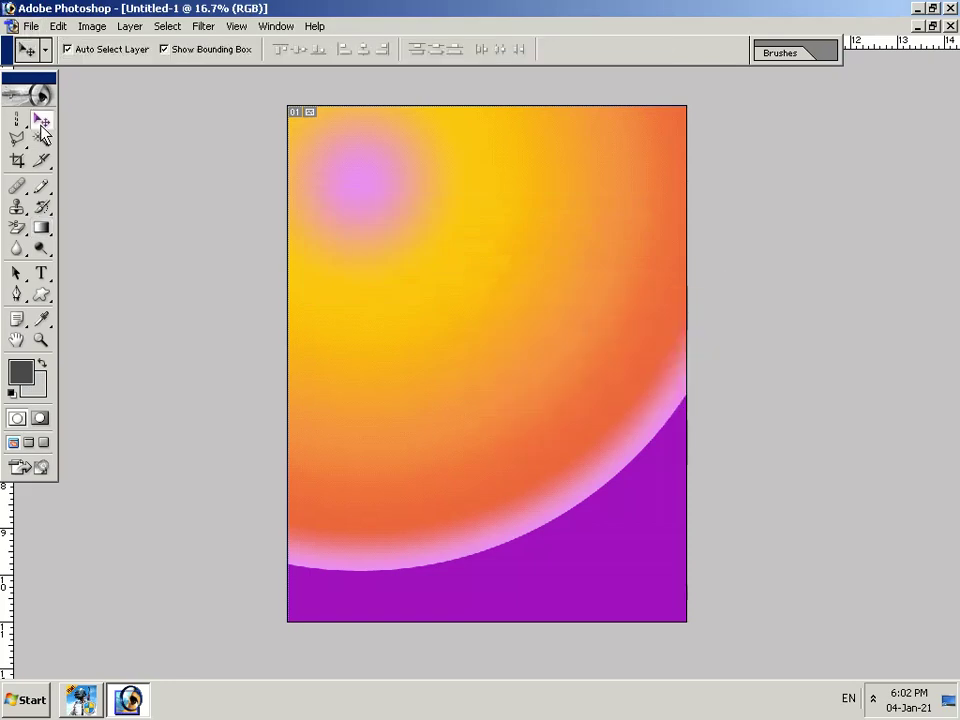
Step: Retry opening the red-shirt photo and dismiss the could-not-open error again
click(30, 26)
click(40, 61)
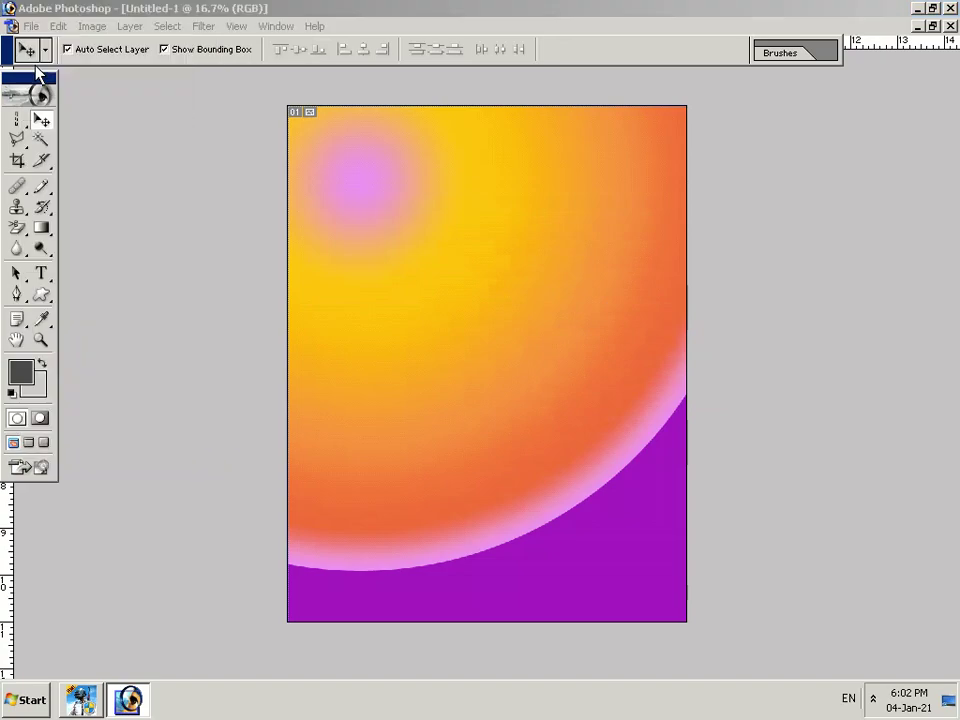
click(268, 250)
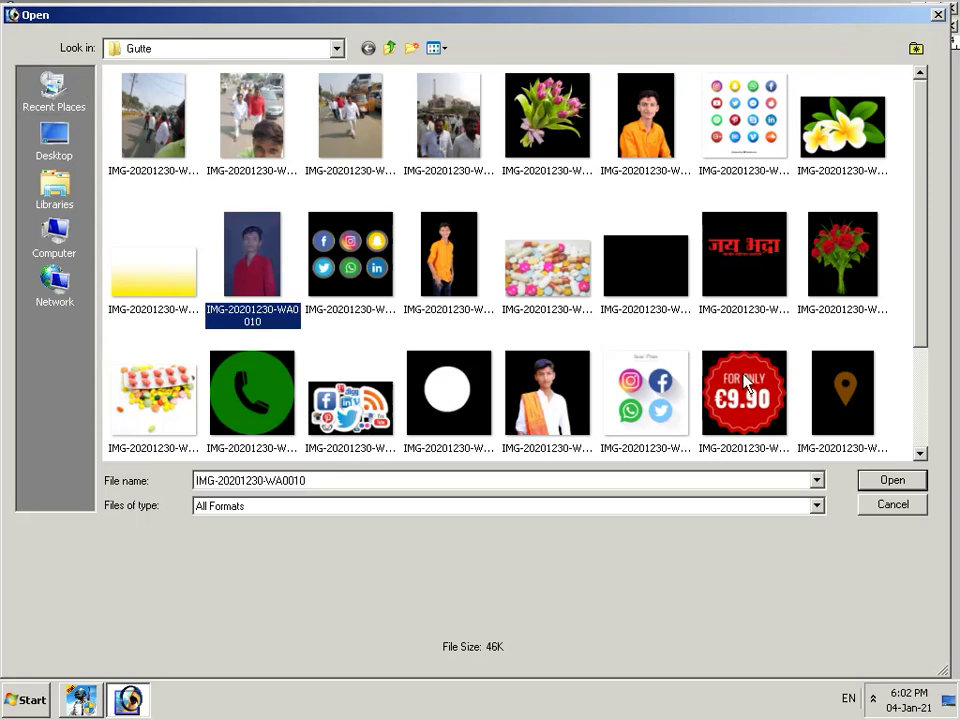
click(886, 480)
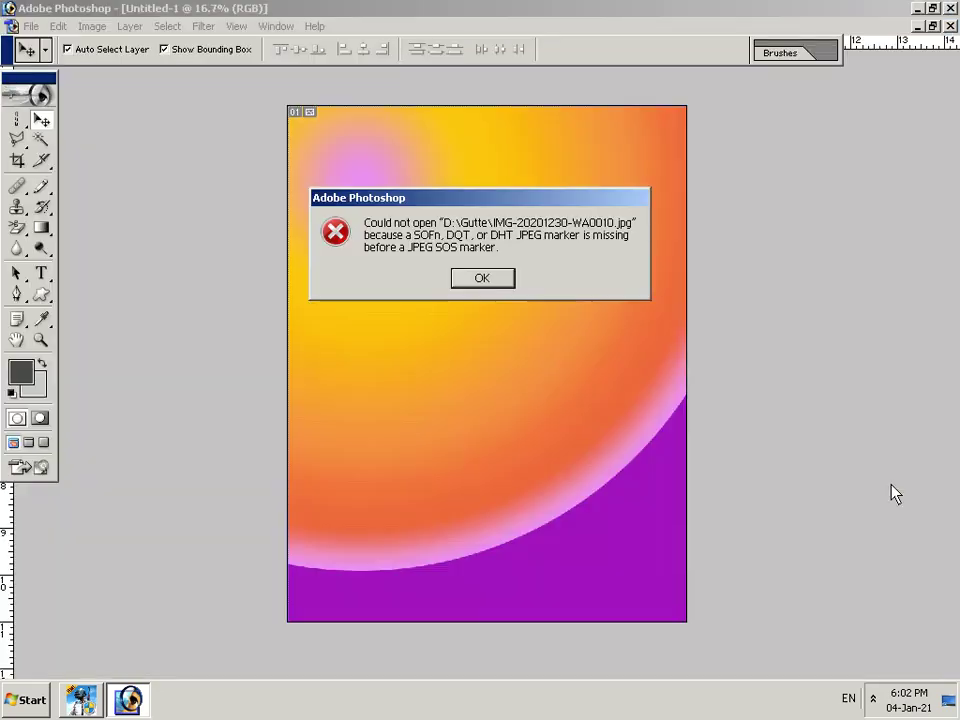
click(495, 280)
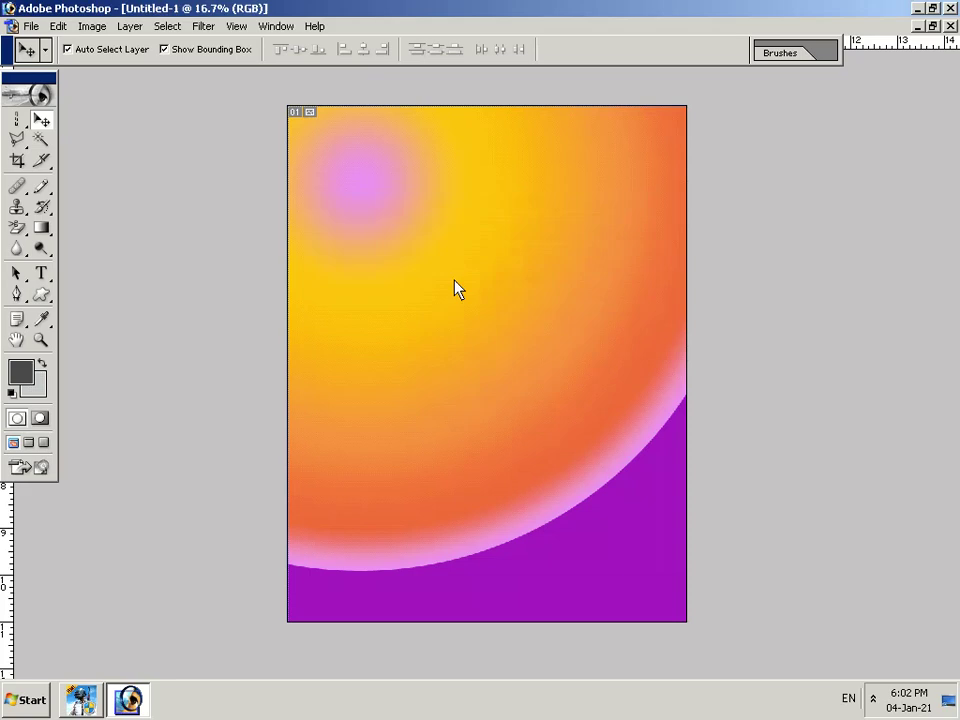
Step: Bring up the Open dialog and browse to Computer > Local Disk (D:)
click(31, 26)
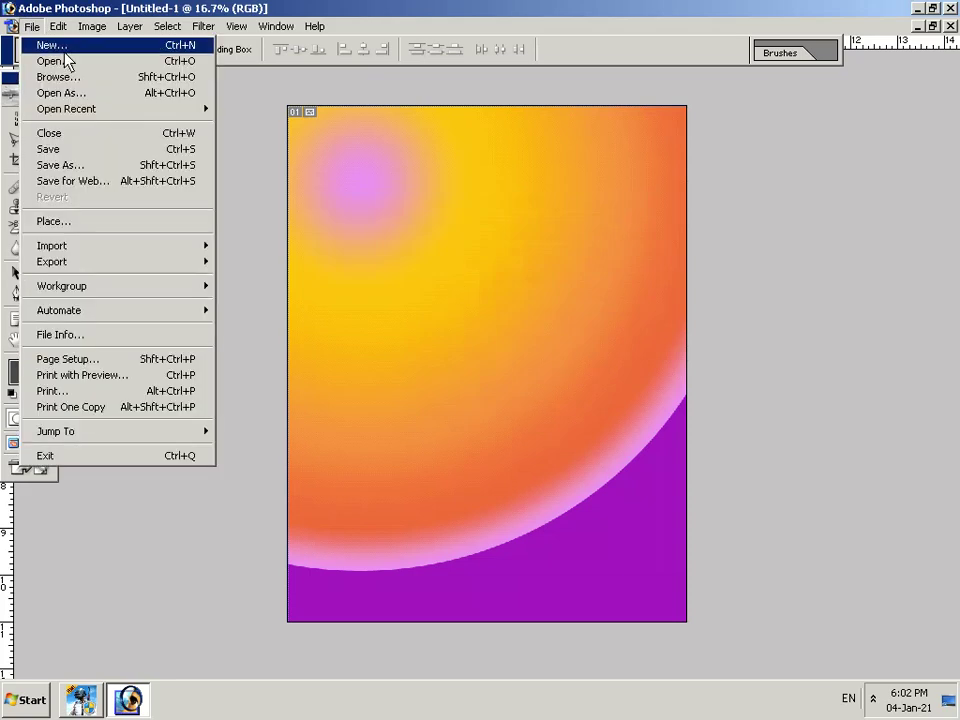
click(82, 62)
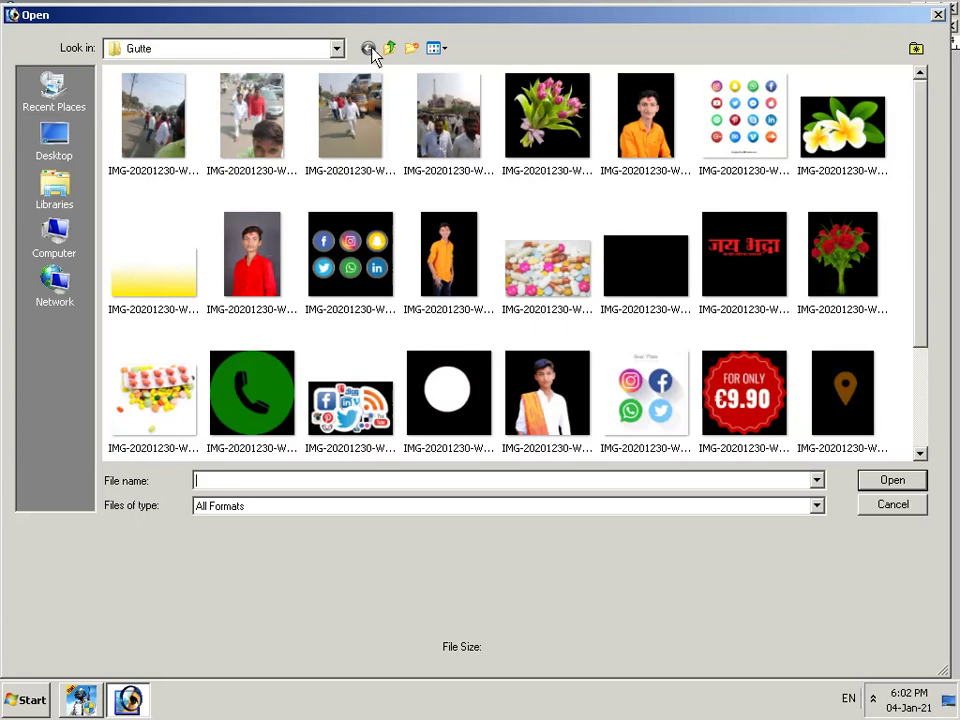
click(41, 145)
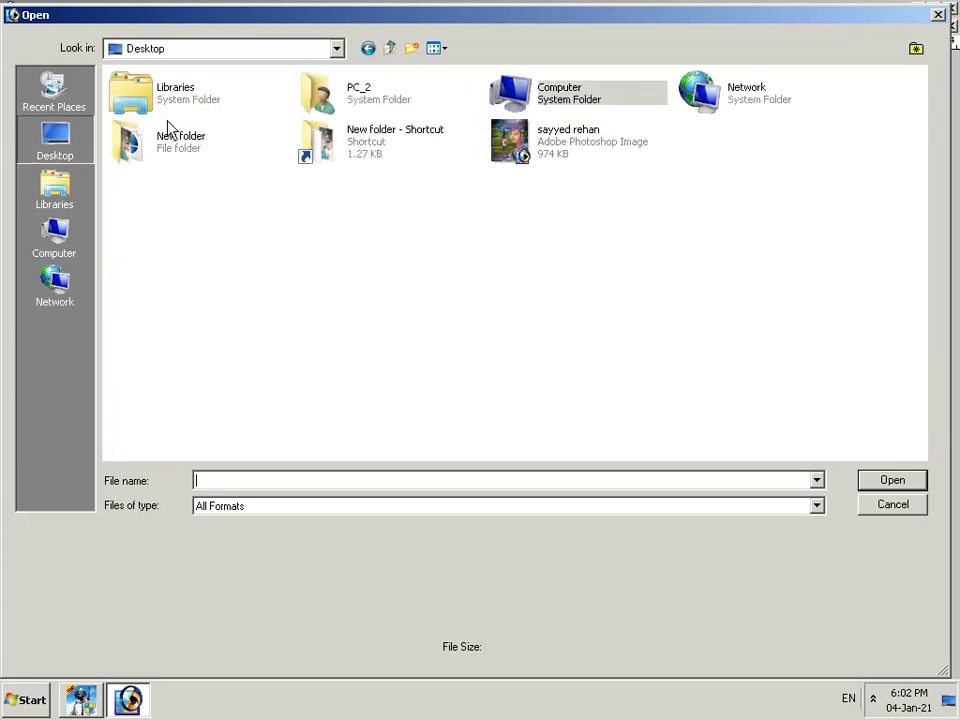
click(55, 108)
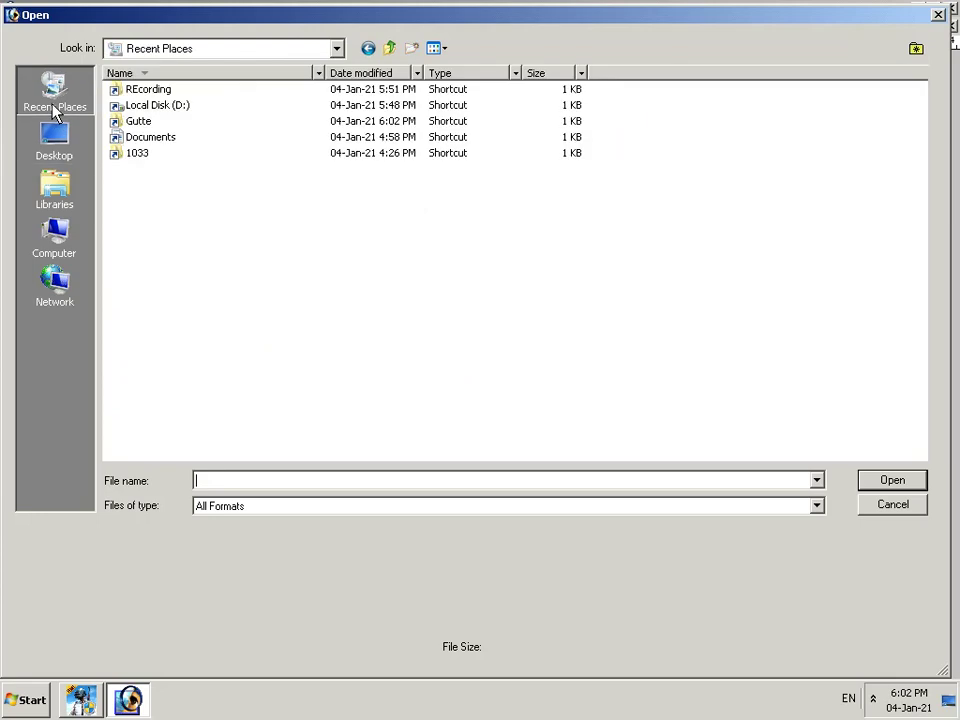
click(53, 234)
right_click(372, 130)
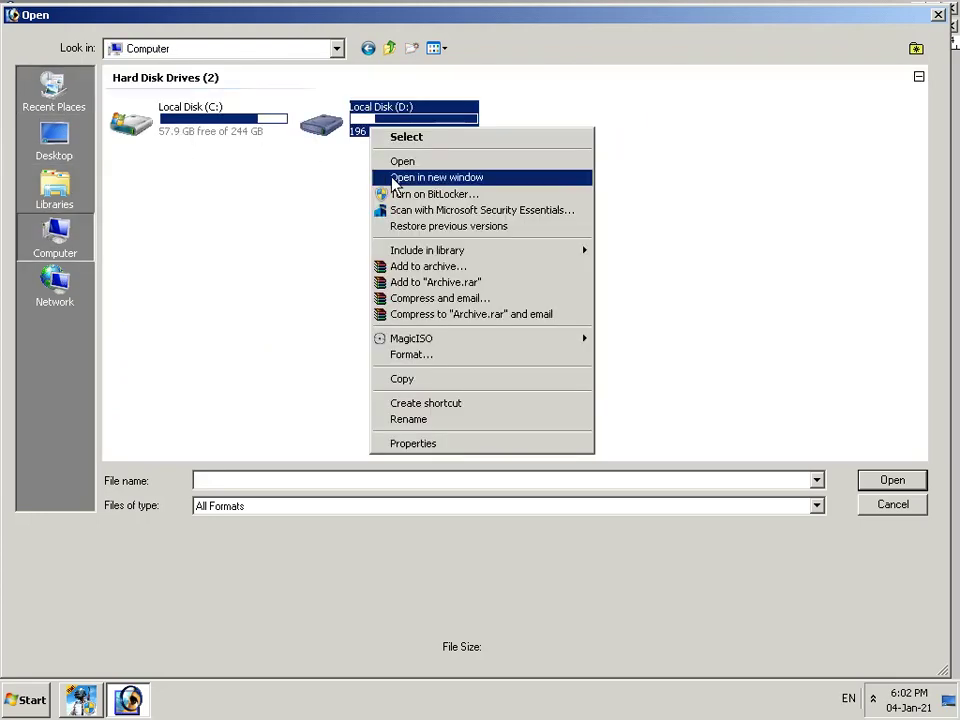
click(380, 162)
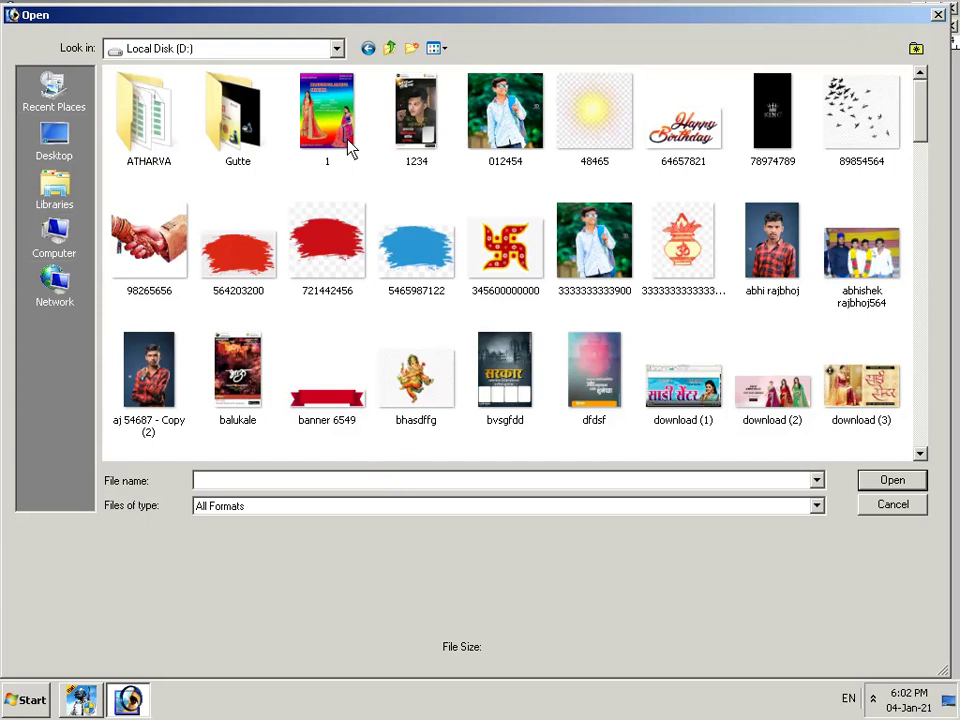
scroll(510, 262, down, 5)
scroll(510, 262, down, 5)
scroll(510, 262, down, 5)
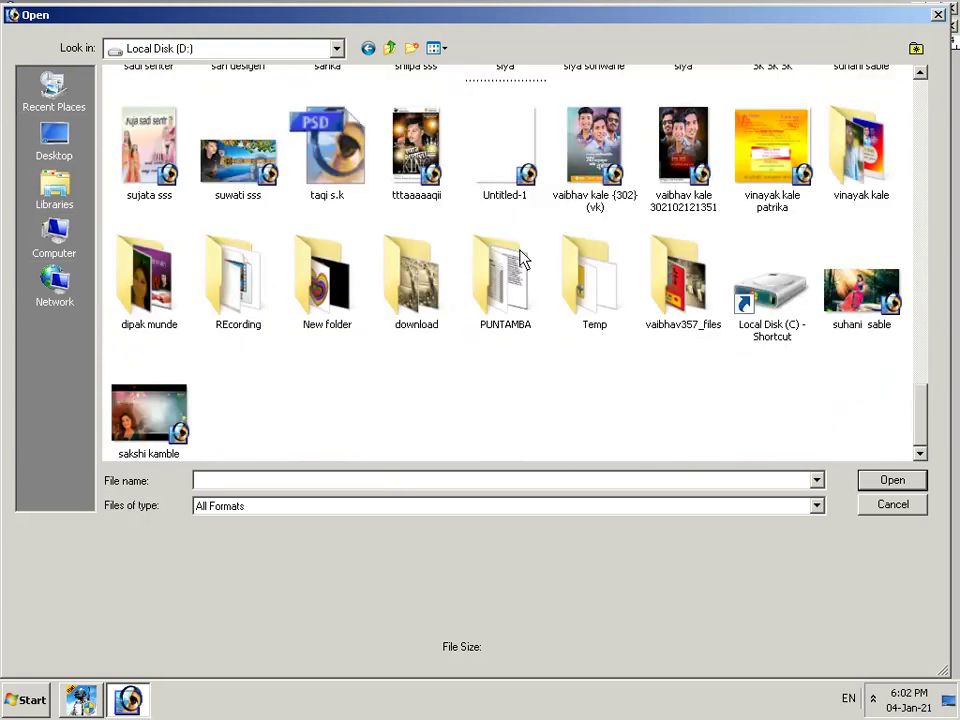
scroll(519, 259, up, 5)
scroll(519, 259, up, 5)
scroll(519, 259, up, 2)
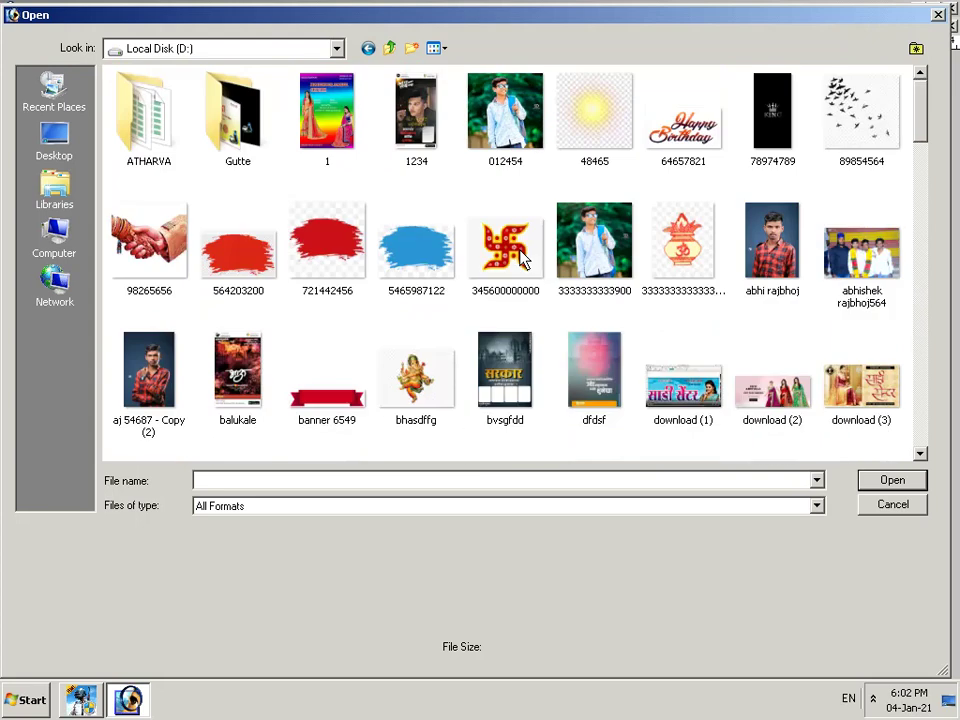
scroll(519, 259, down, 2)
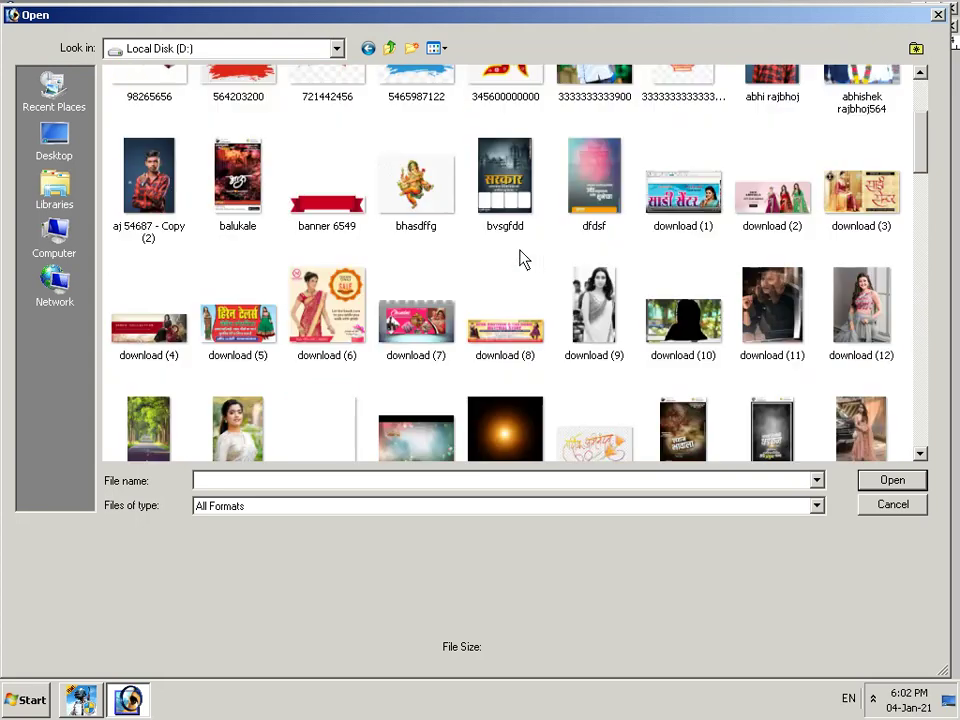
scroll(519, 259, down, 5)
scroll(519, 259, down, 2)
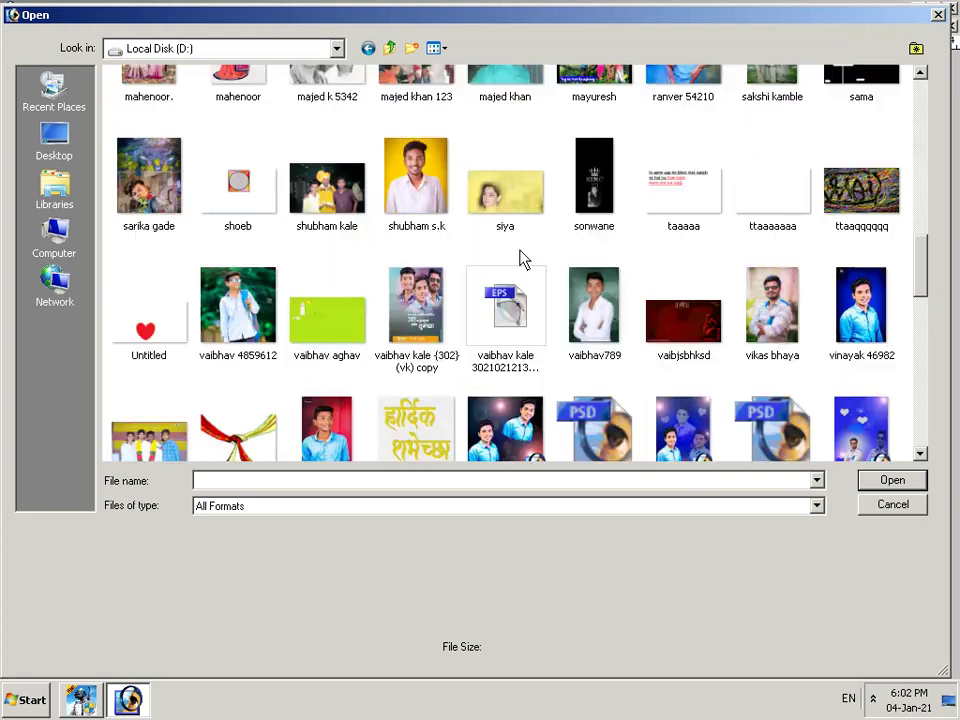
scroll(519, 259, down, 5)
scroll(519, 259, down, 2)
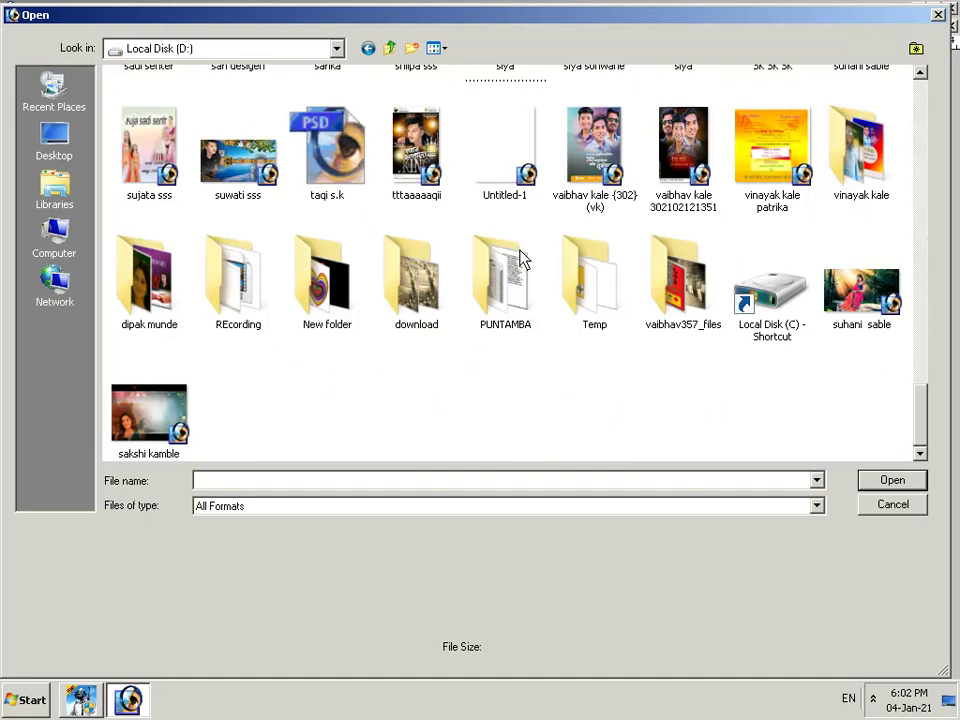
scroll(519, 259, up, 2)
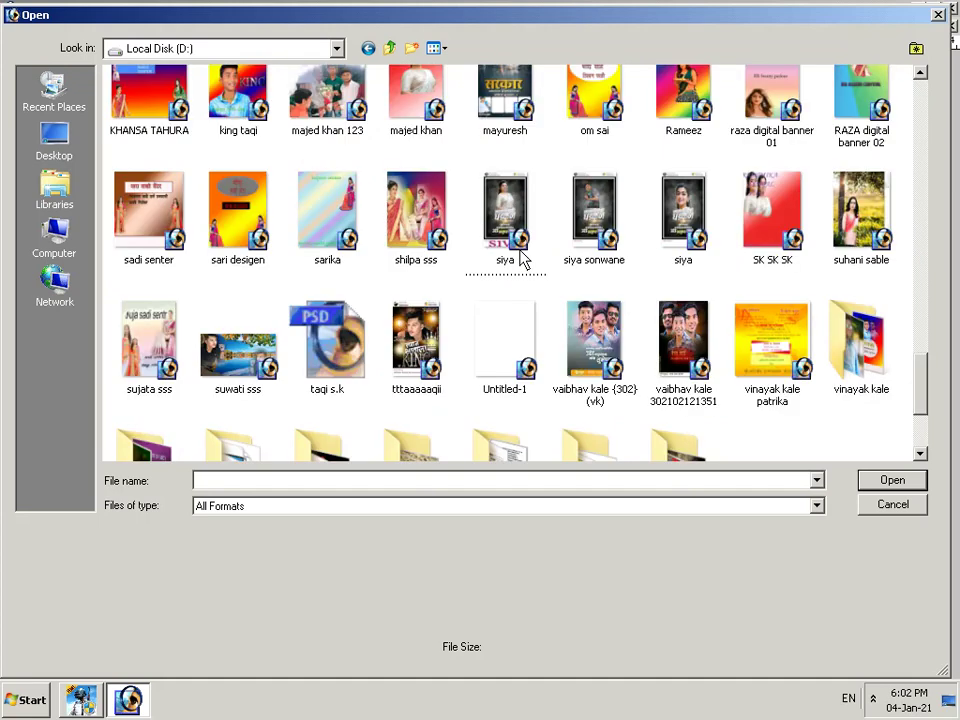
scroll(519, 259, up, 4)
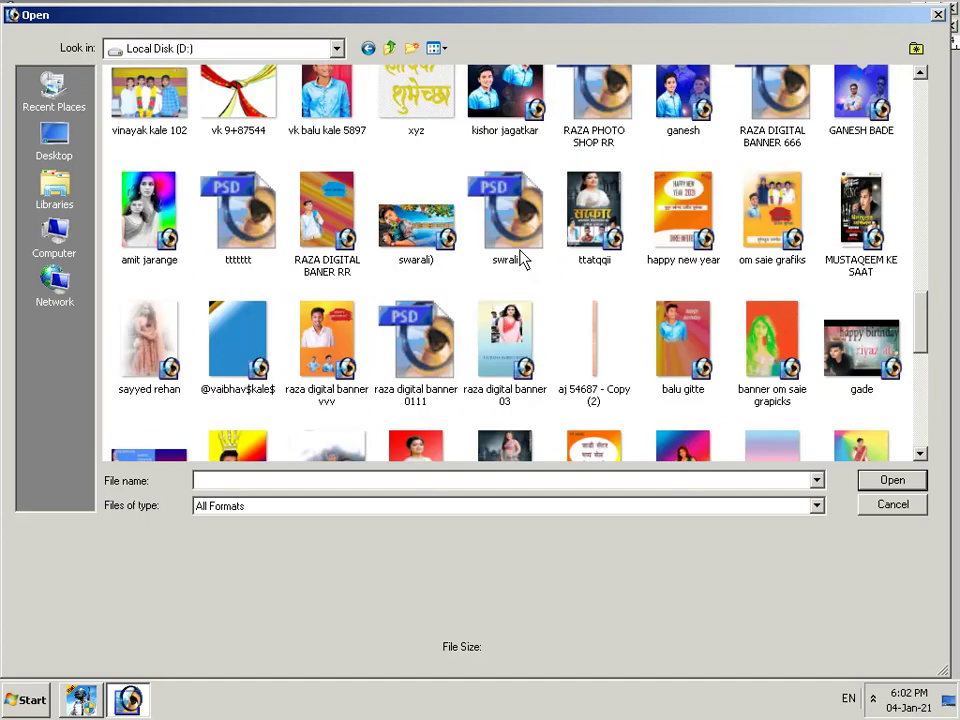
scroll(519, 259, up, 5)
scroll(519, 259, up, 2)
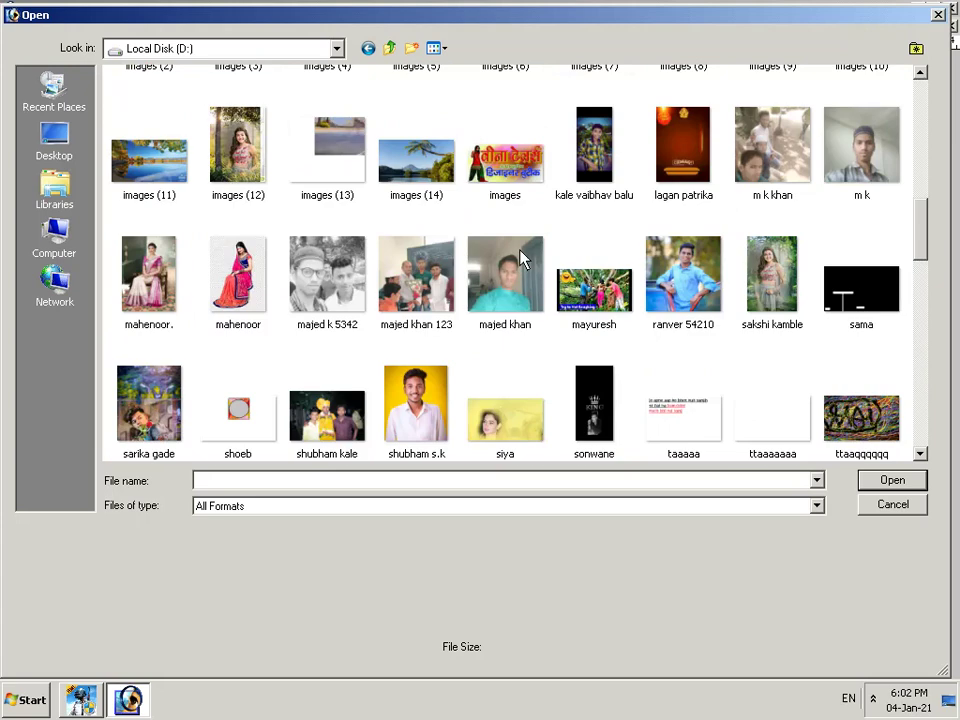
scroll(519, 259, down, 7)
scroll(519, 259, up, 2)
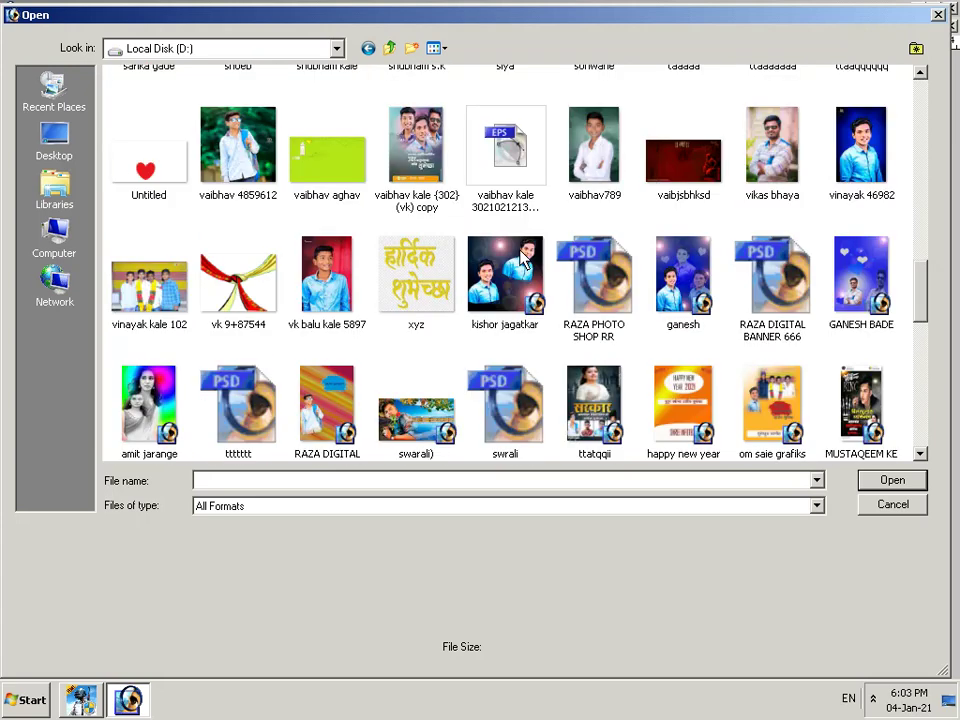
scroll(519, 259, up, 2)
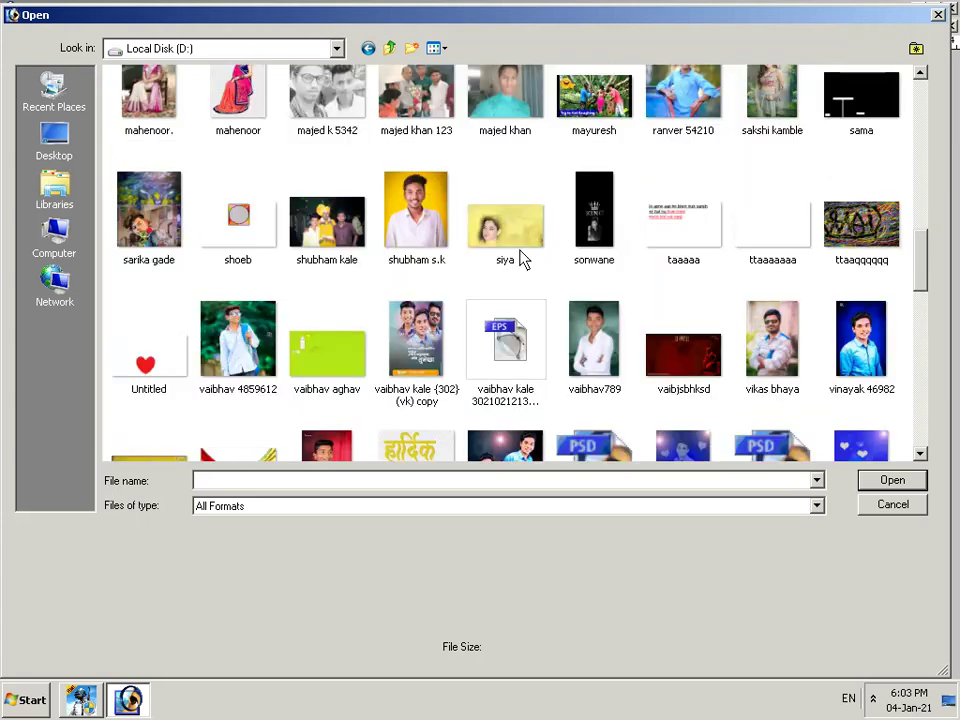
scroll(519, 259, down, 2)
click(326, 275)
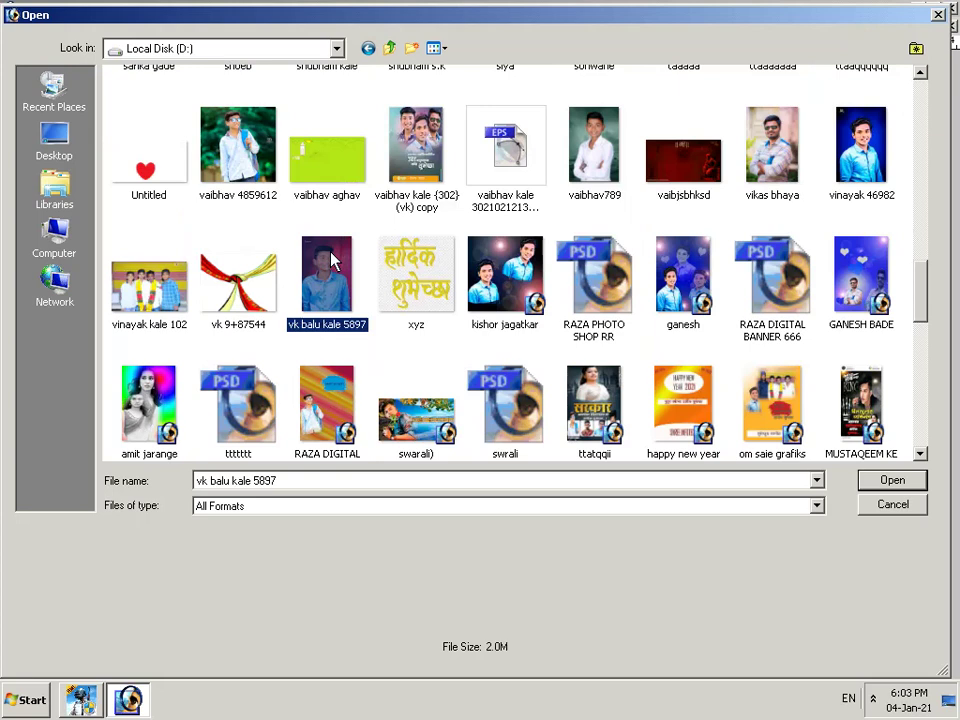
click(891, 482)
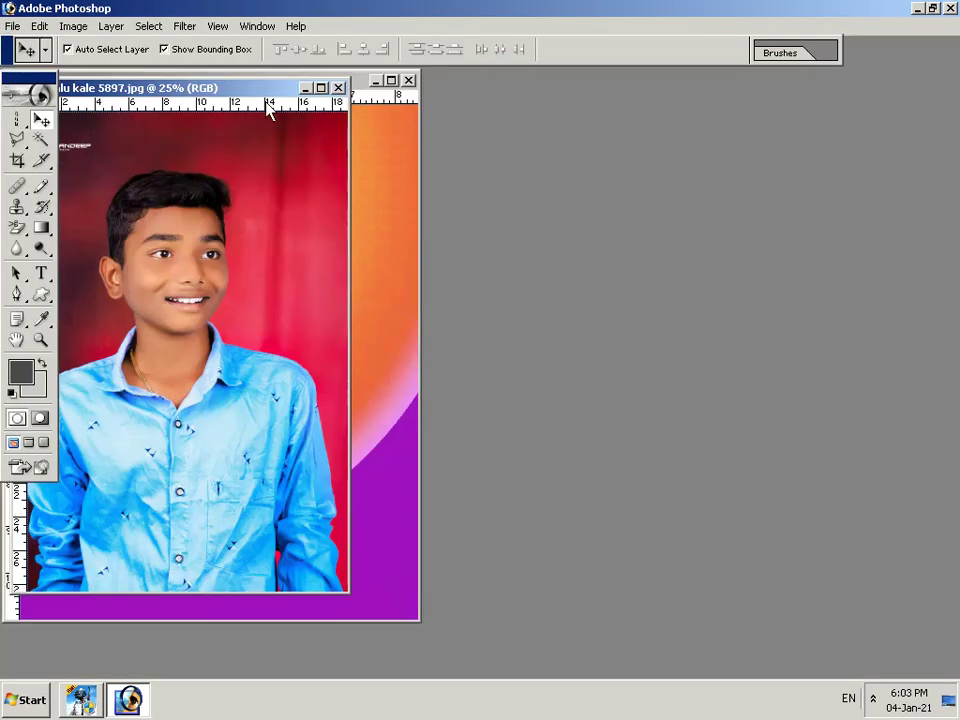
Step: Maximize the boy's photo window and select the Polygonal Lasso Tool
click(321, 88)
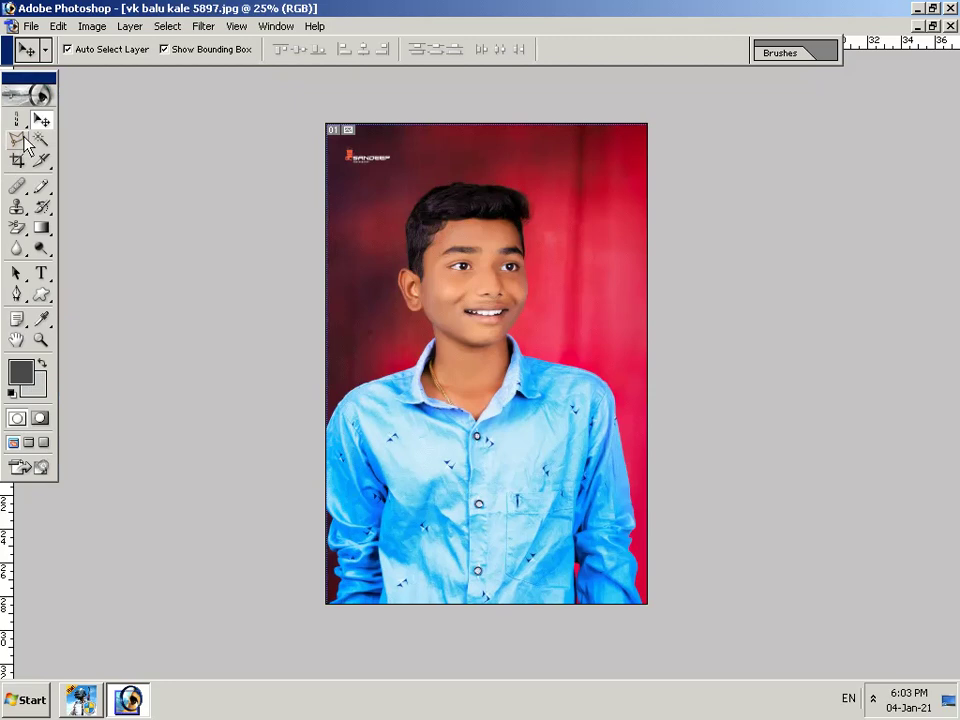
drag(17, 140, 100, 163)
click(100, 163)
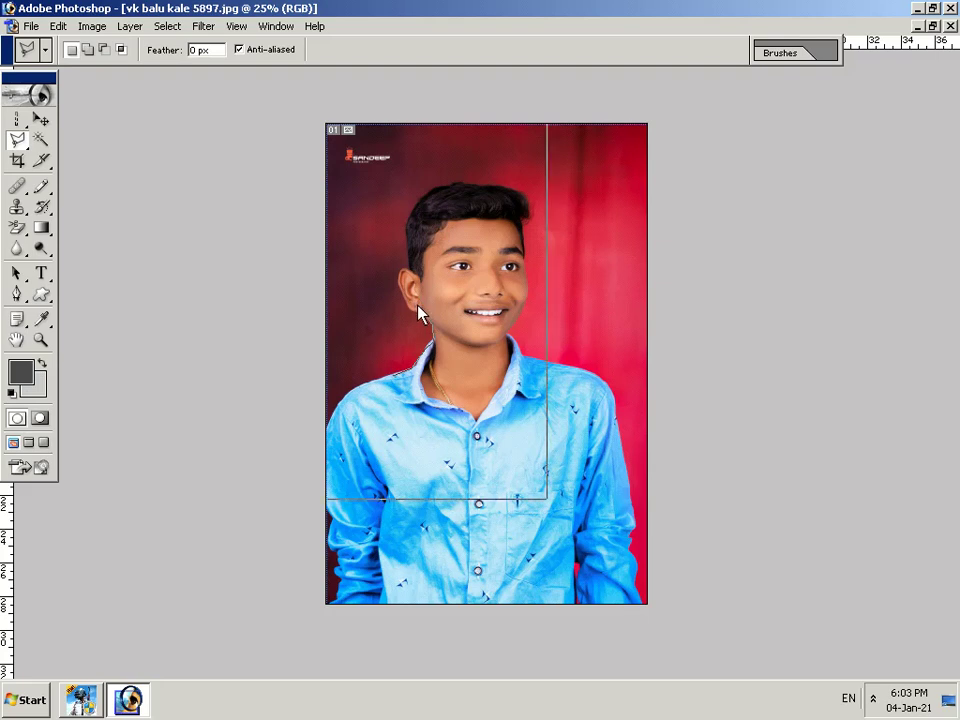
Step: Zoom in on the boy's head to trace around his ear and hairline
key(ctrl+plus)
key(ctrl+plus)
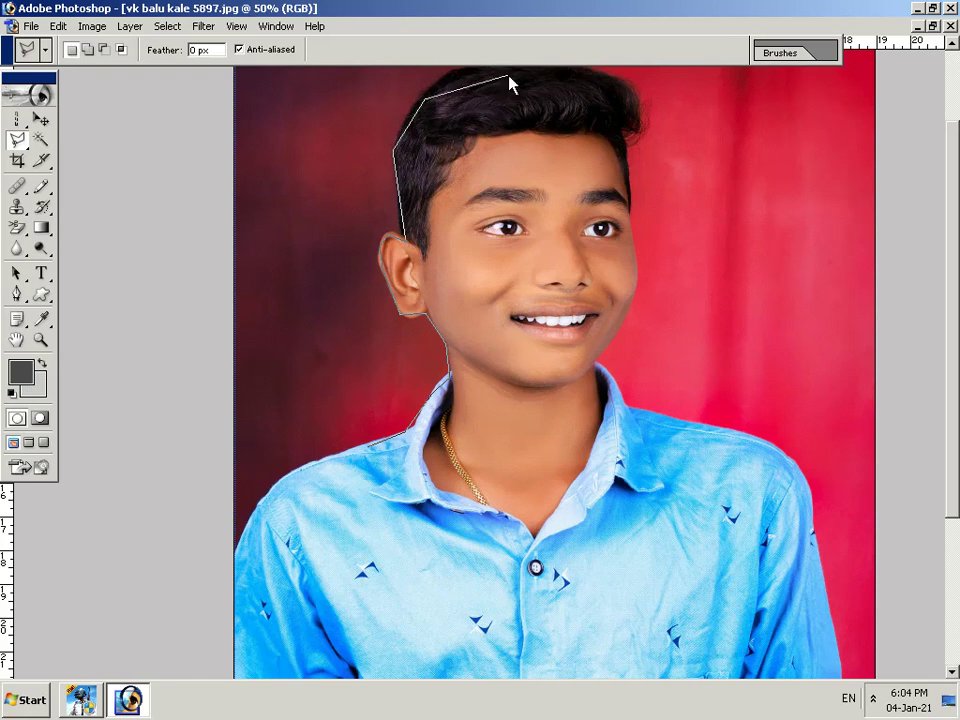
Step: Zoom out to view the whole photo while tracing over the head and right shoulder
key(ctrl+minus)
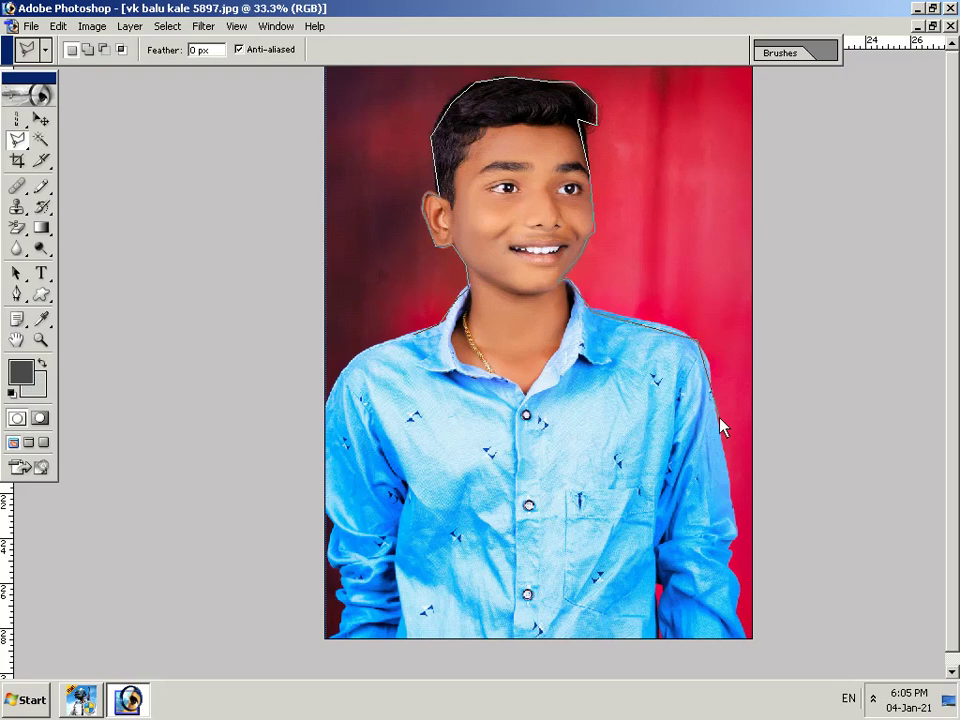
Step: Trace down the sleeve, across both bottom corners, up the left side, then close the outline
click(736, 527)
click(748, 637)
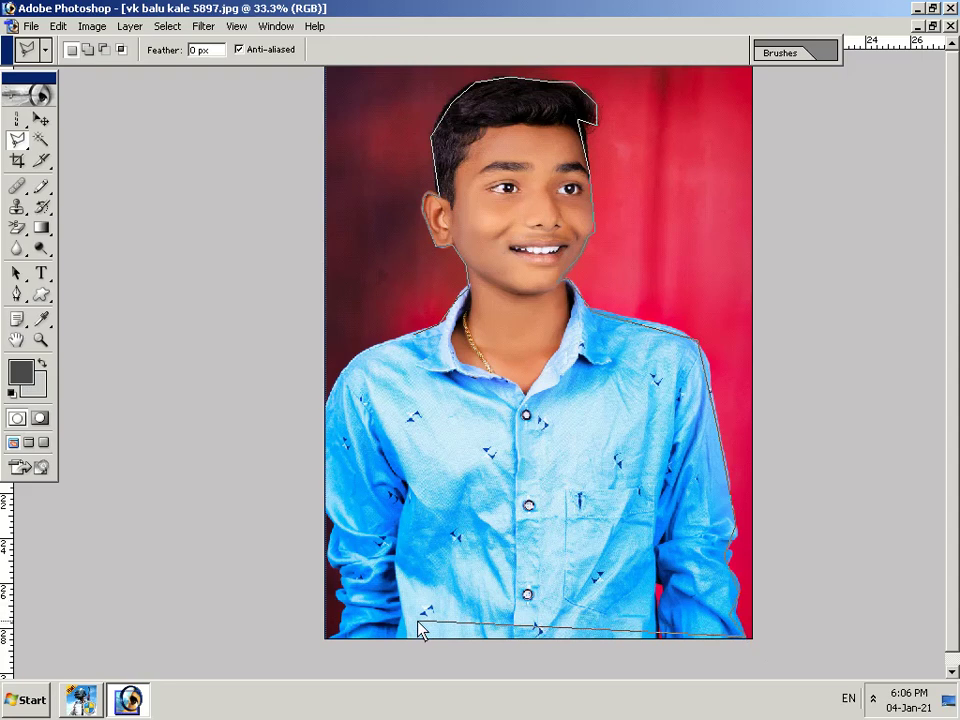
click(338, 627)
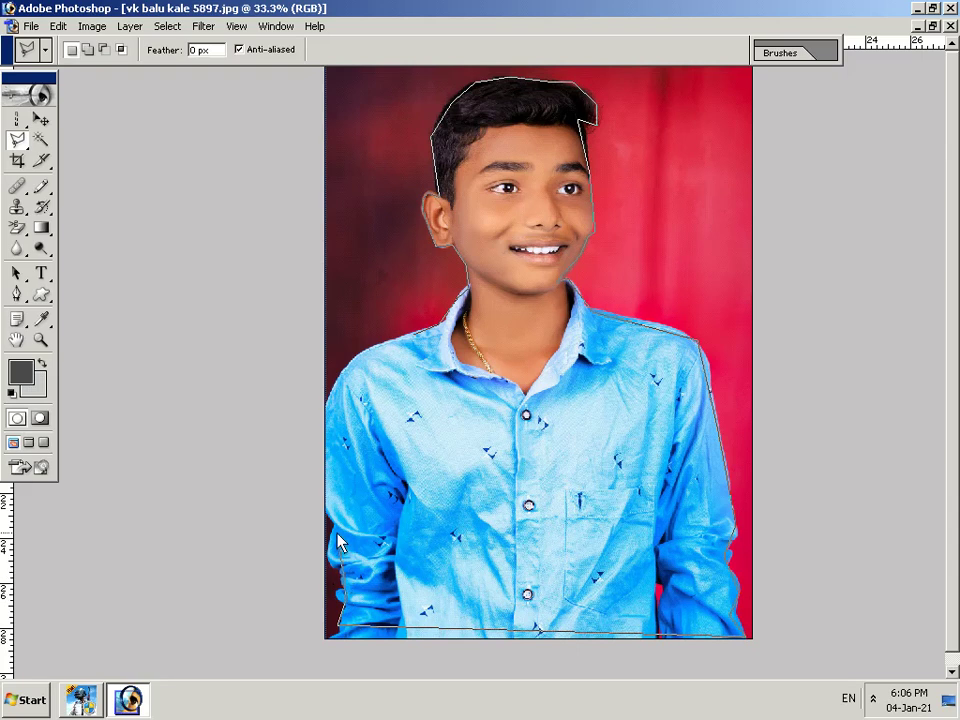
click(326, 424)
double_click(420, 338)
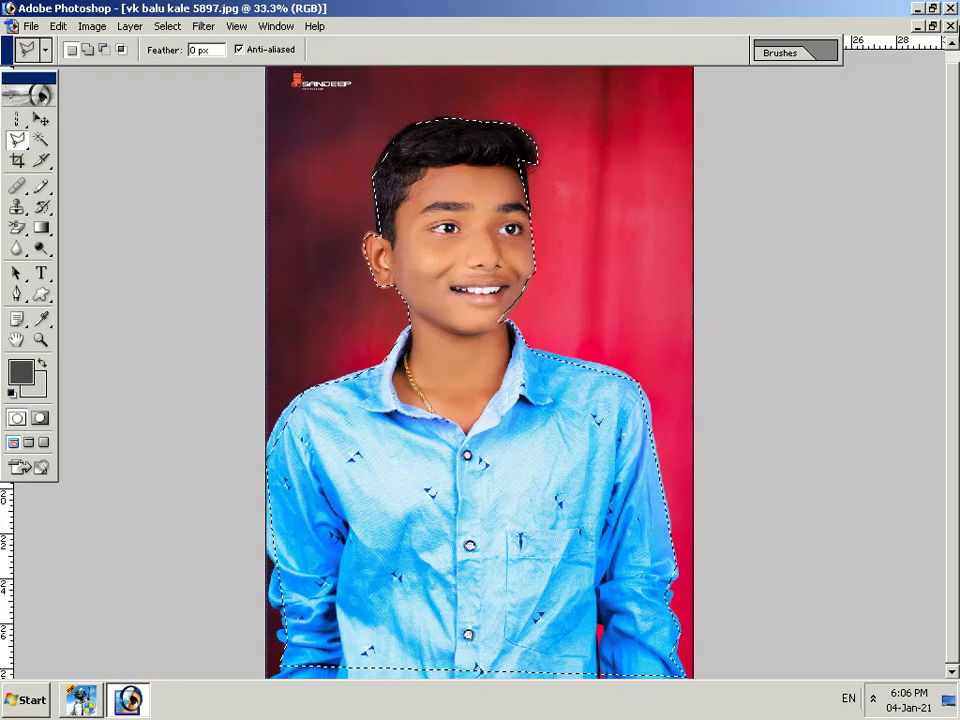
Step: Close the original photo without saving and paste the boy into Untitled-1 as Layer 1
click(949, 26)
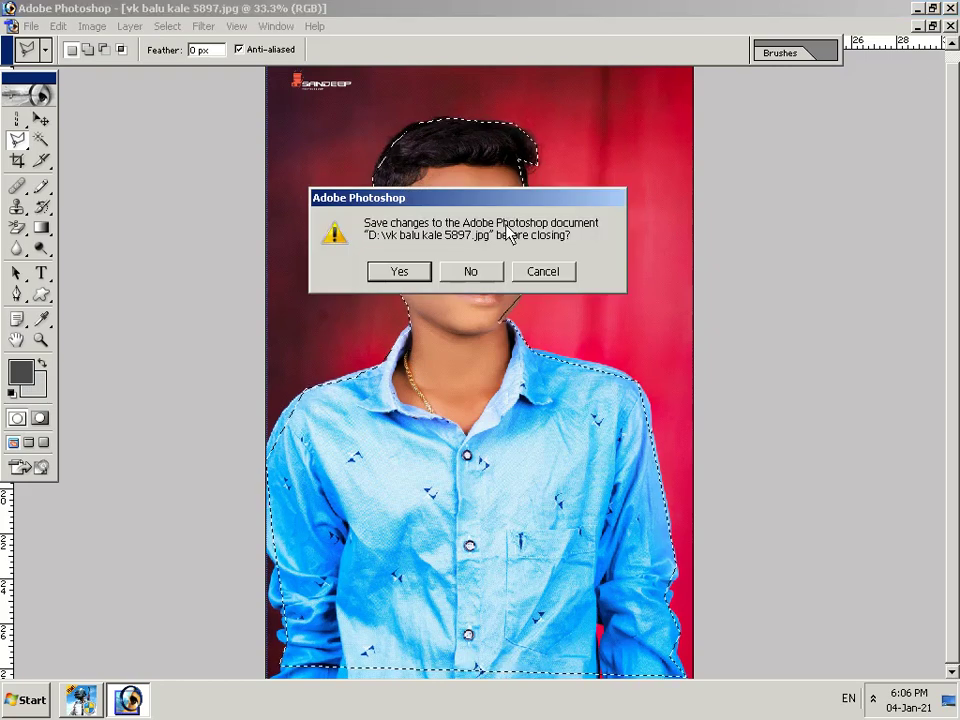
click(468, 270)
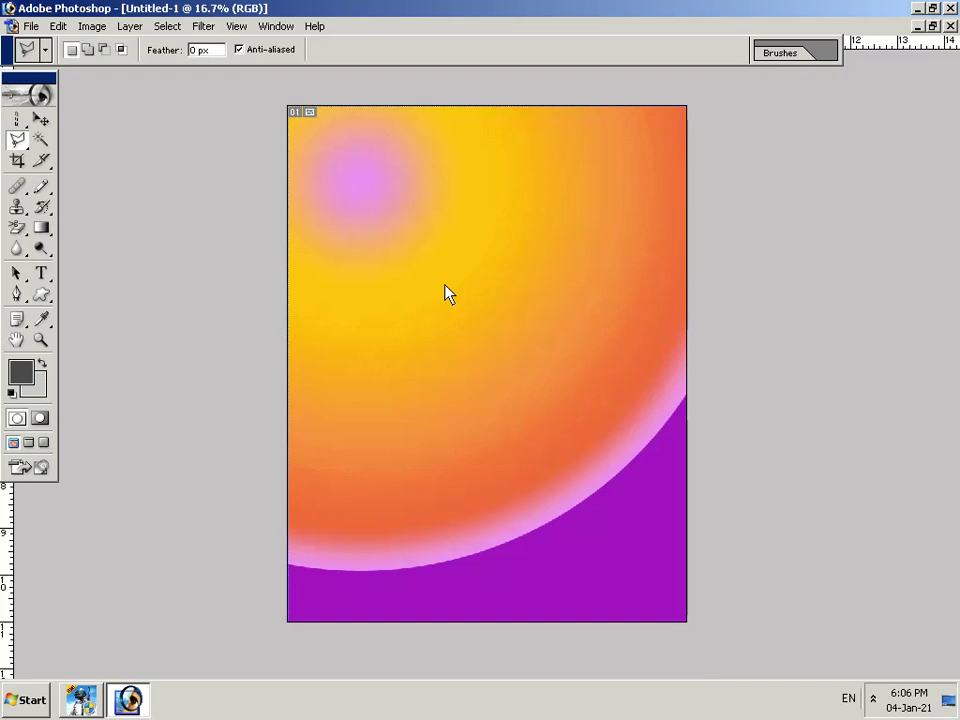
key(ctrl+v)
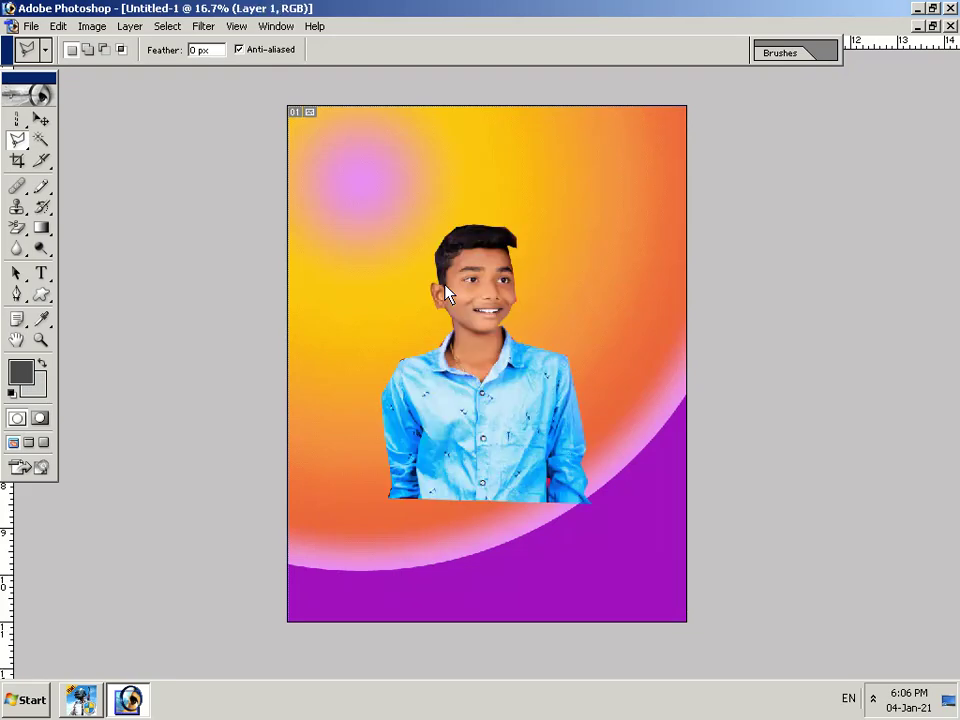
key(super)
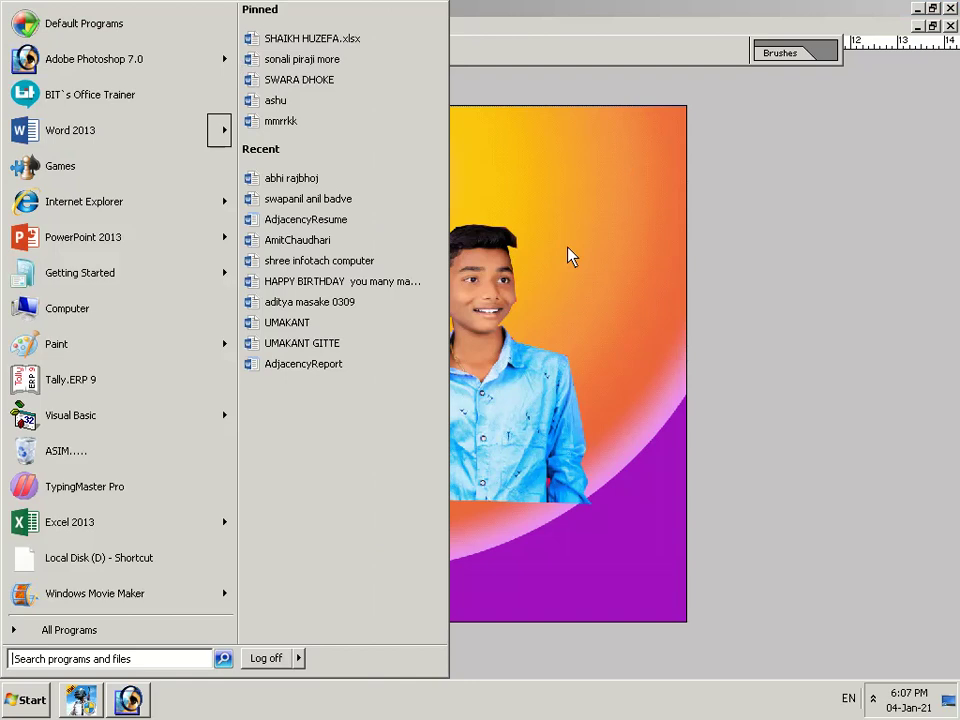
Step: Dismiss the Windows Start menu to return to the Untitled-1 poster
key(super)
key(super)
key(super)
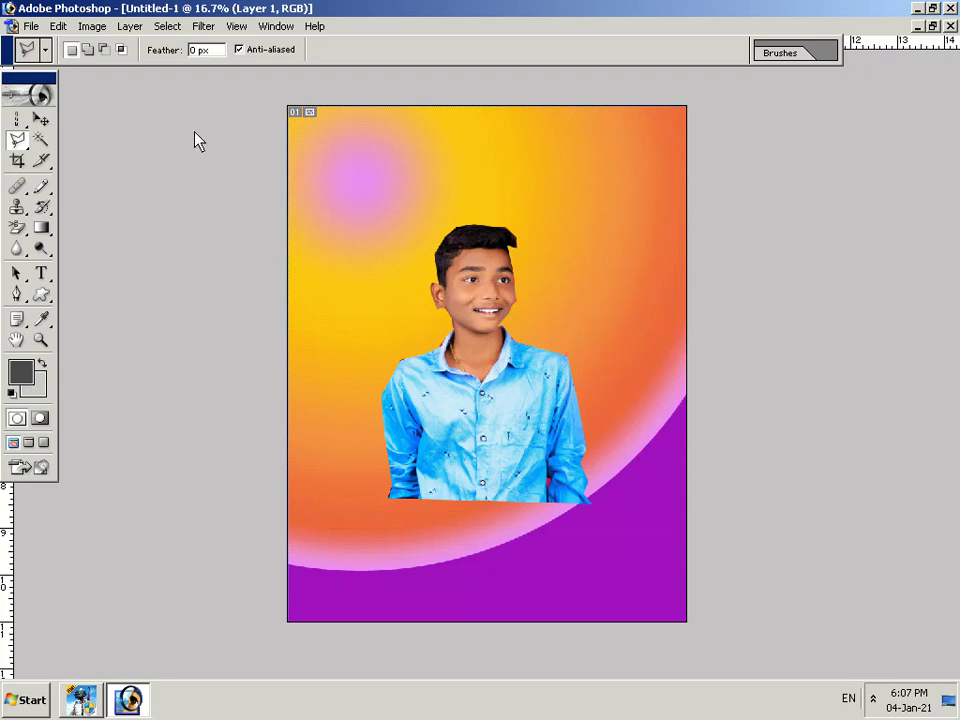
Step: Move the boy's layer up and to the left on the poster
key(v)
drag(426, 349, 430, 262)
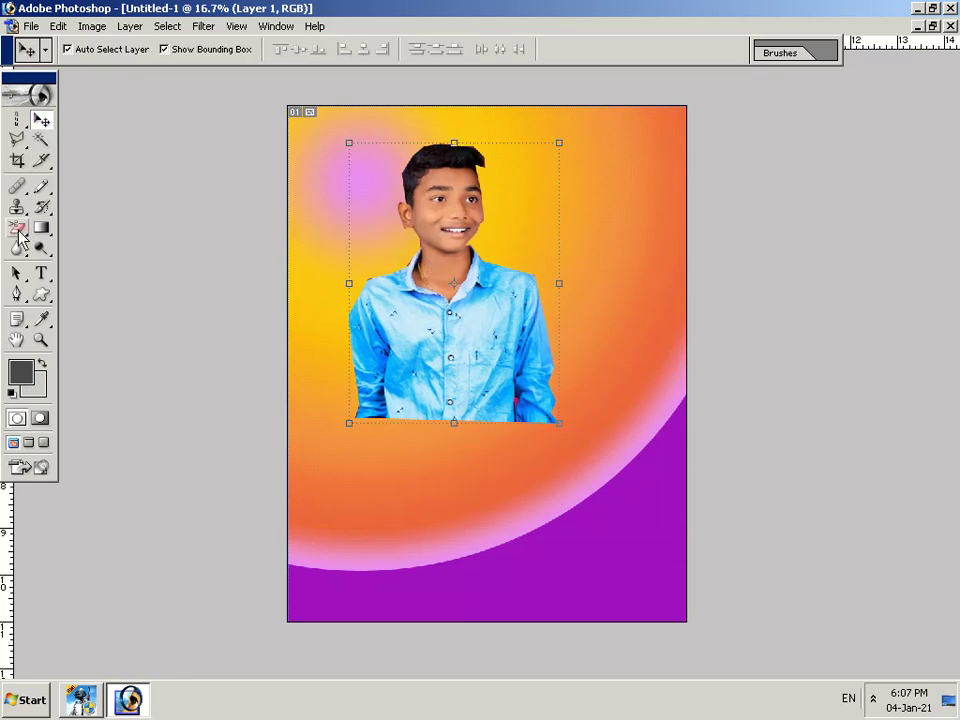
drag(19, 232, 76, 236)
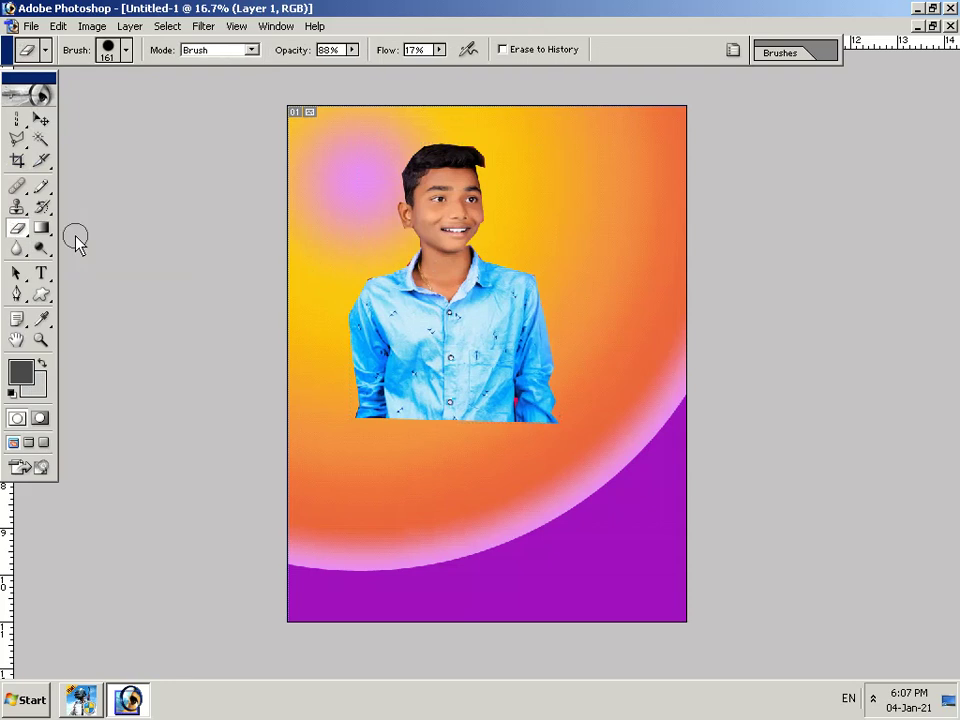
Step: Give the Eraser a Soft Round brush with a 455 px master diameter
click(125, 50)
scroll(127, 219, down, 1)
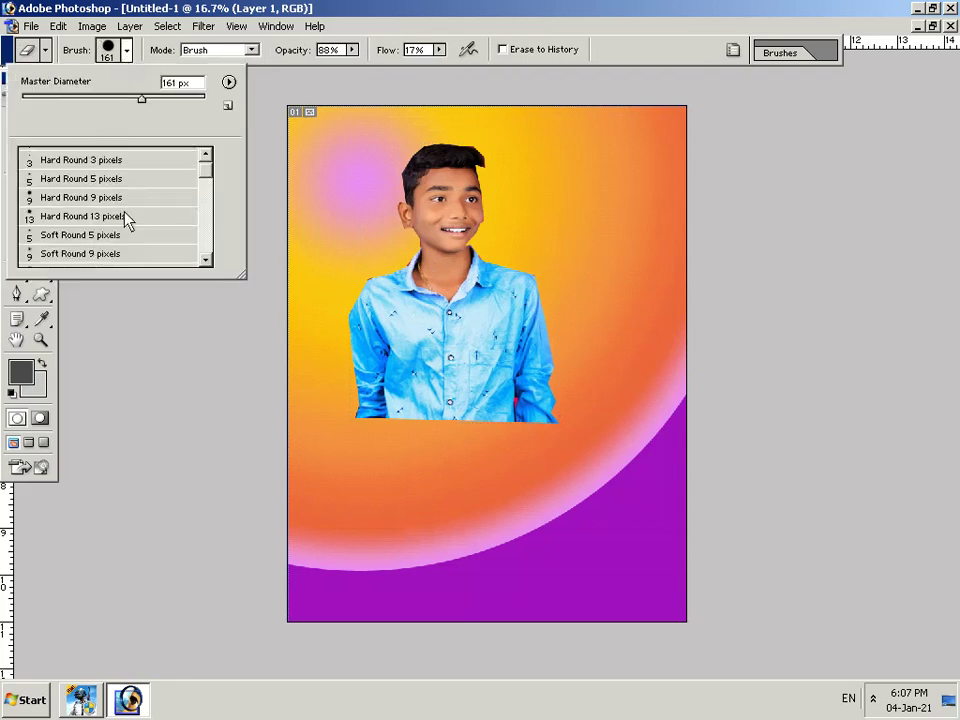
scroll(125, 215, down, 4)
scroll(125, 215, up, 1)
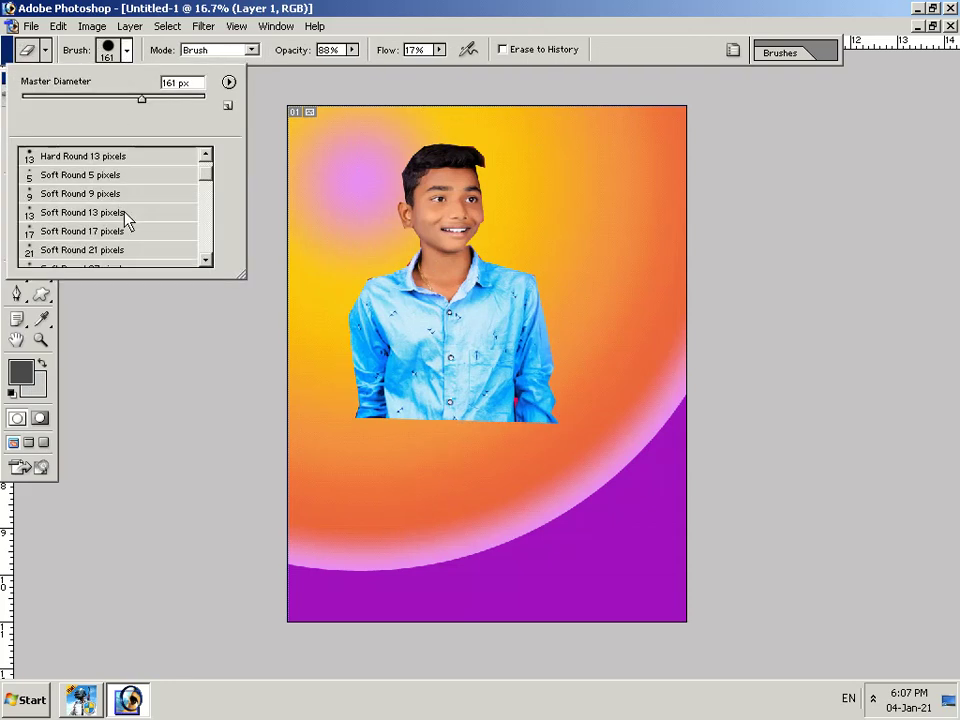
click(100, 158)
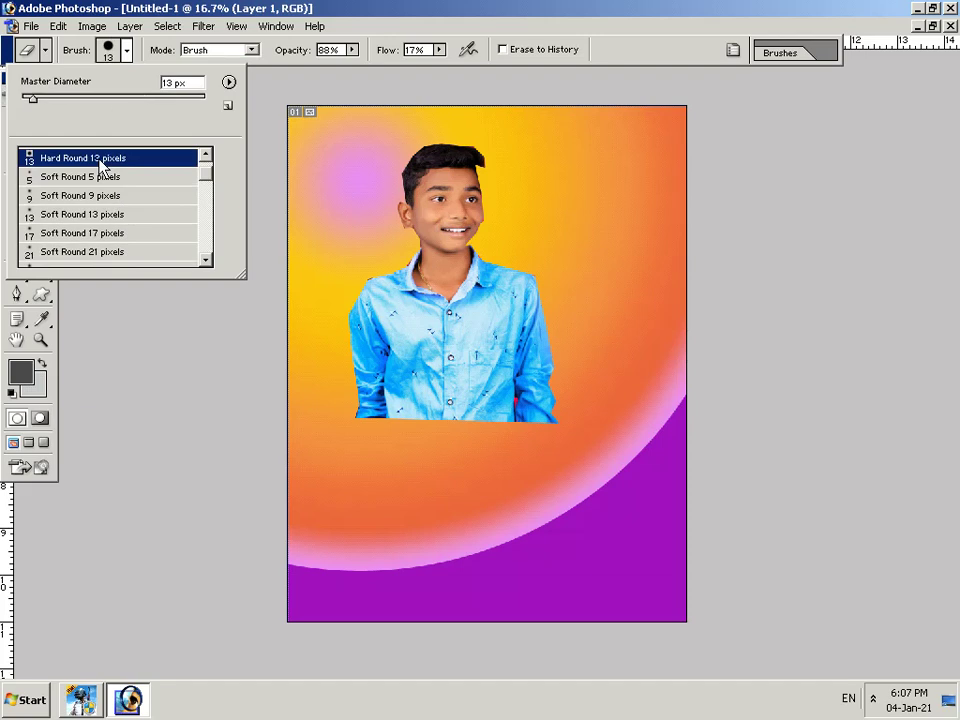
scroll(115, 236, down, 2)
click(114, 240)
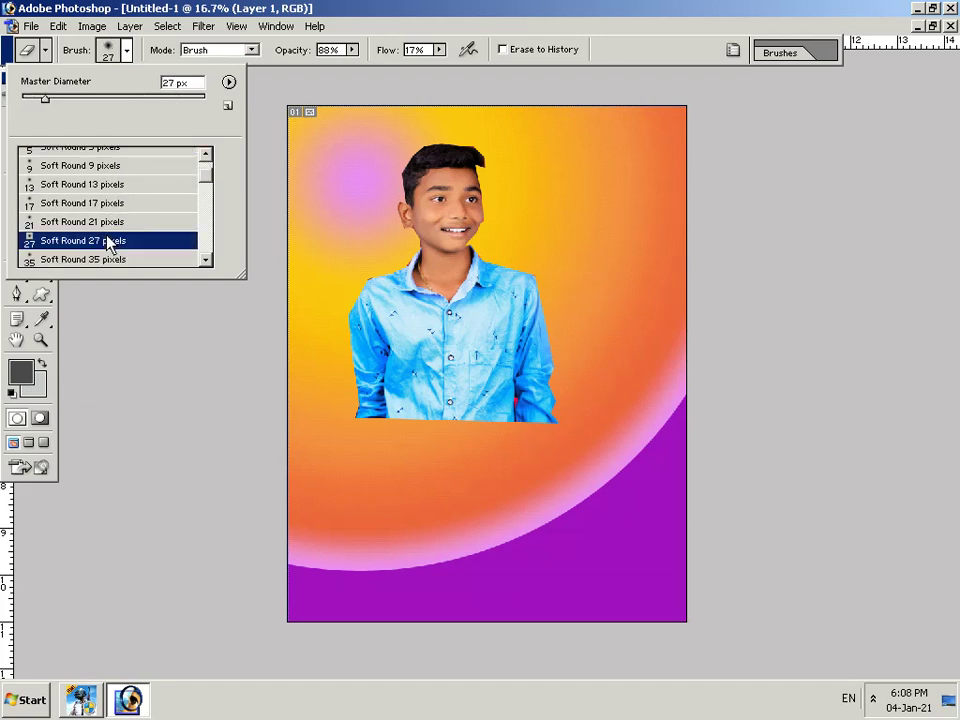
click(183, 99)
click(370, 442)
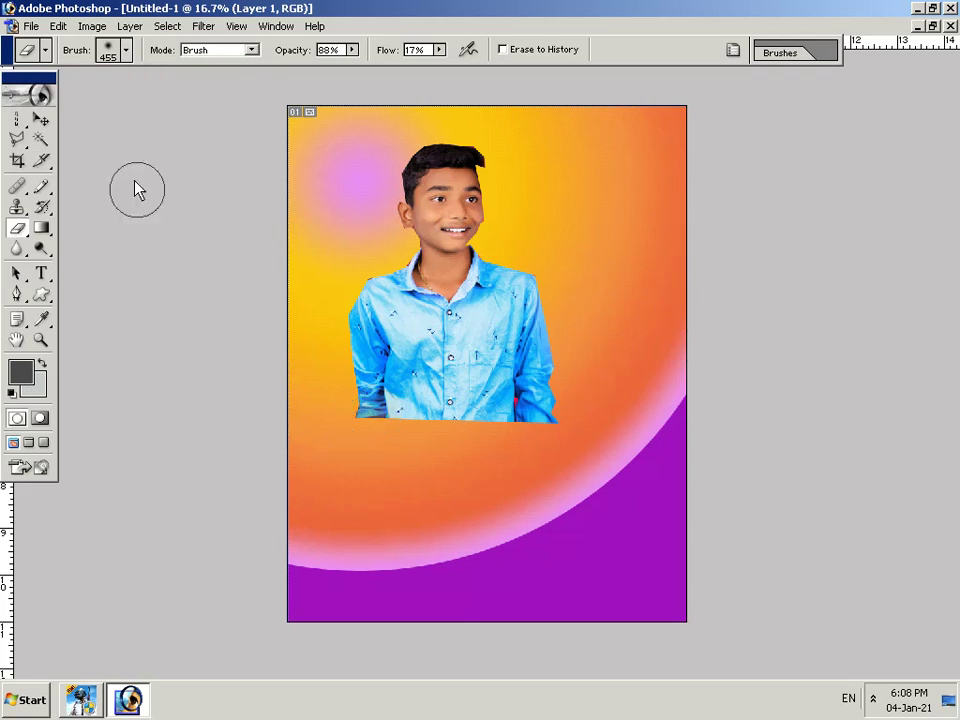
click(40, 121)
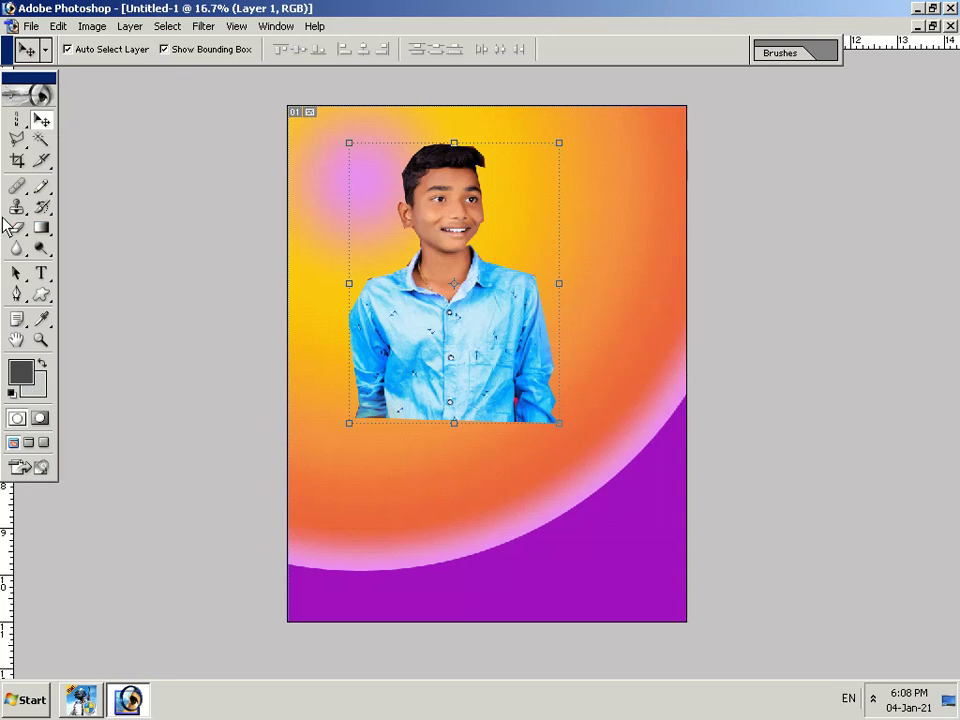
Step: Erase the shirt's lower-left, then fade its bottom edge with a Soft Round 65 brush at 186 px
drag(17, 228, 224, 295)
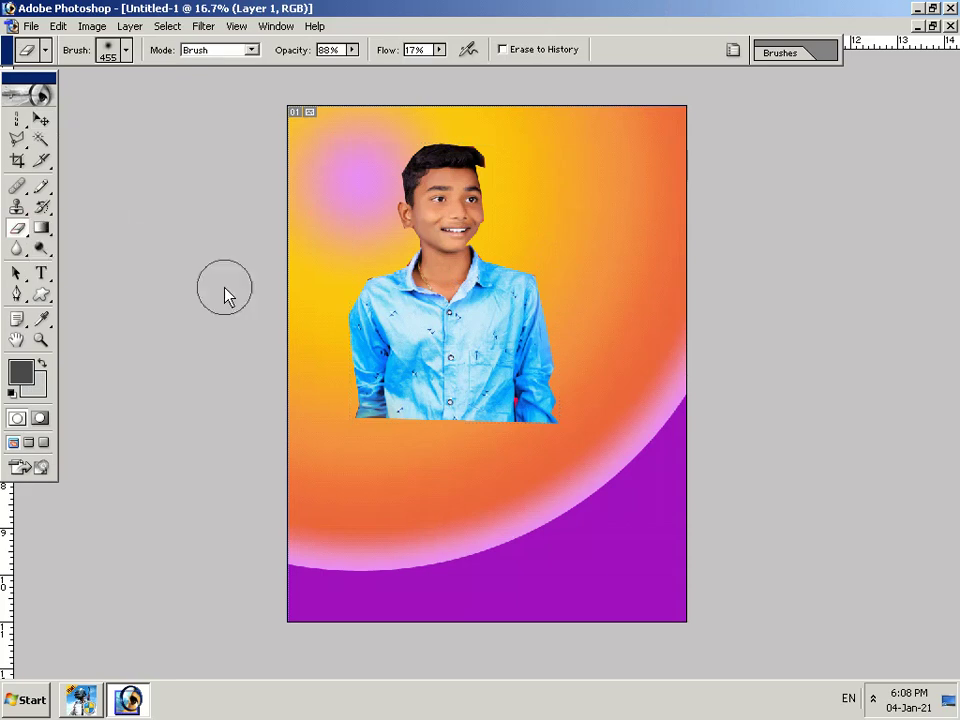
mouse_move(369, 459)
mouse_down()
mouse_move(370, 428)
mouse_move(449, 409)
mouse_up()
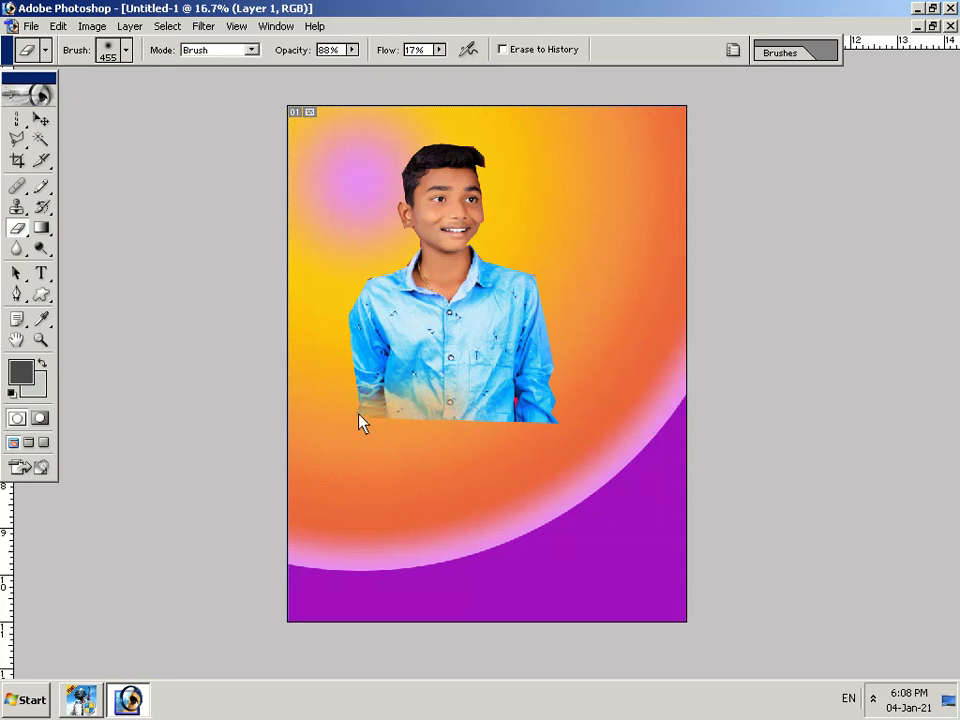
click(105, 56)
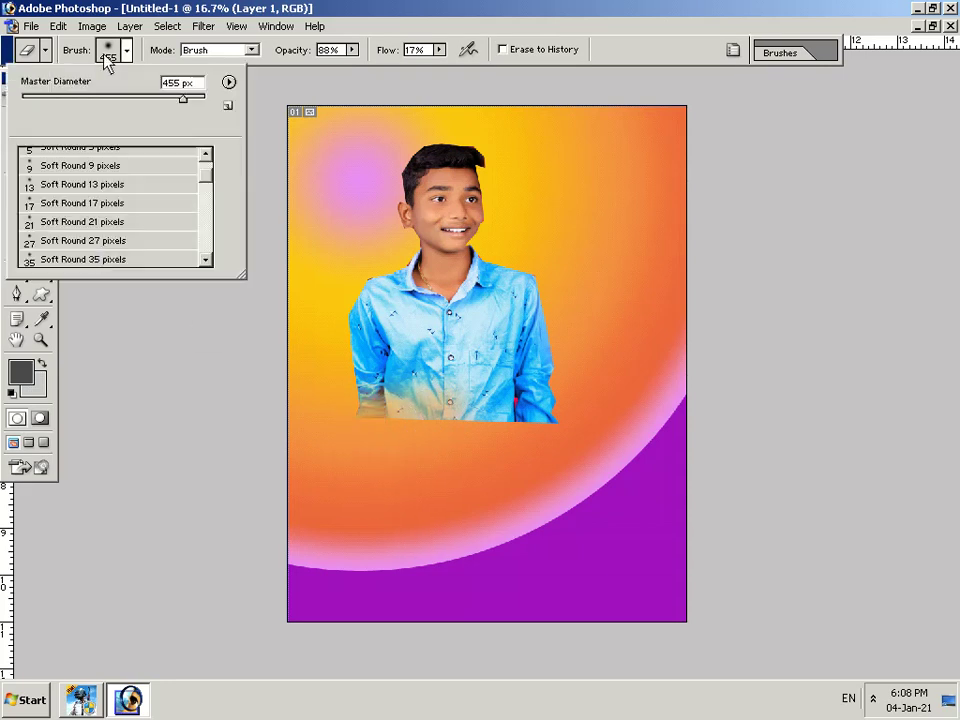
scroll(100, 255, down, 1)
click(105, 252)
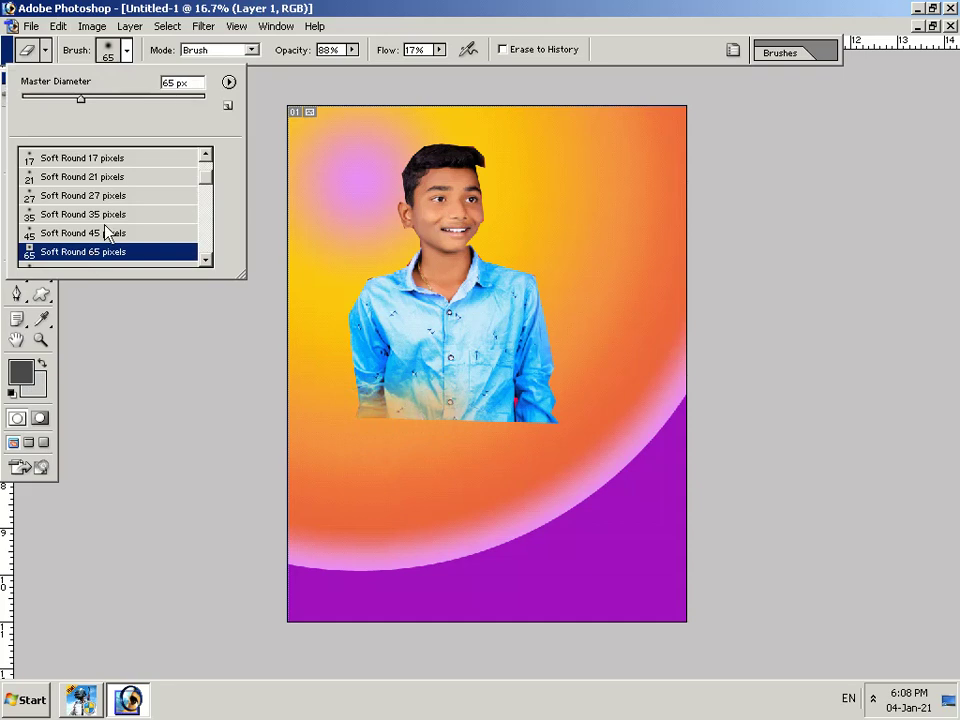
drag(81, 98, 157, 98)
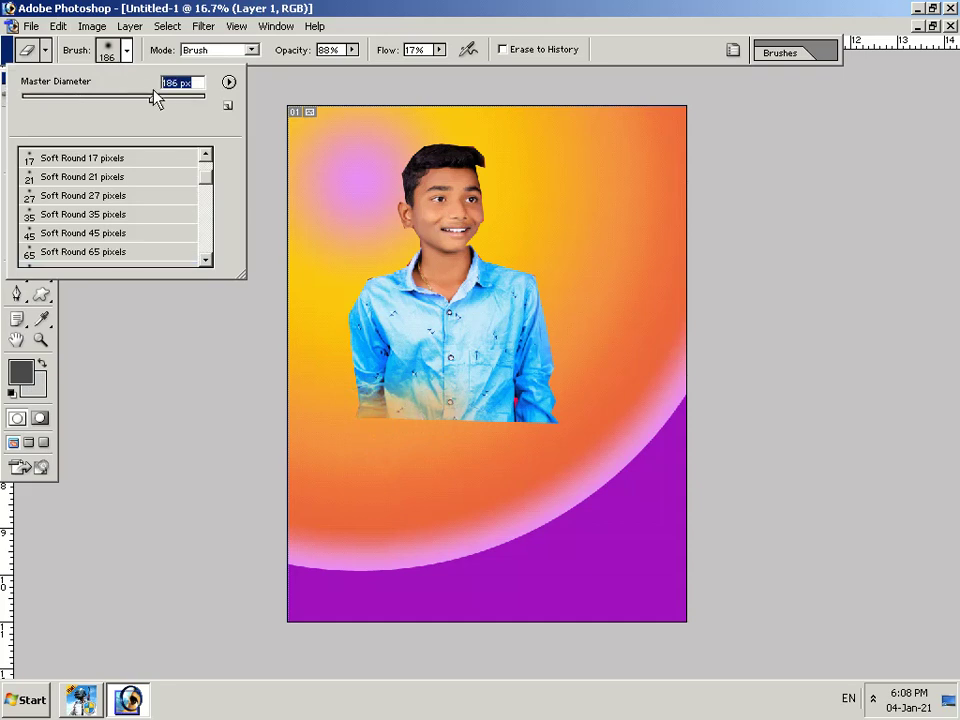
click(368, 424)
drag(368, 424, 387, 416)
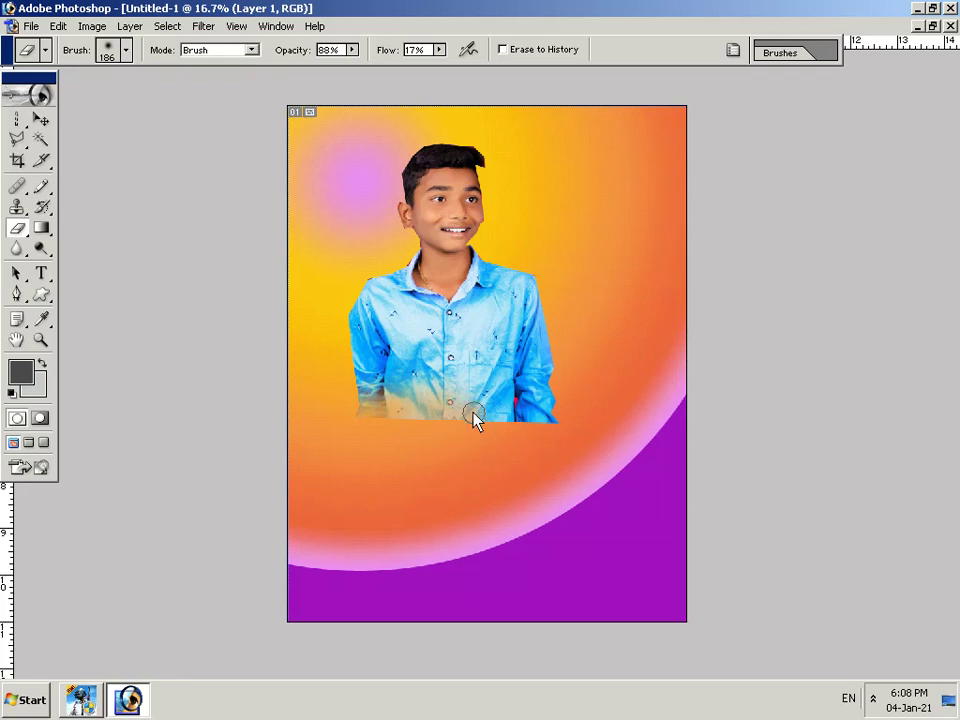
Step: Switch the eraser tip to Airbrush Soft Round 100 enlarged to 414 px
click(104, 50)
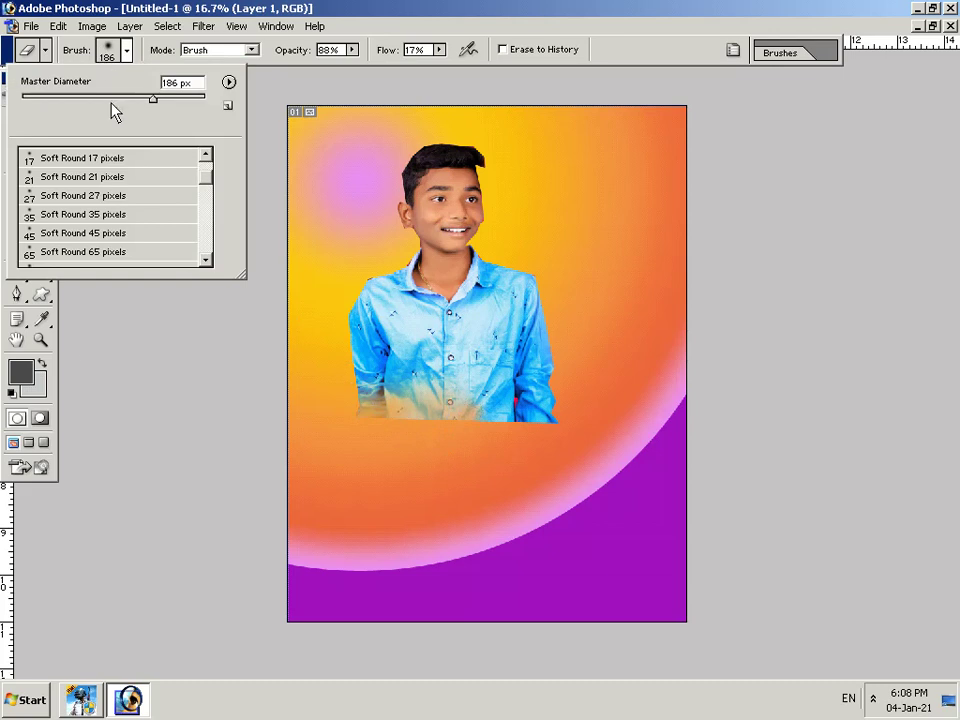
scroll(128, 262, down, 2)
scroll(128, 262, up, 2)
scroll(125, 262, up, 2)
scroll(121, 262, up, 1)
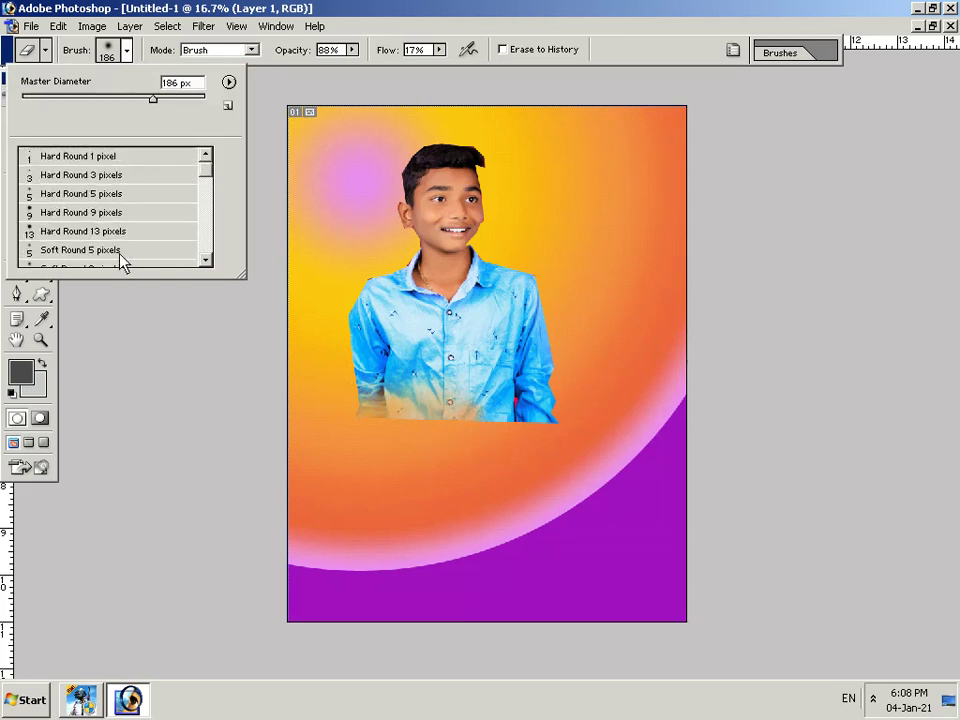
click(204, 261)
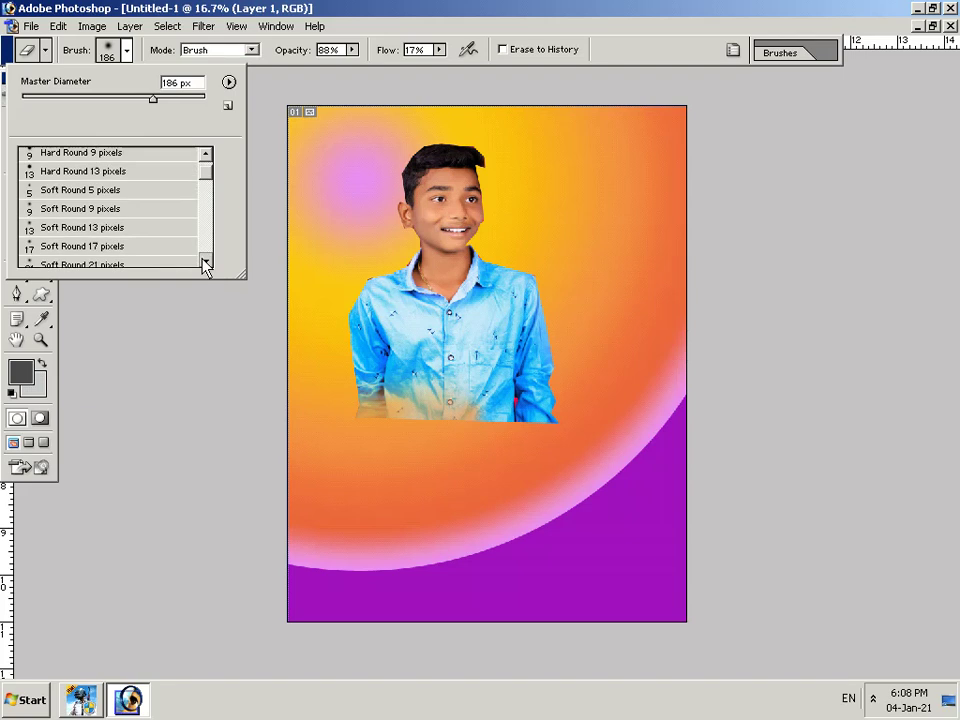
click(204, 262)
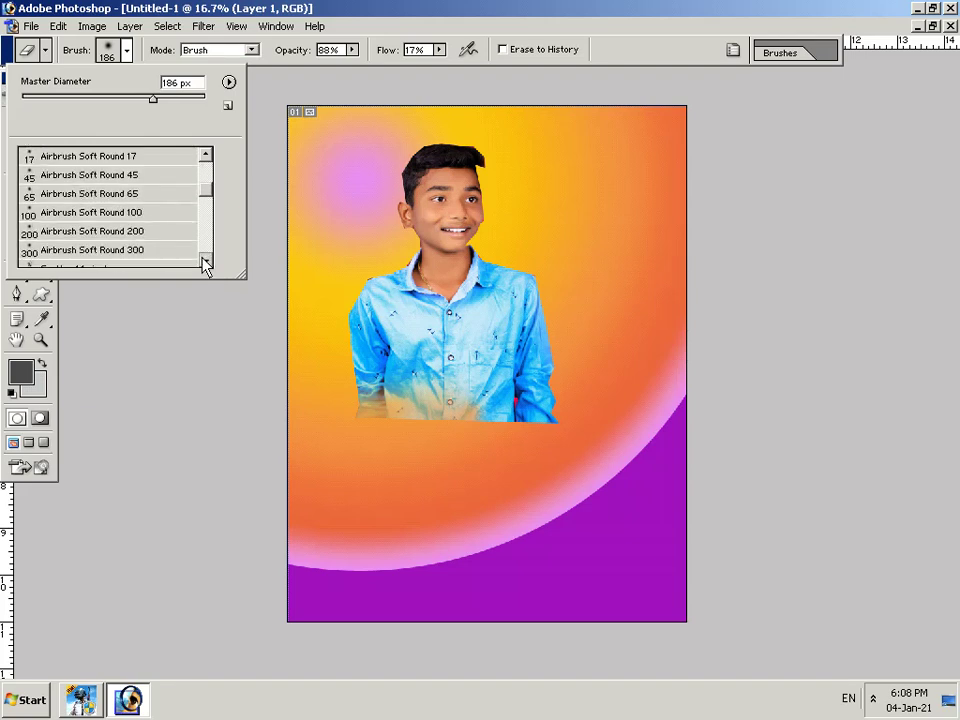
click(204, 262)
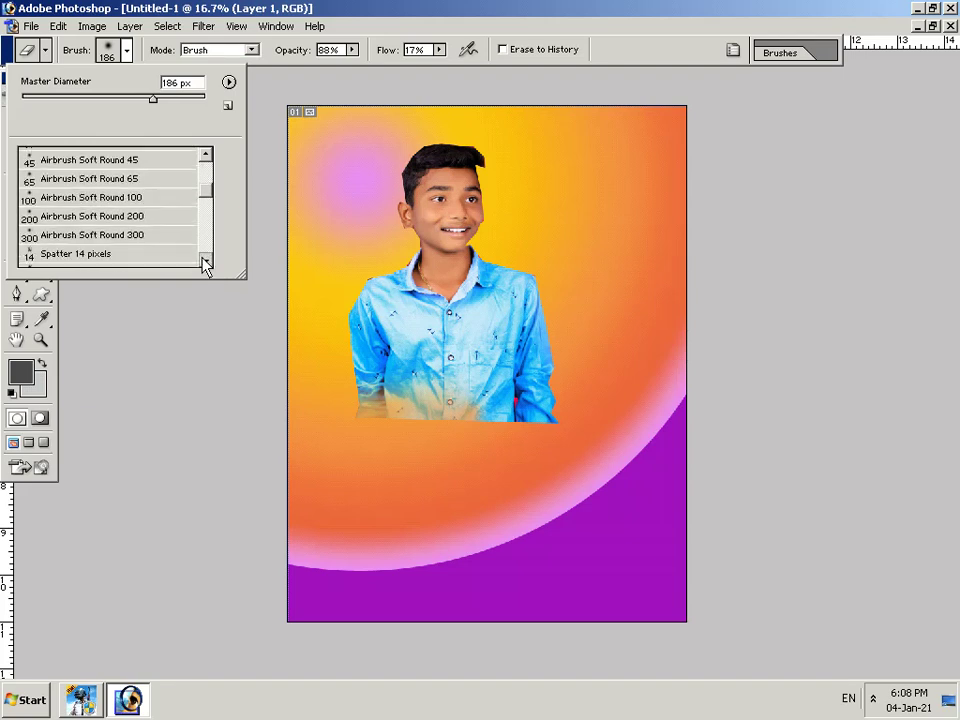
click(135, 200)
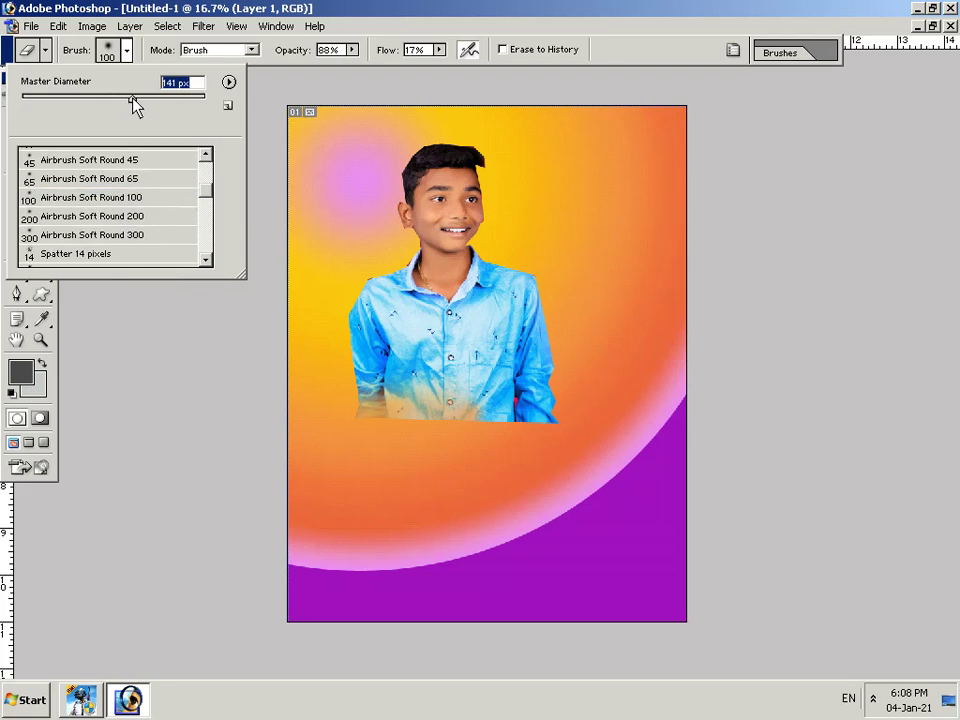
drag(113, 98, 183, 99)
Step: Softly erase the shirt's bottom, lower-right and right edges into the orange background
click(398, 387)
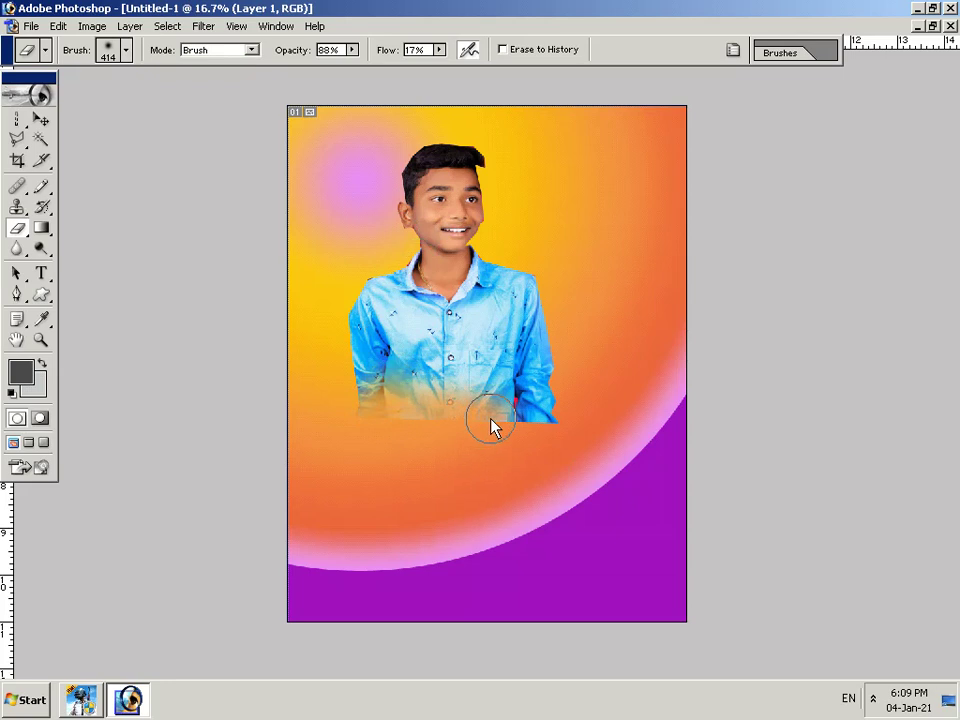
drag(525, 418, 558, 425)
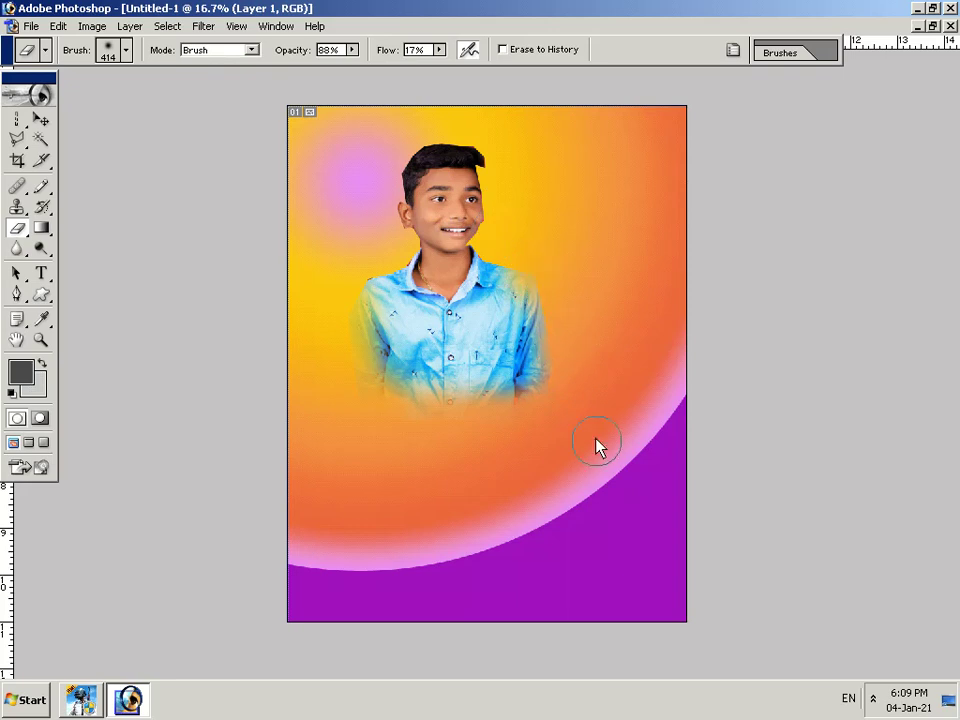
drag(508, 317, 536, 347)
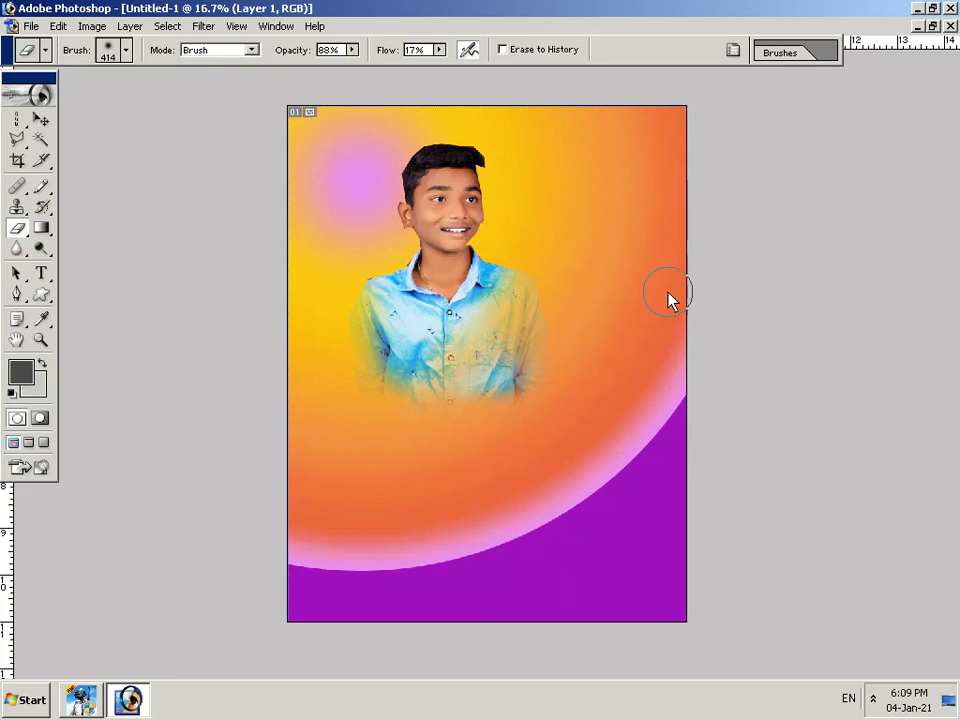
drag(493, 375, 546, 336)
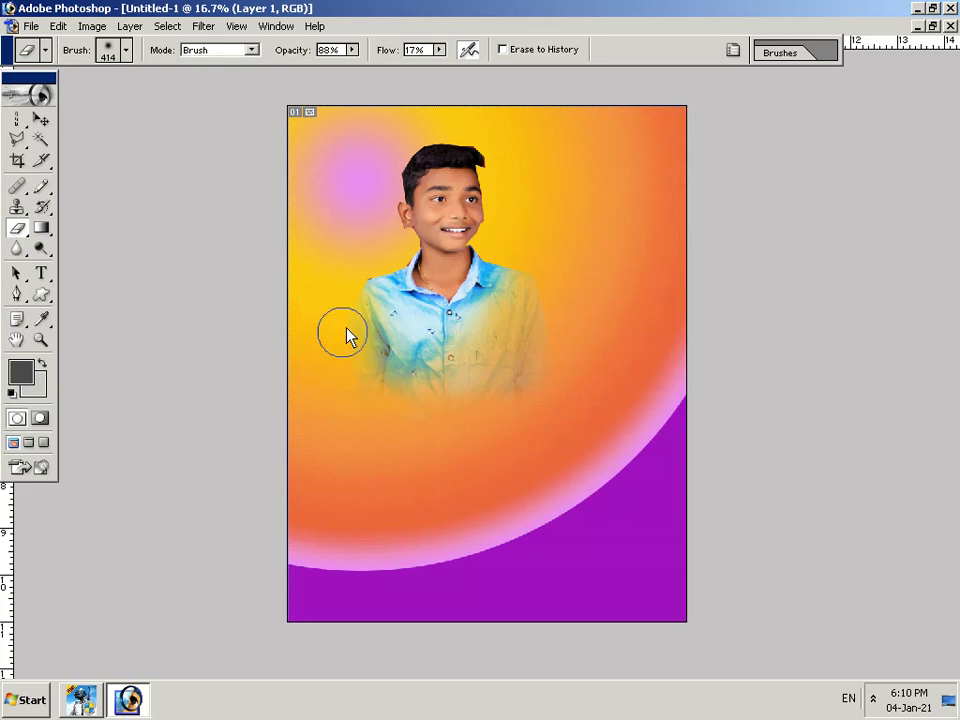
Step: Soften the left shoulder and fade the right cheek, eye and hair edge, undoing one stroke
drag(346, 334, 384, 270)
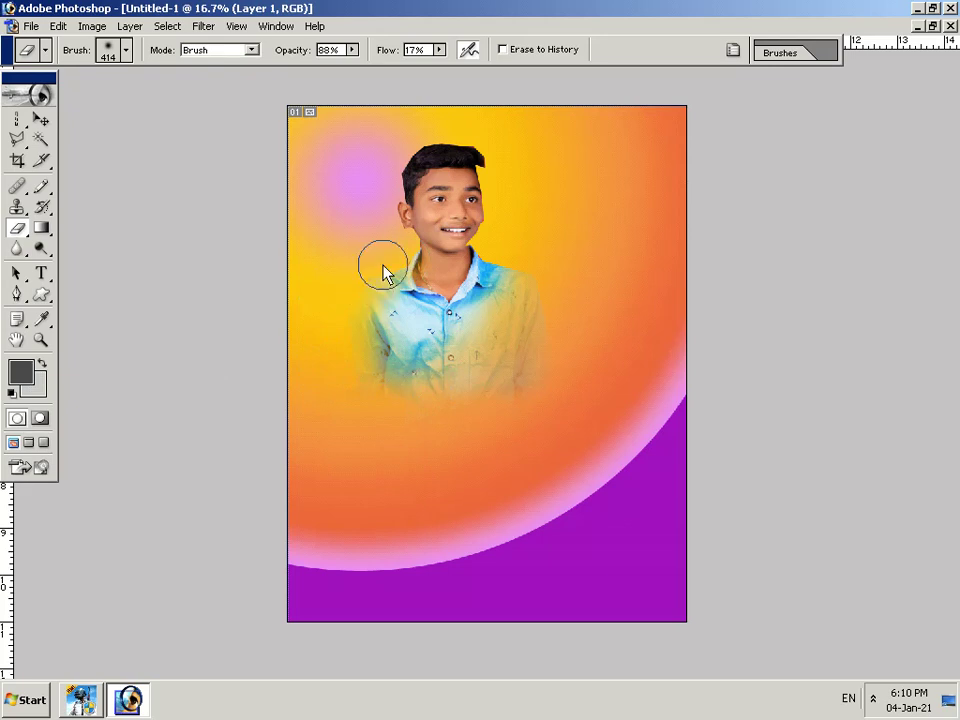
scroll(345, 279, up, 1)
scroll(345, 279, up, 1)
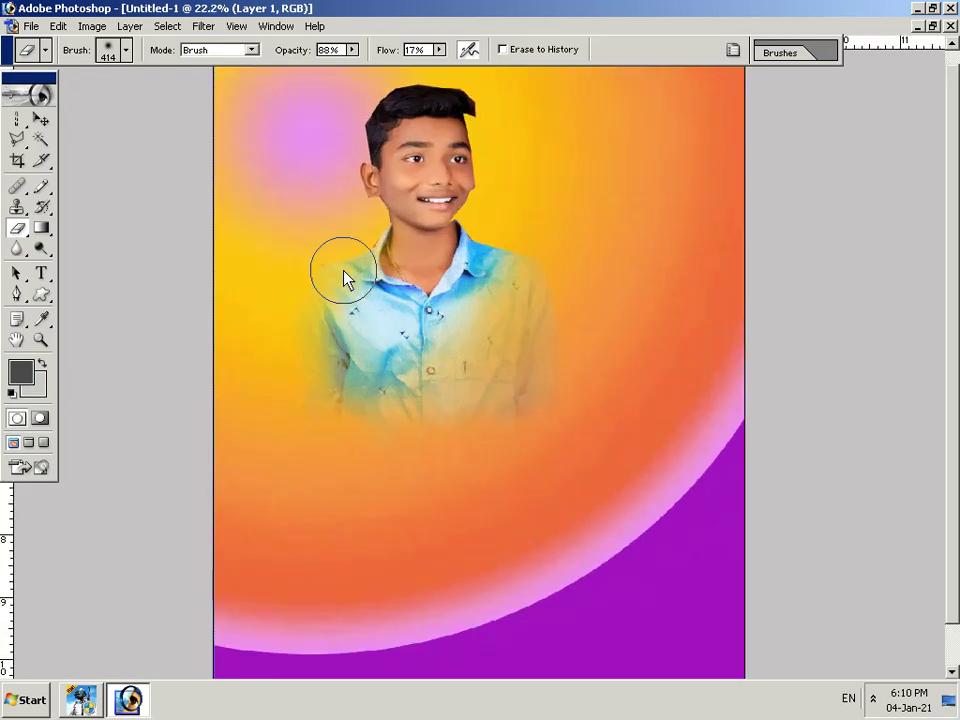
drag(345, 279, 465, 203)
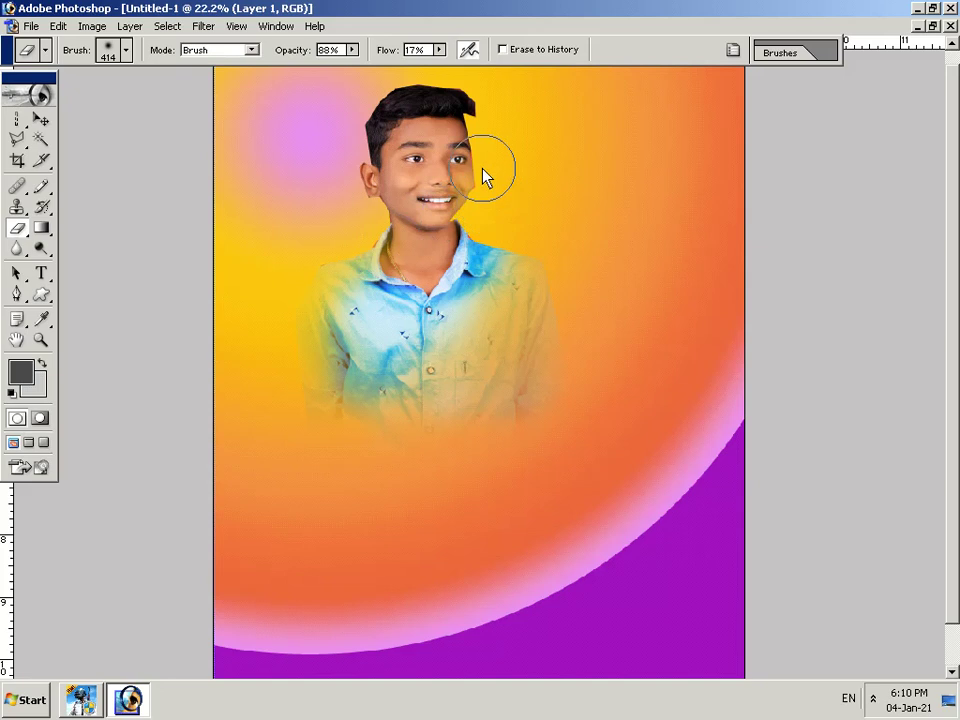
mouse_move(497, 208)
mouse_down()
mouse_move(476, 144)
mouse_move(482, 171)
mouse_move(456, 229)
mouse_move(473, 197)
mouse_move(470, 225)
mouse_up()
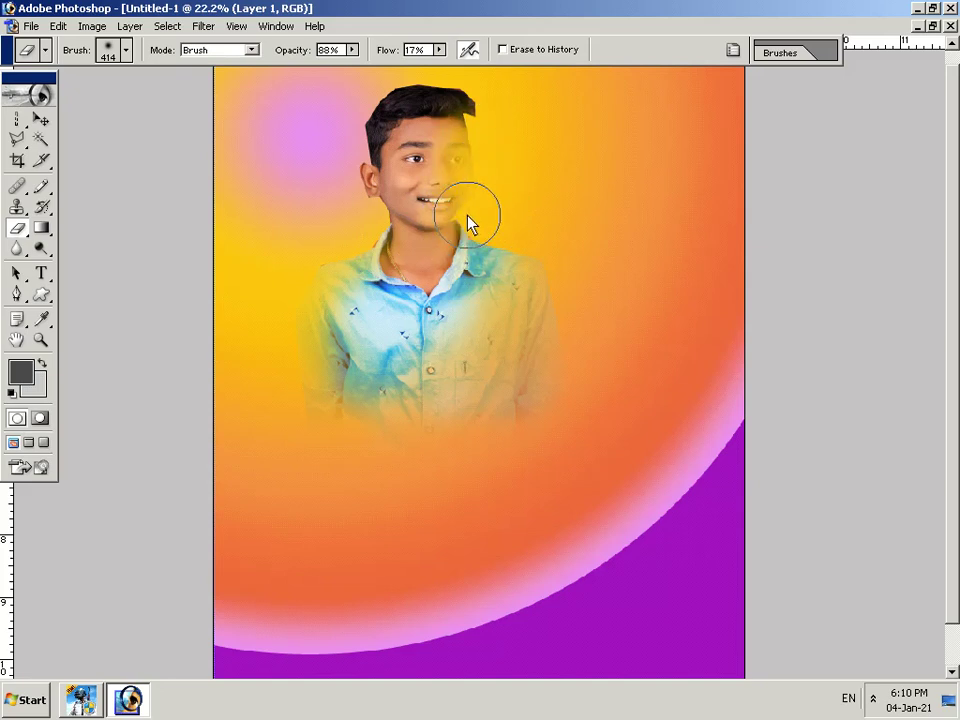
key(ctrl+z)
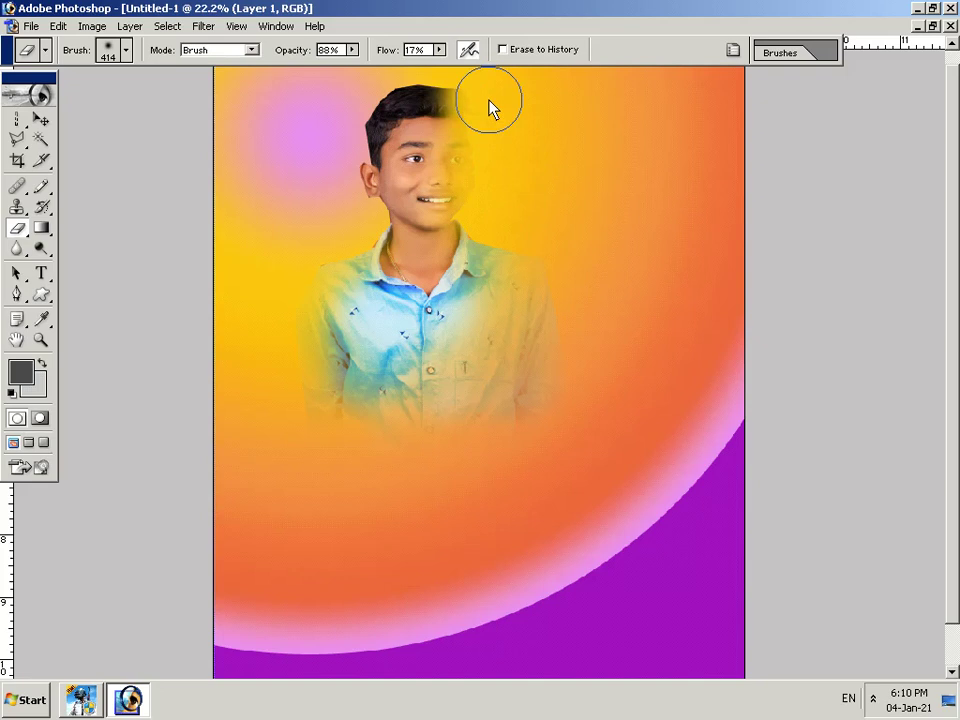
mouse_move(489, 108)
mouse_down()
mouse_move(499, 180)
mouse_move(476, 146)
mouse_move(474, 118)
mouse_up()
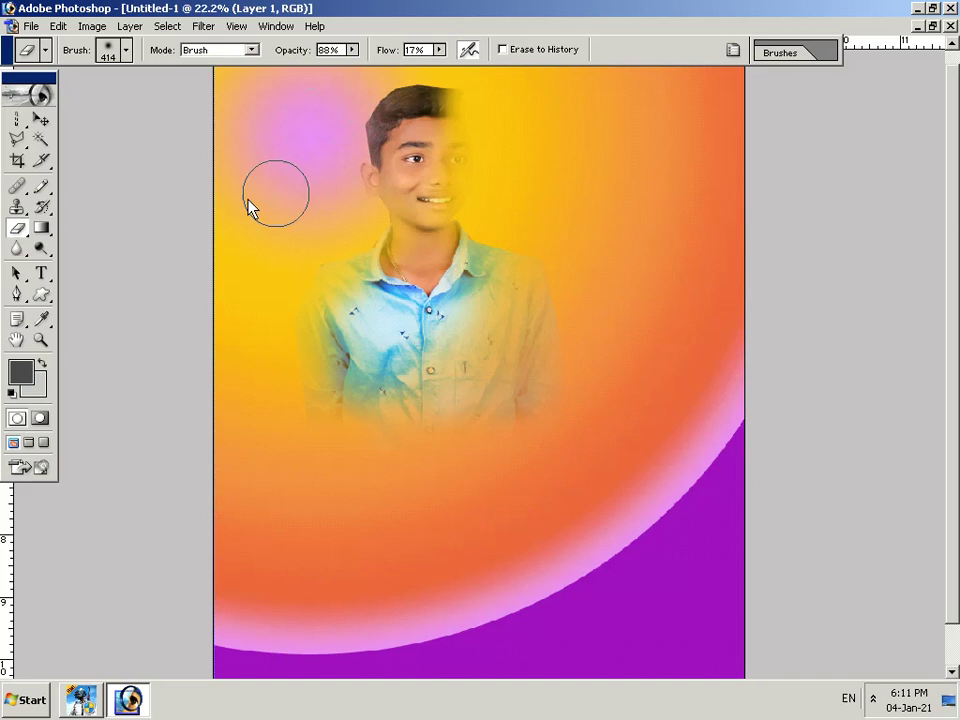
Step: Launch File > Open and scroll down through the image thumbnails on Local Disk (D:)
click(33, 28)
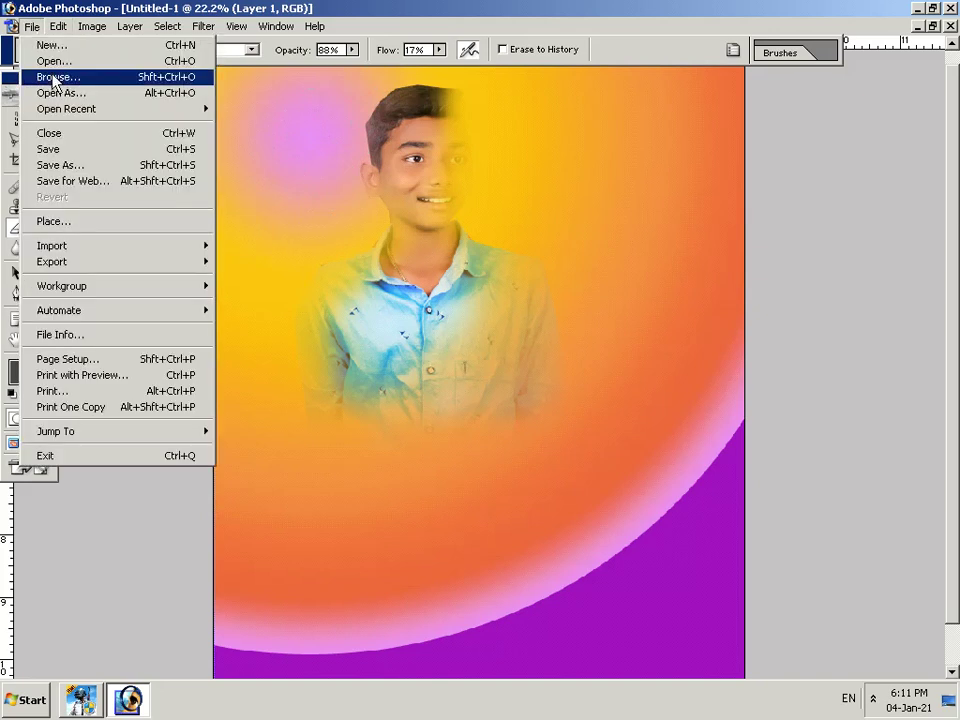
click(42, 61)
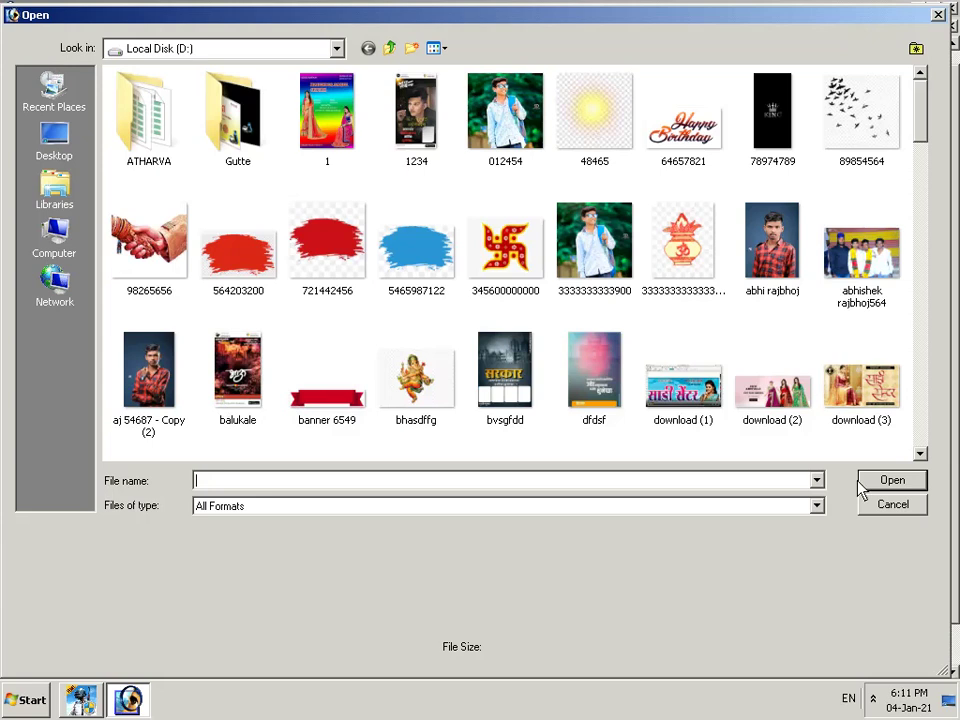
click(920, 453)
click(920, 453)
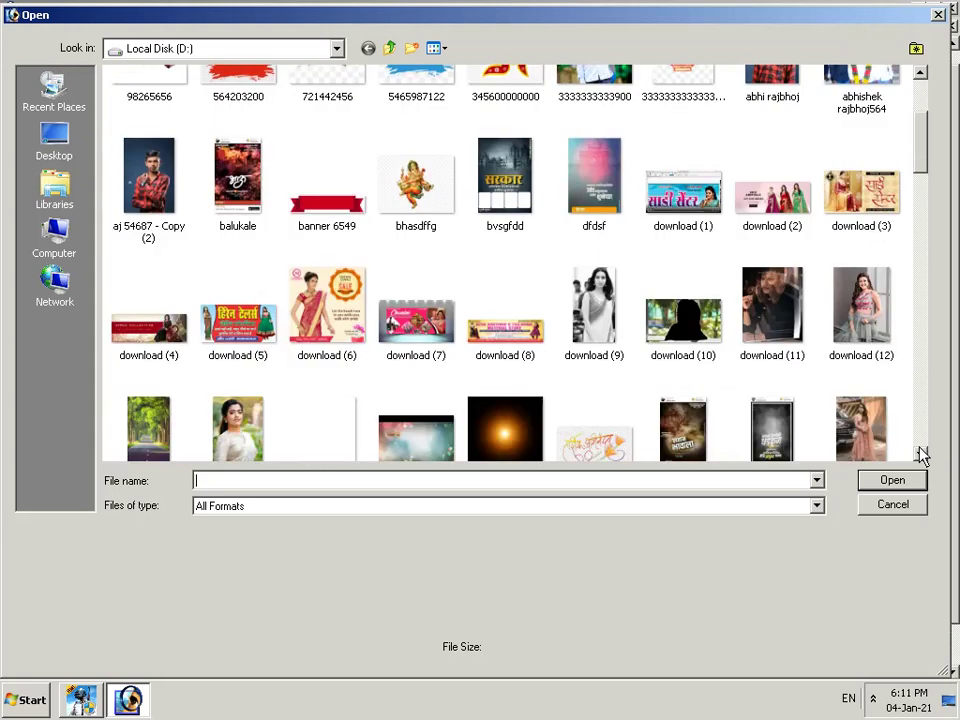
click(920, 453)
click(920, 453)
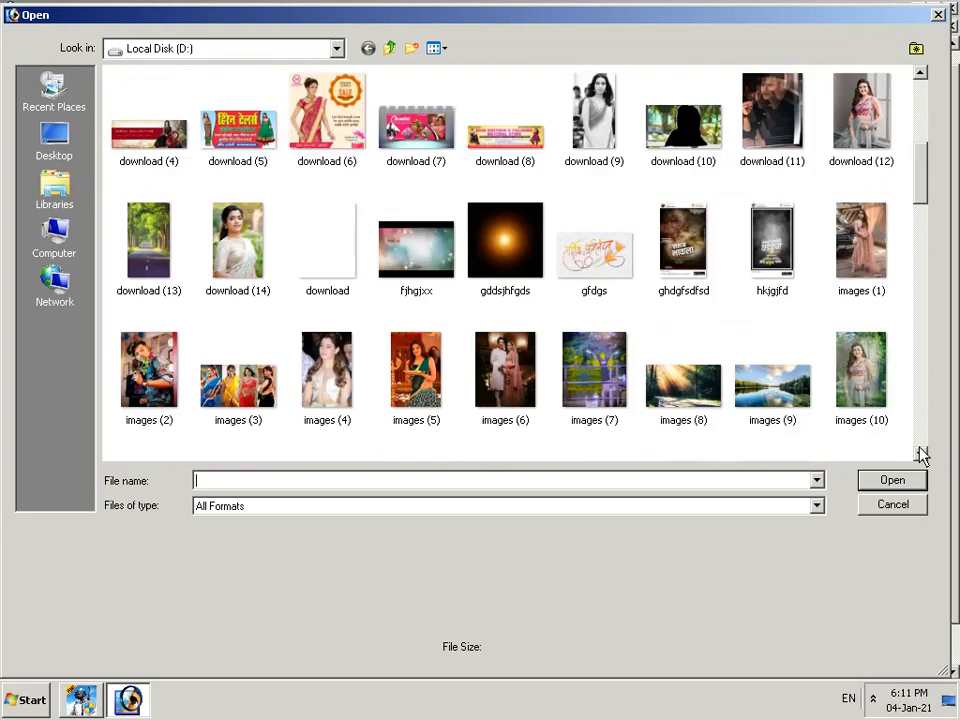
click(920, 453)
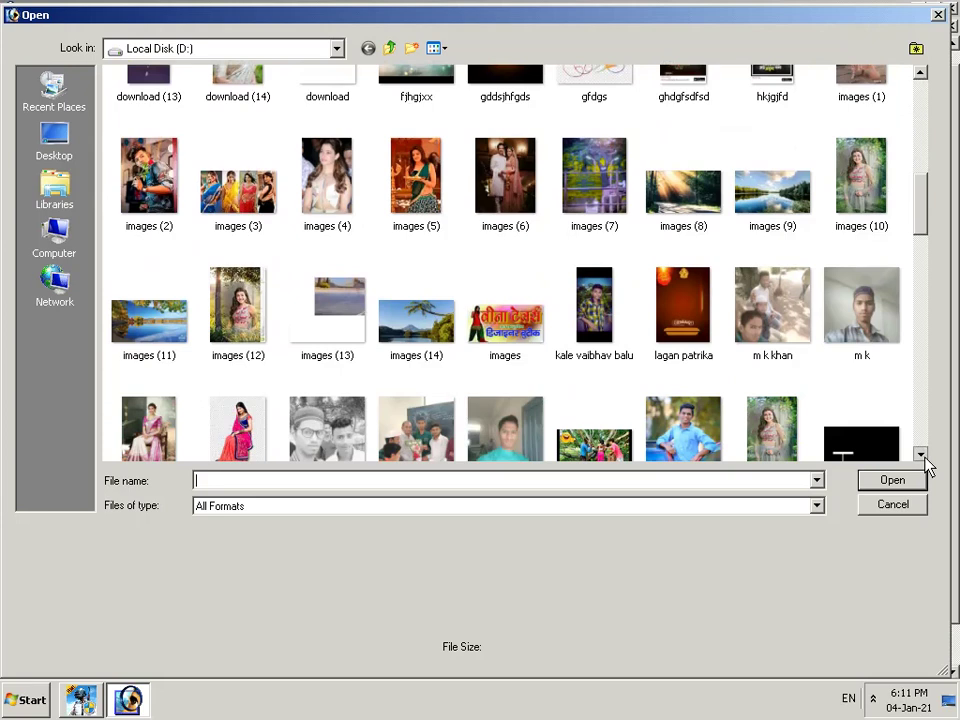
click(924, 457)
click(924, 457)
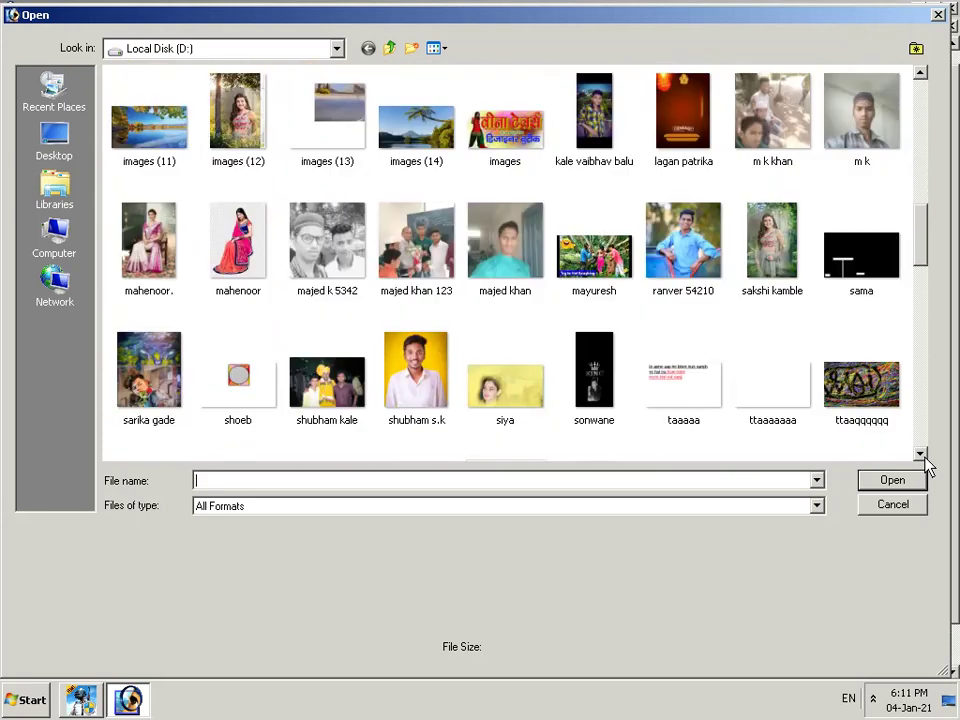
click(924, 457)
click(924, 457)
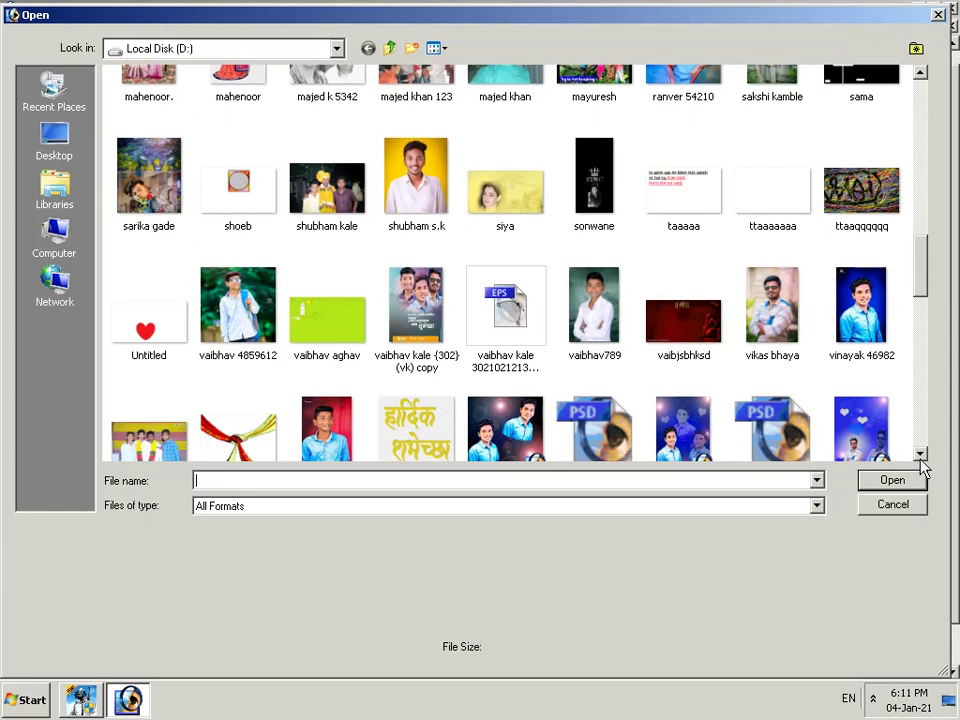
click(920, 456)
click(920, 456)
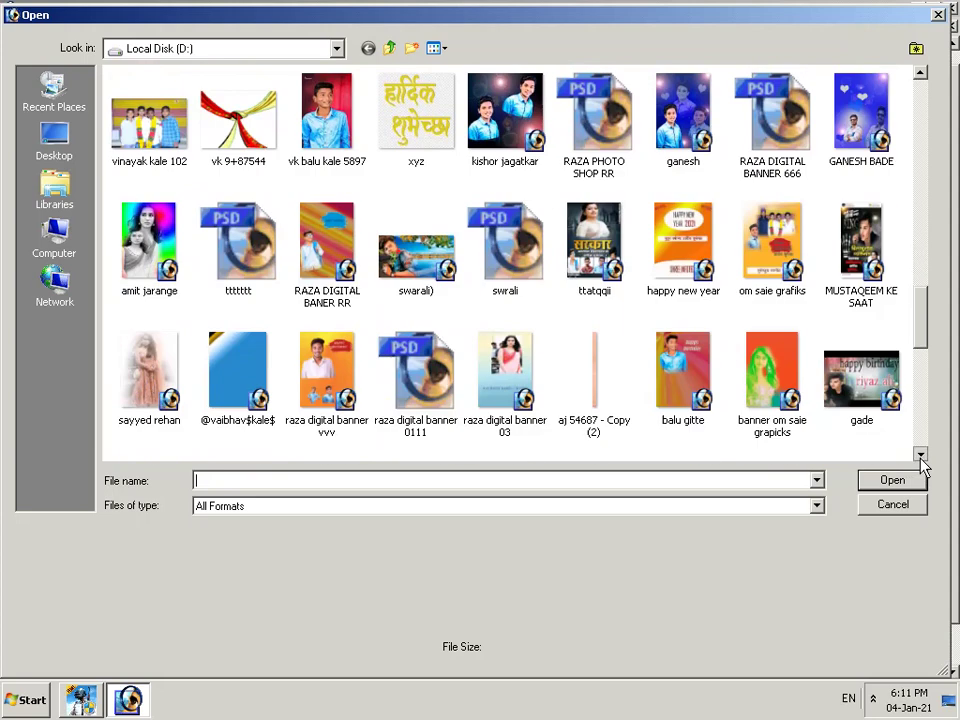
click(920, 456)
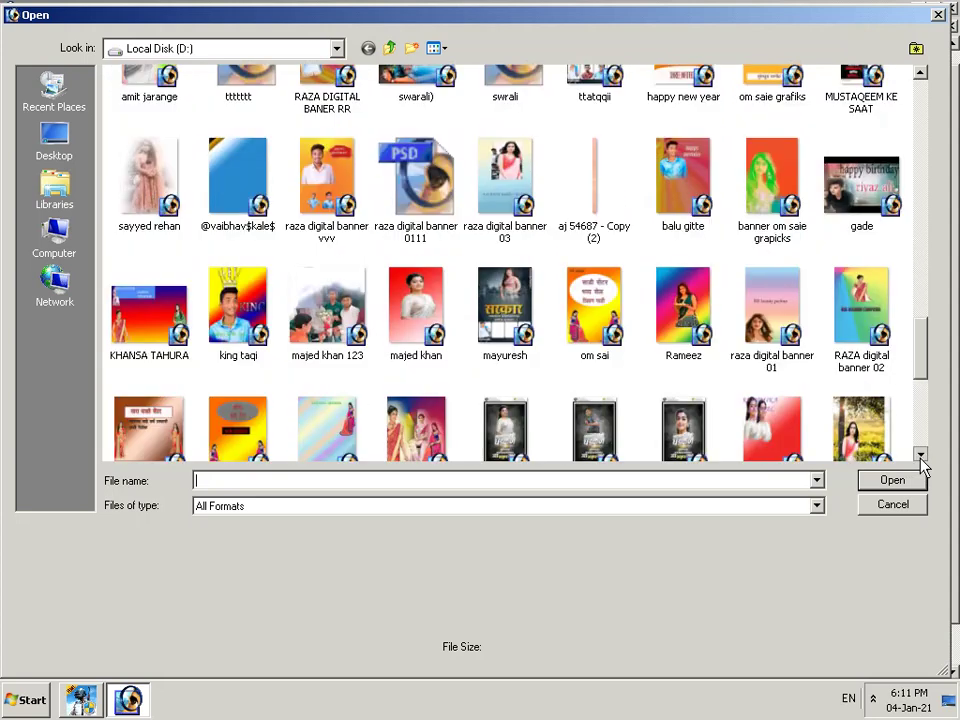
click(920, 456)
click(920, 456)
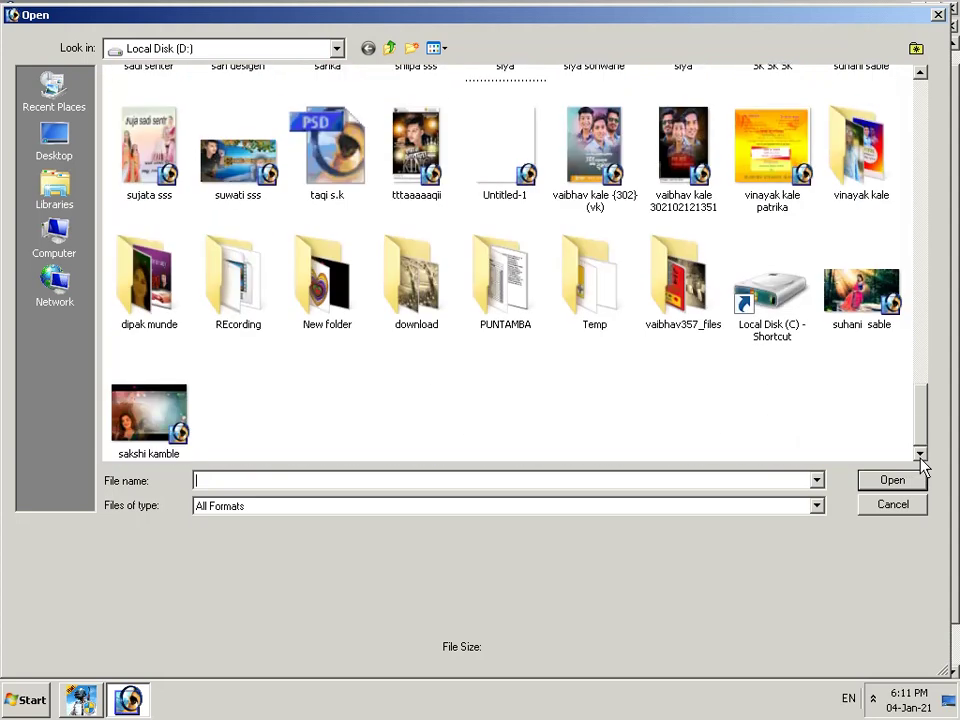
drag(924, 414, 905, 190)
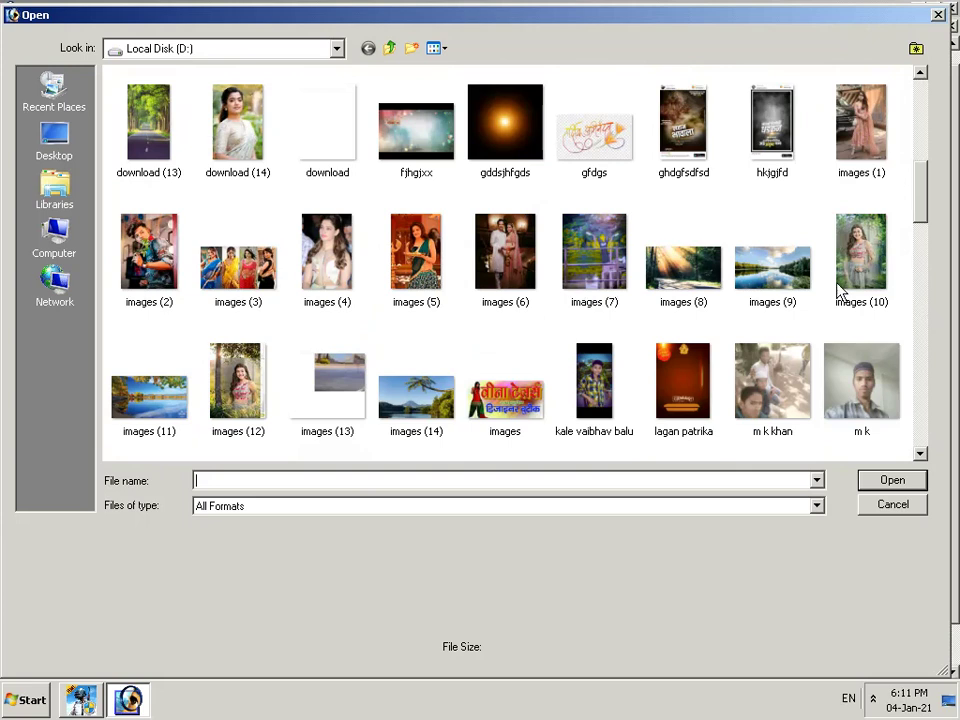
Step: Reveal the hidden notification-area icons and bring up the screen recorder's window
click(850, 699)
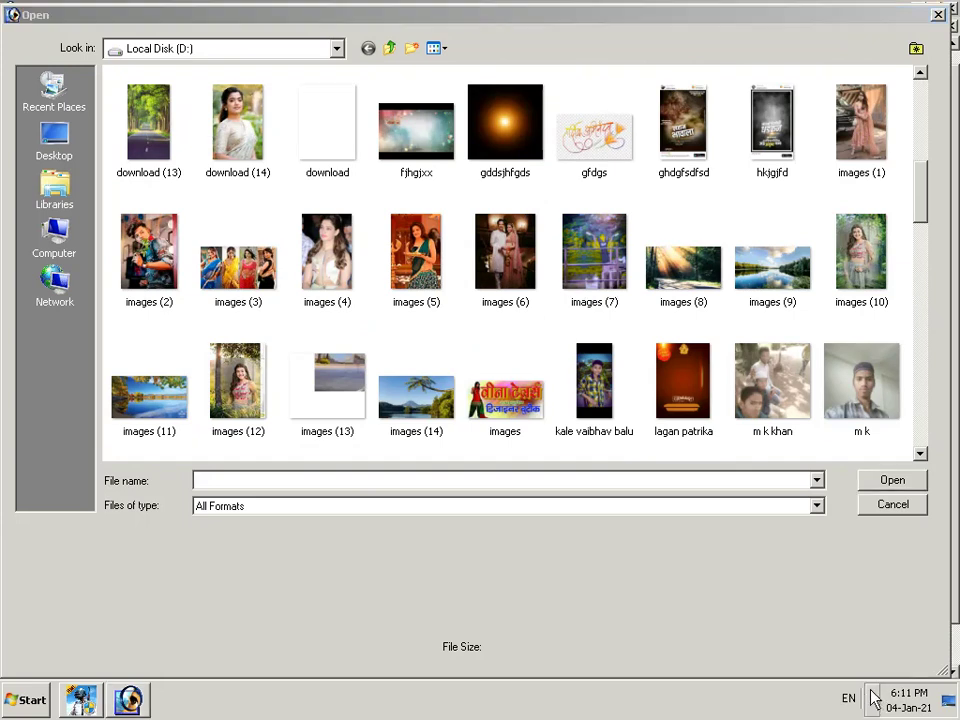
click(871, 698)
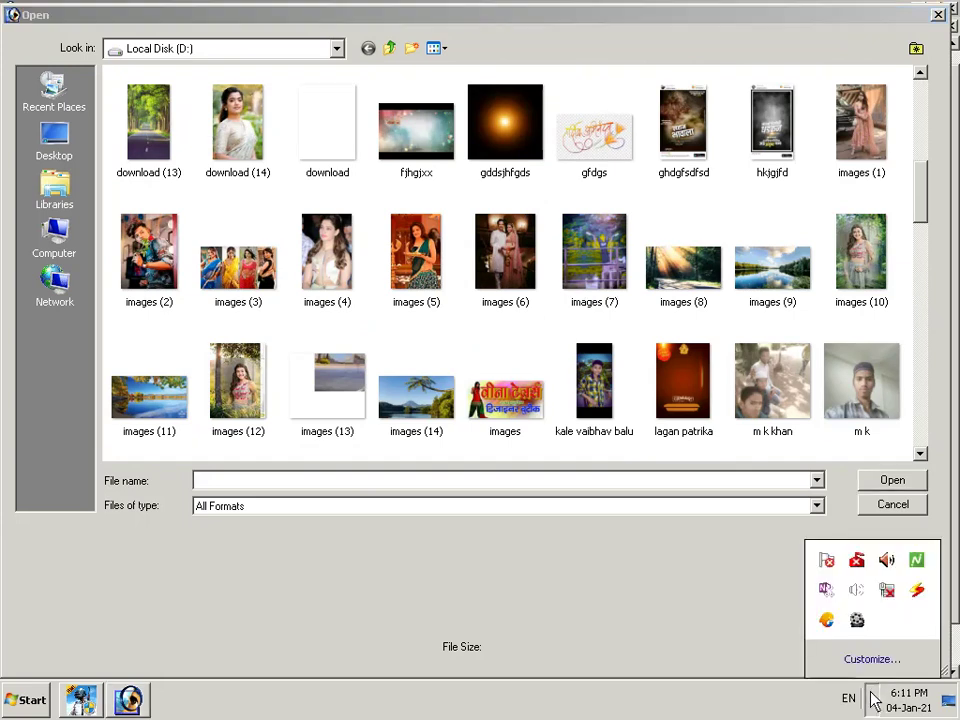
click(857, 621)
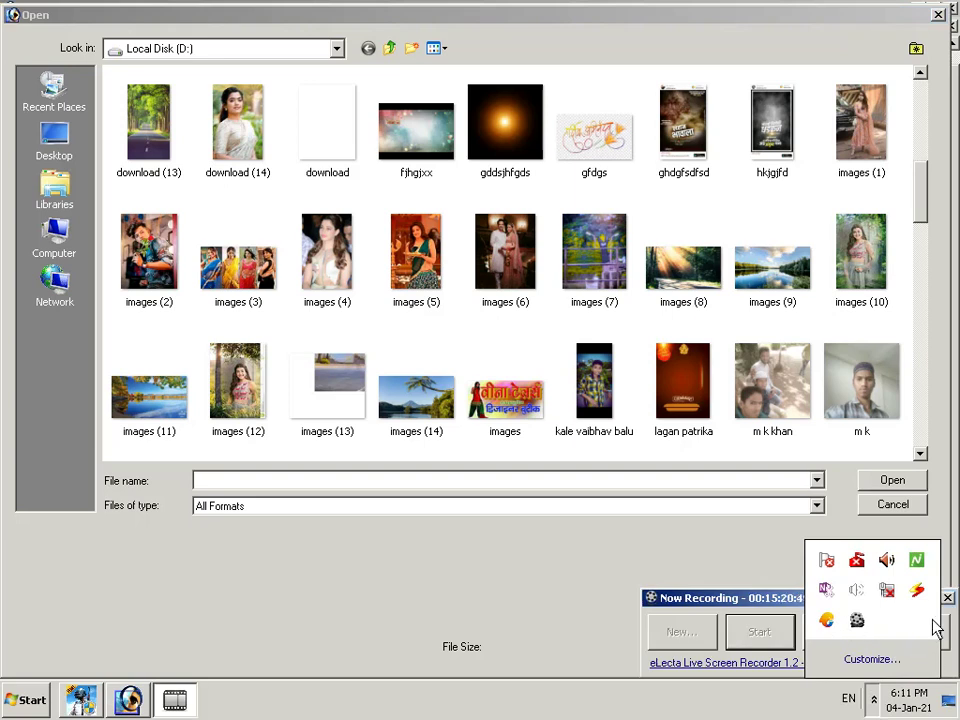